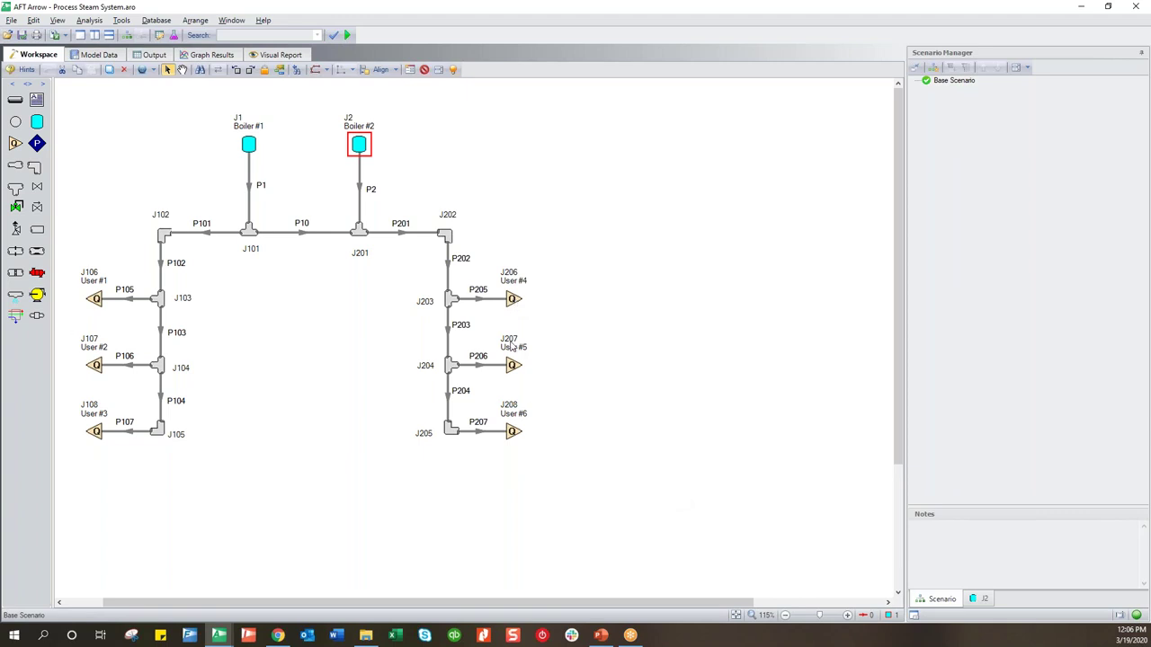
- Split the window to show the Workspace beside the Model Data and collapse the Scenario Manager
left_click(95, 300)
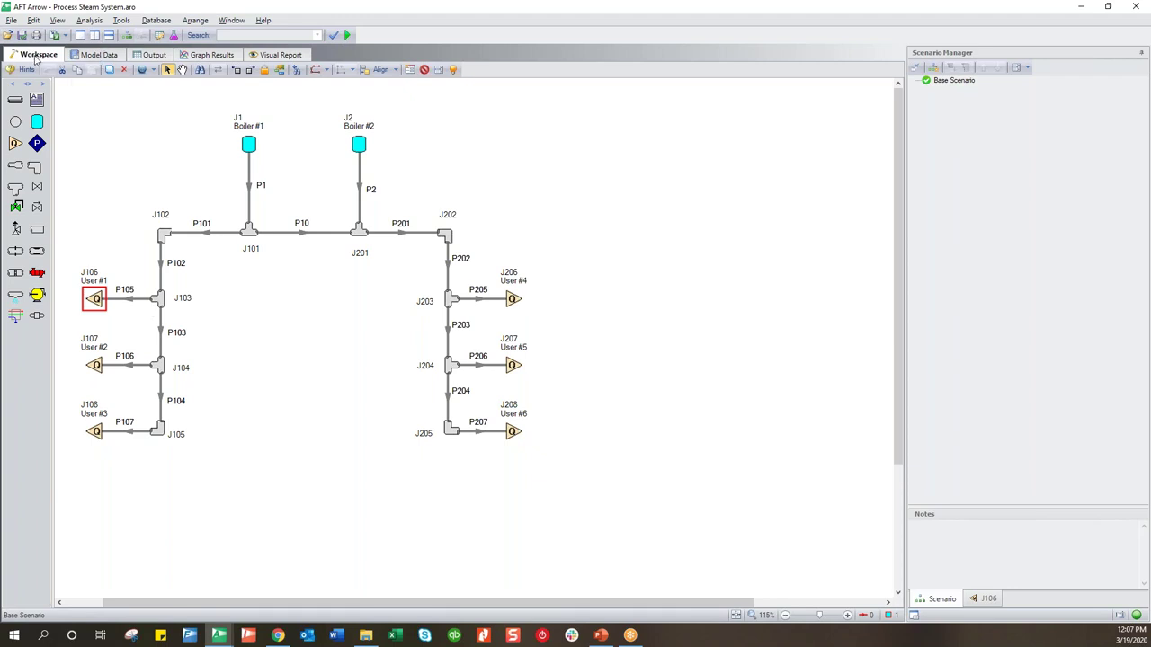
left_click_drag(38, 54, 430, 336)
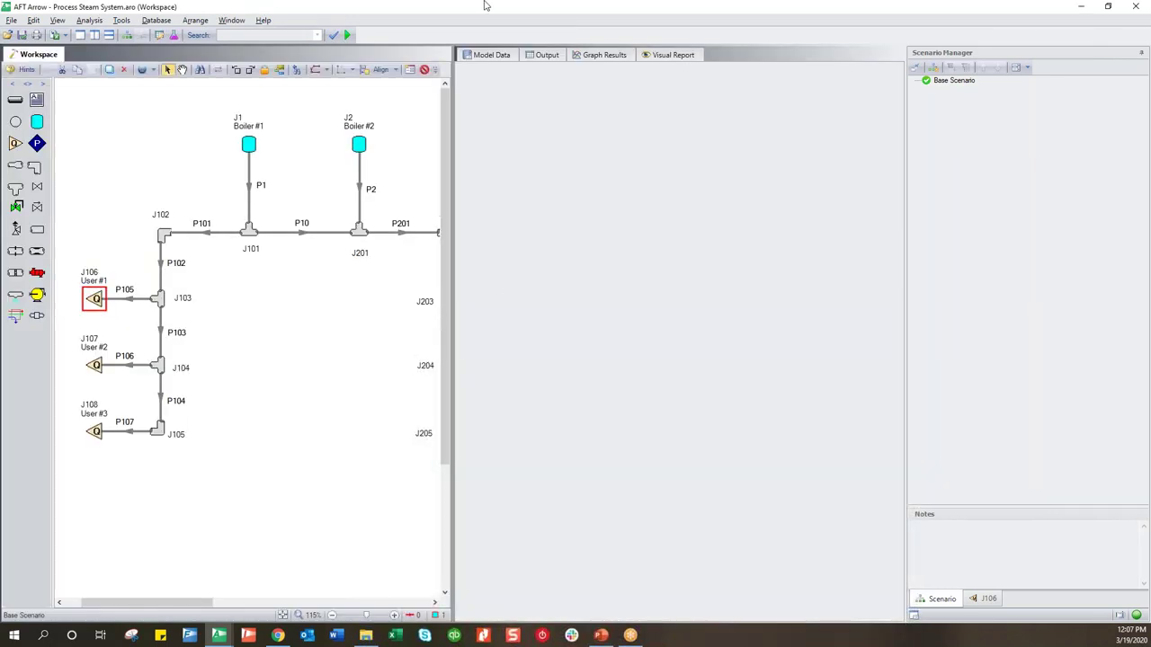
left_click(493, 55)
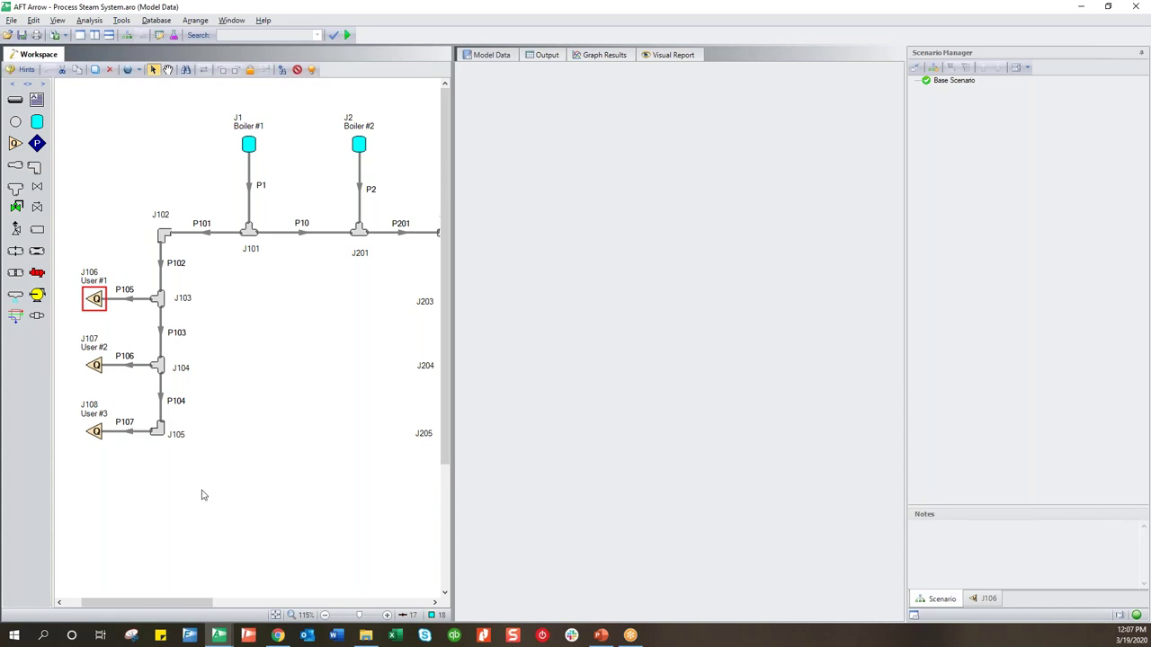
left_click(1141, 55)
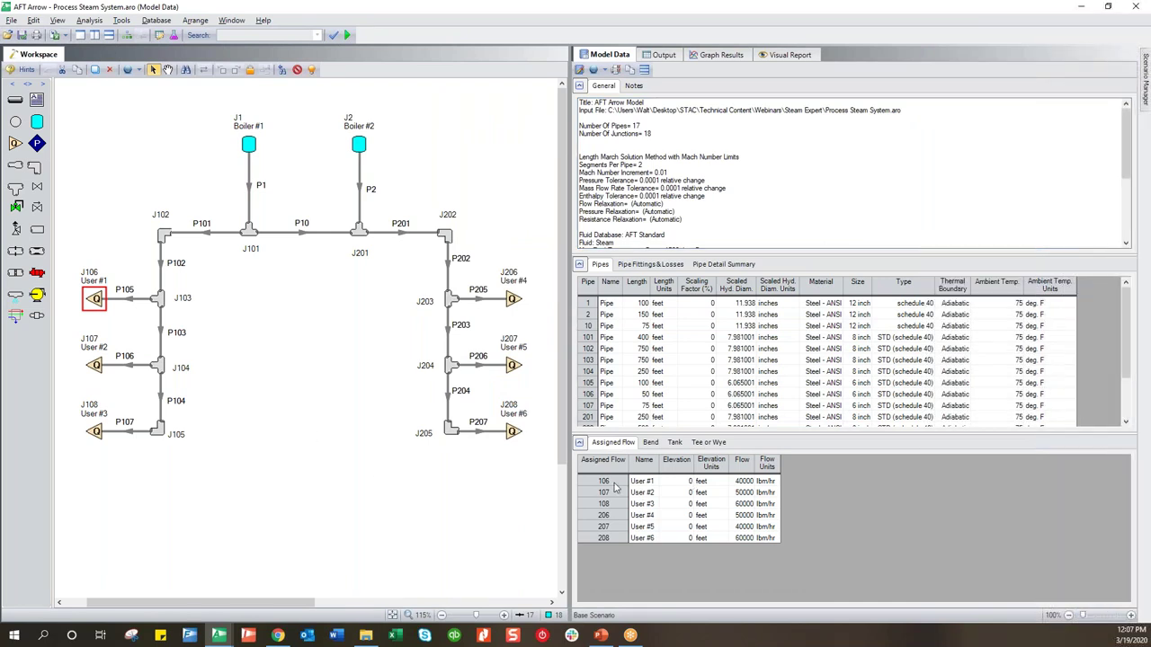
- Examine the assigned flows of Users #1 to #3 and Users #4 to #6 in the model data
left_click_drag(616, 487, 618, 506)
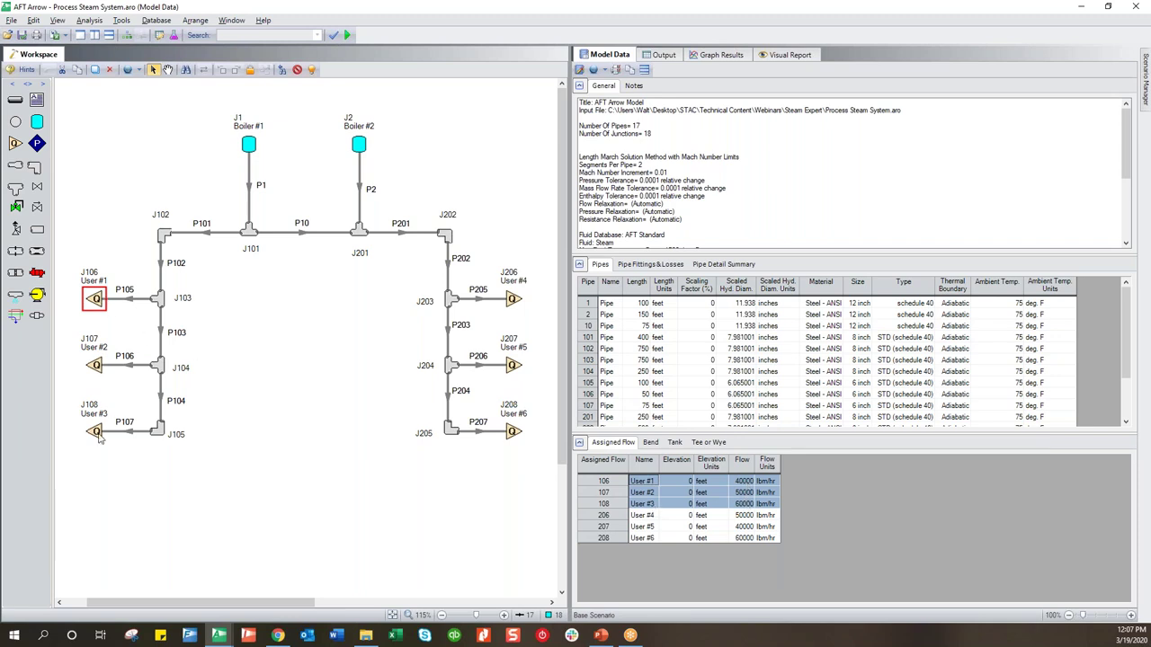
left_click_drag(655, 515, 767, 543)
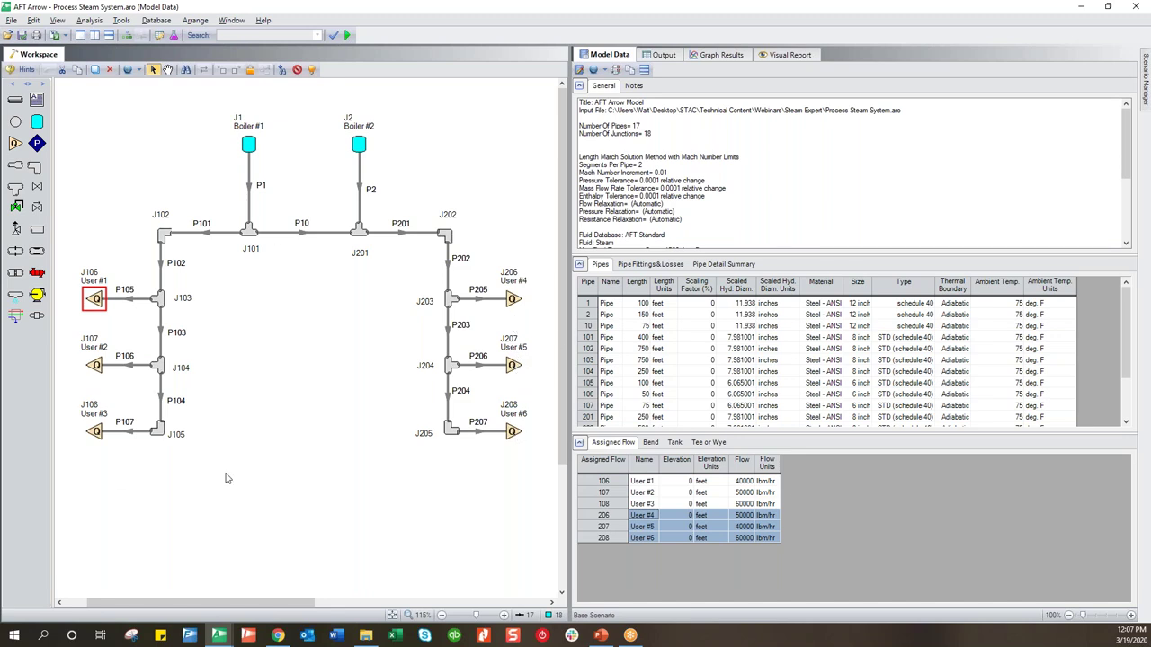
left_click(492, 205)
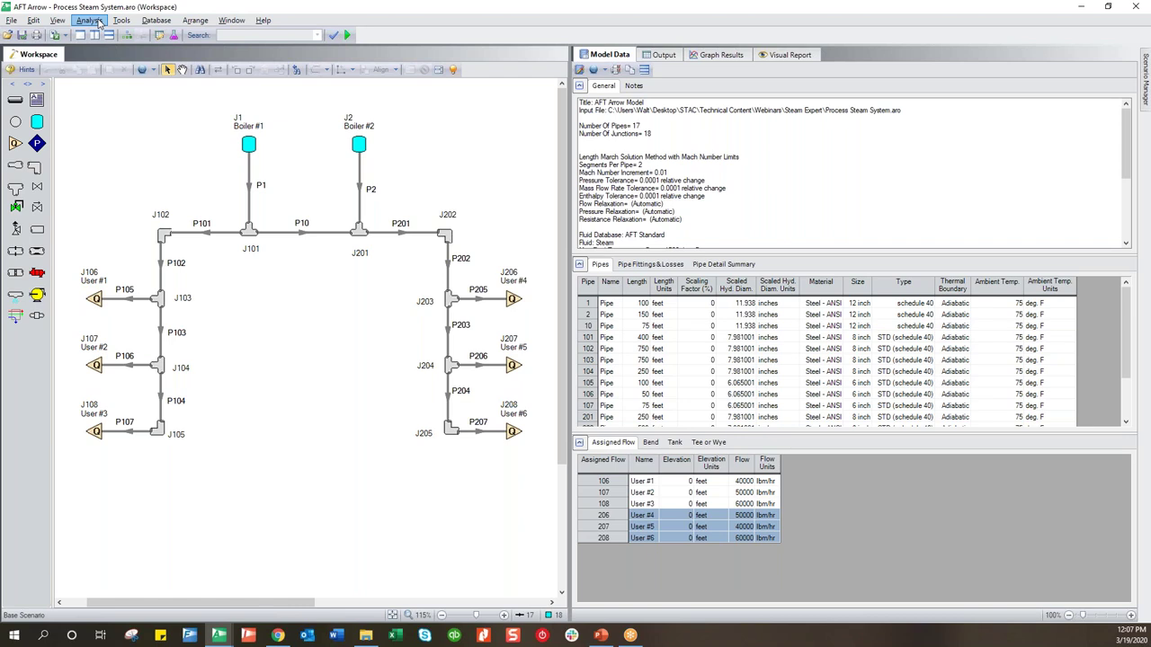
- Create a design alert for pipes named Max Velocity, with Velocity as its parameter
left_click(97, 21)
mouse_move(122, 20)
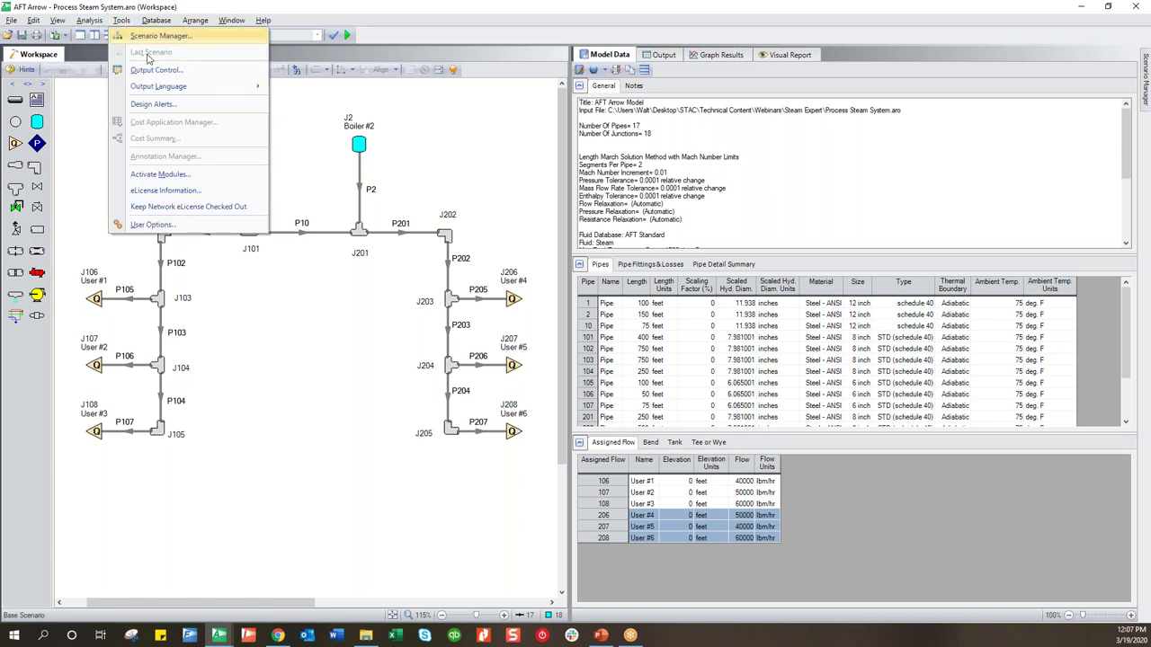
left_click(167, 105)
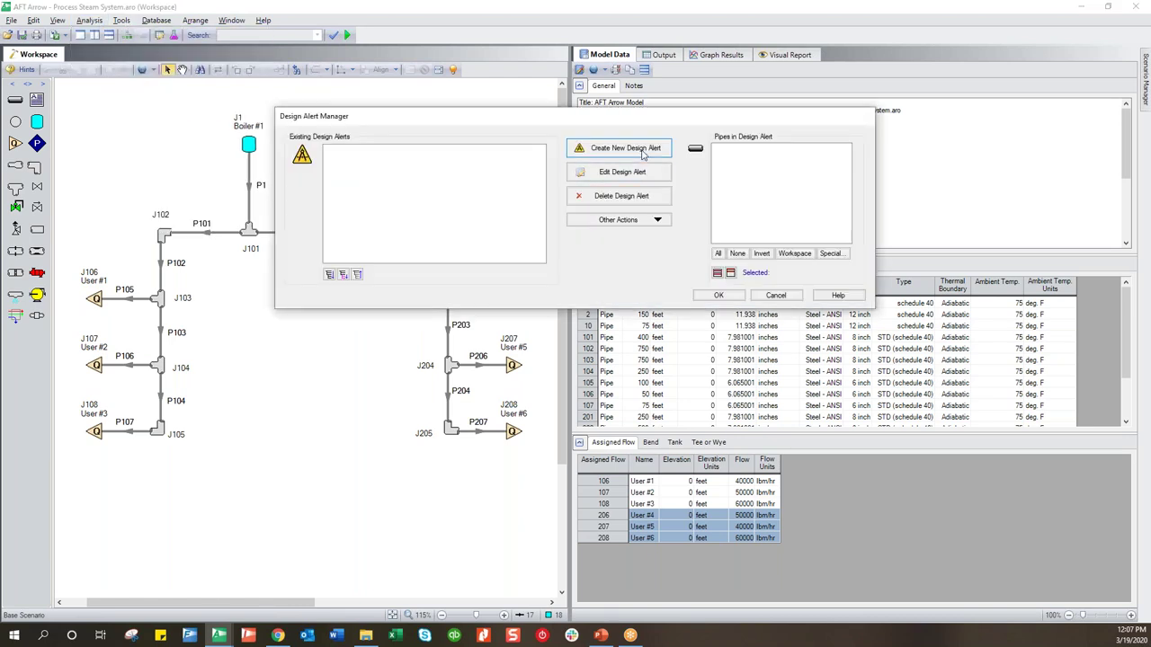
left_click(642, 155)
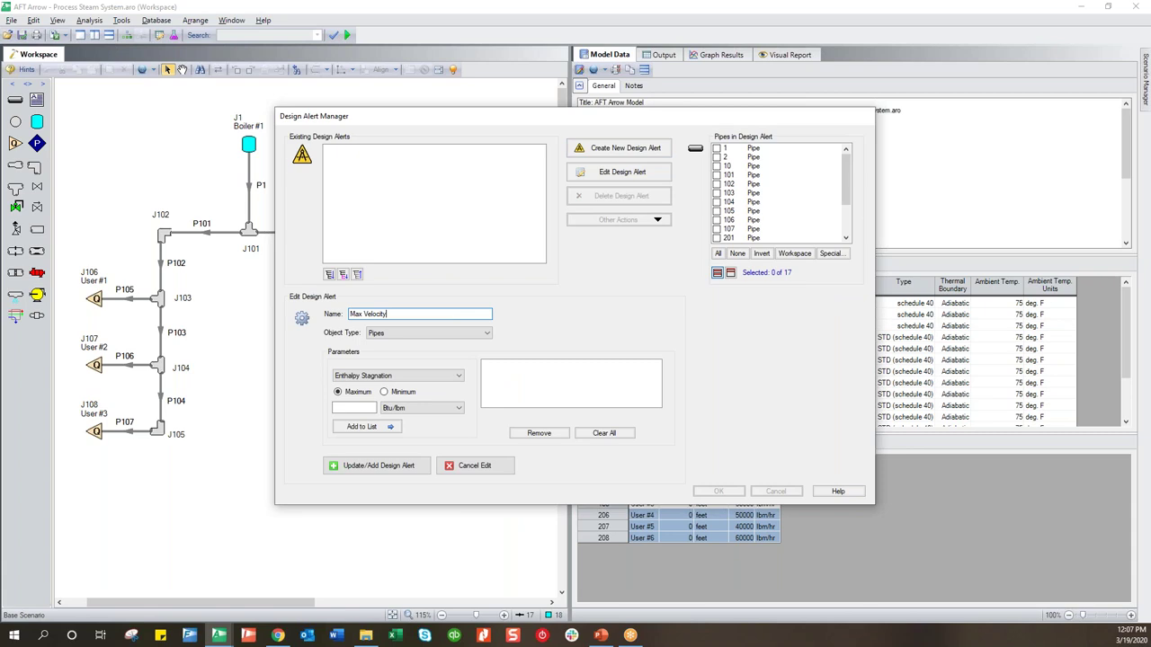
left_click(391, 377)
scroll(387, 418, "down", 4)
left_click(375, 435)
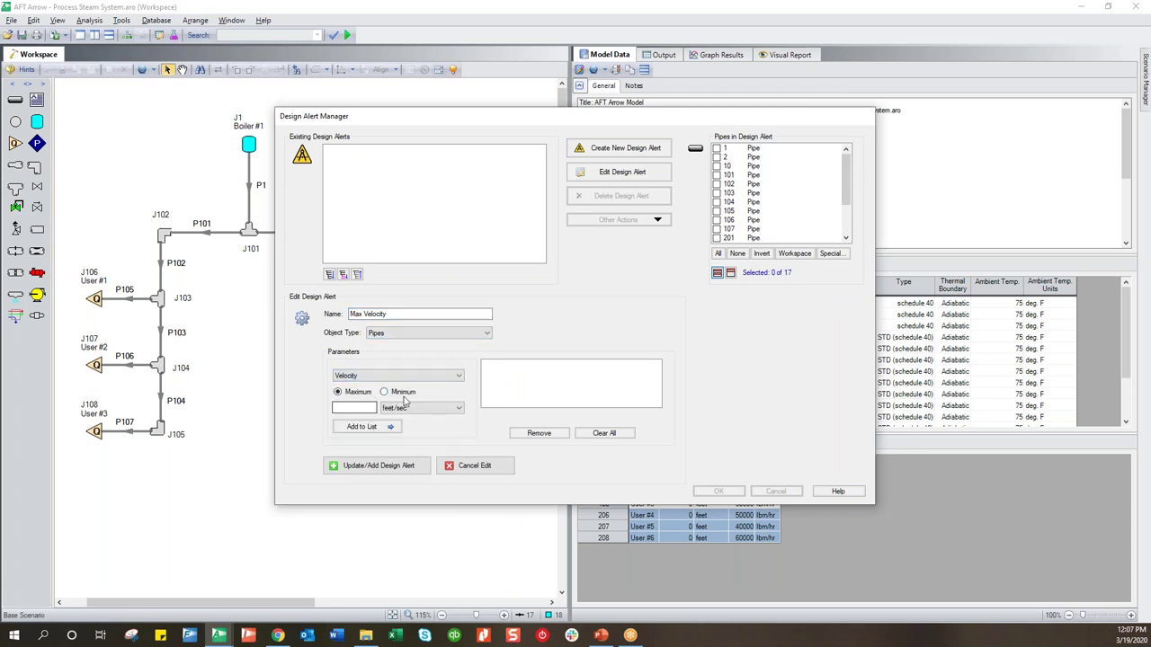
- Give the Max Velocity alert a maximum of 750 feet/sec, apply it to all pipes and save it
left_click(364, 407)
left_click(388, 427)
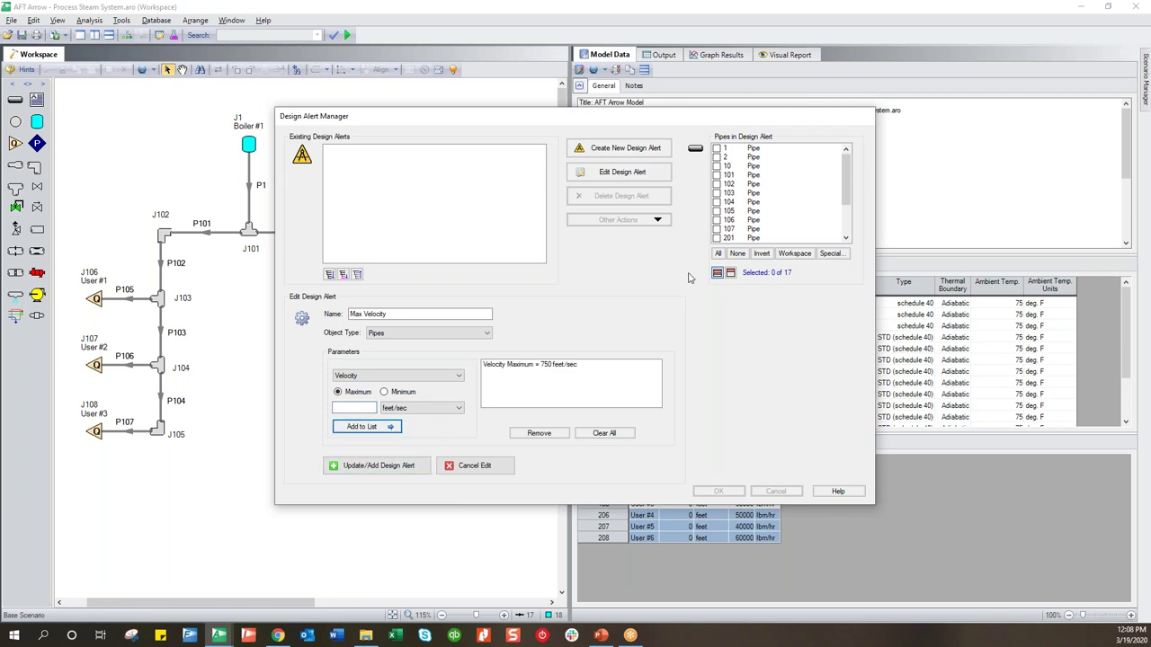
left_click(717, 253)
left_click(378, 466)
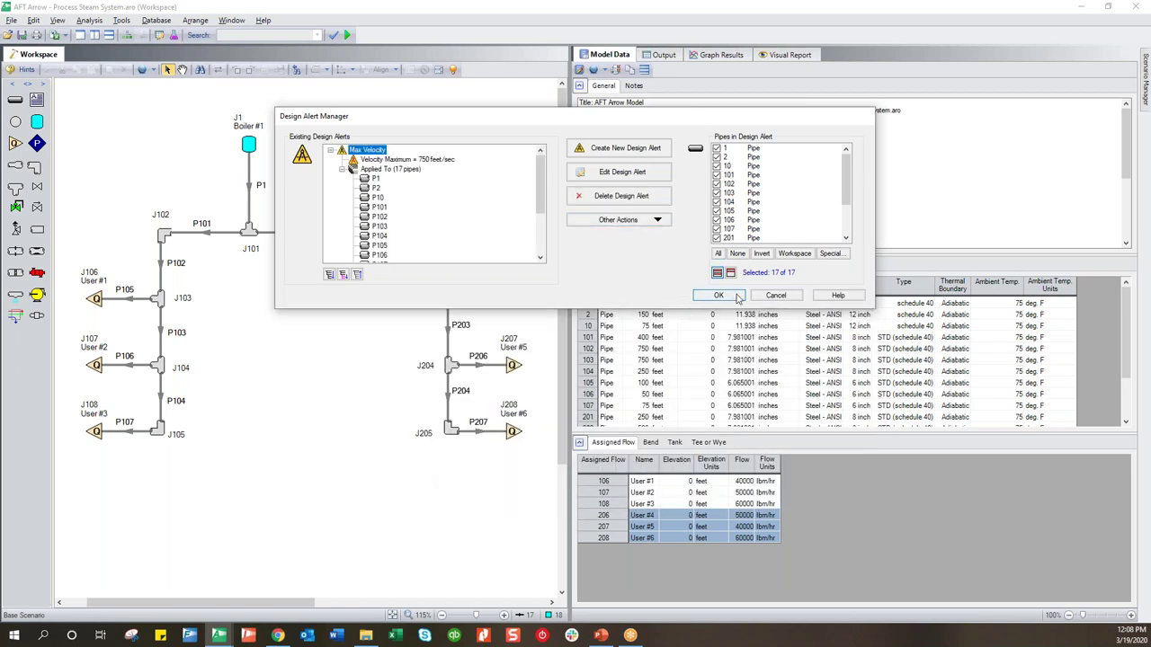
left_click(728, 298)
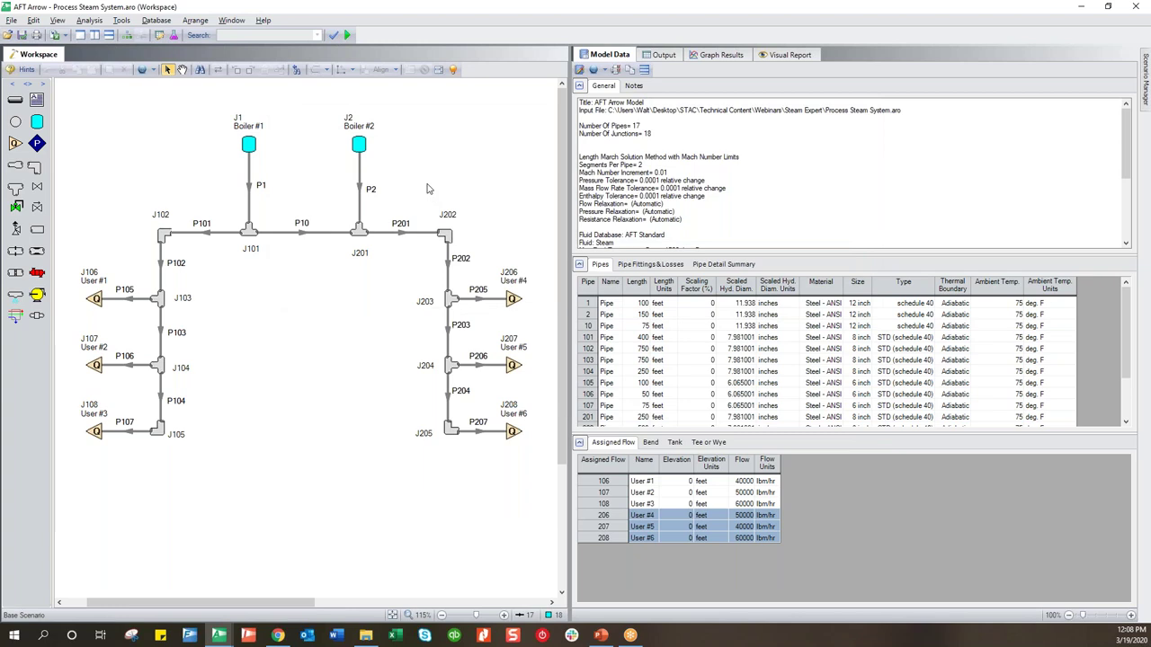
- Run the steam model and open its output results
key("ctrl+r")
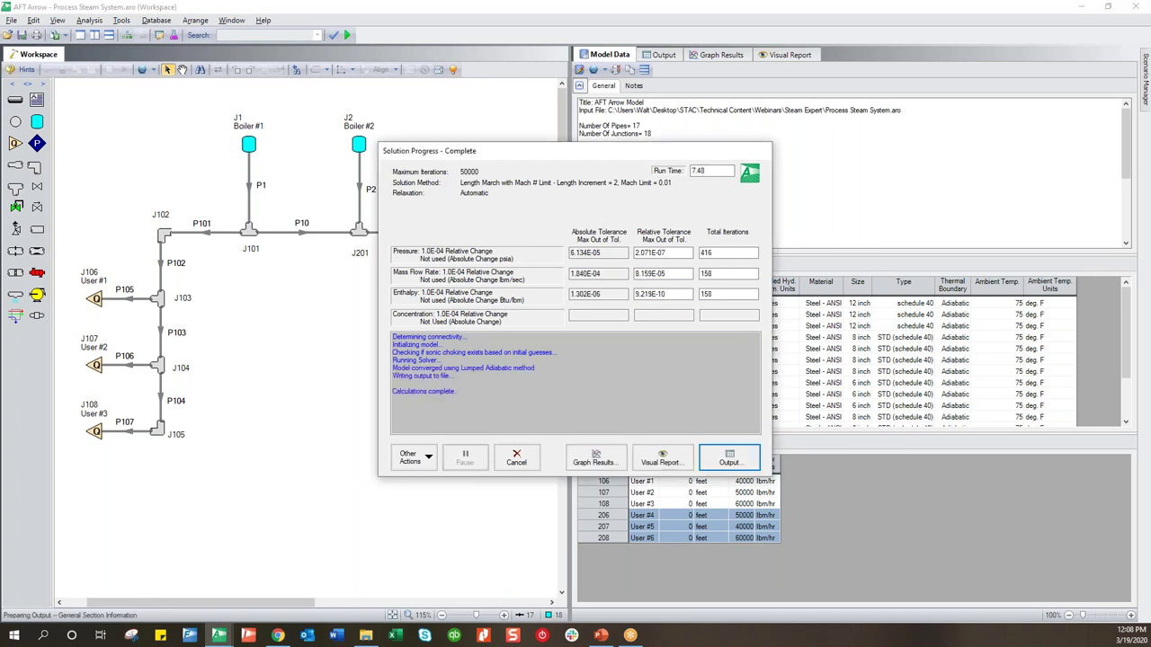
left_click(728, 458)
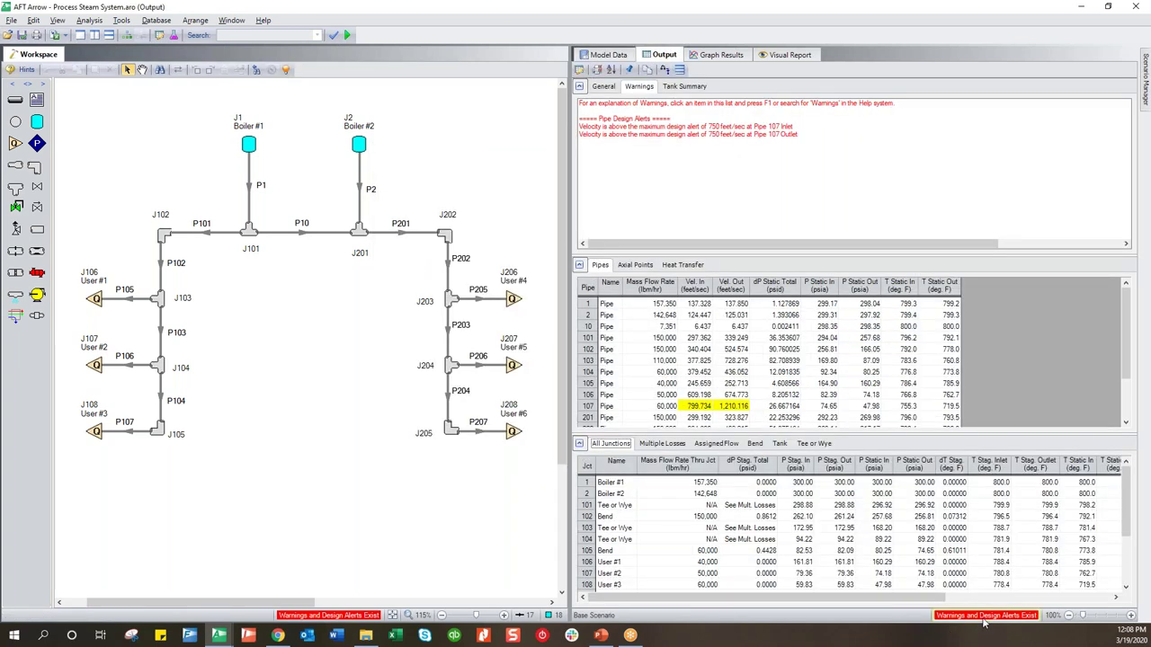
- Examine the pipe velocity design alerts in the warnings and locate pipe P107 in the Workspace
left_click(618, 135)
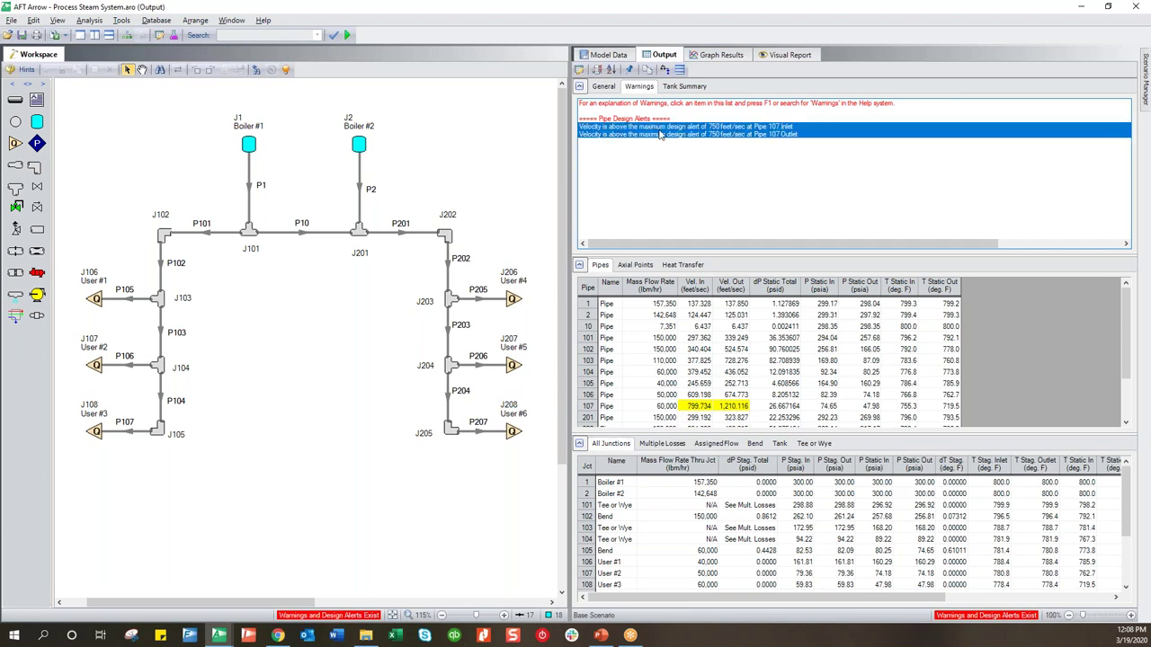
left_click(774, 129)
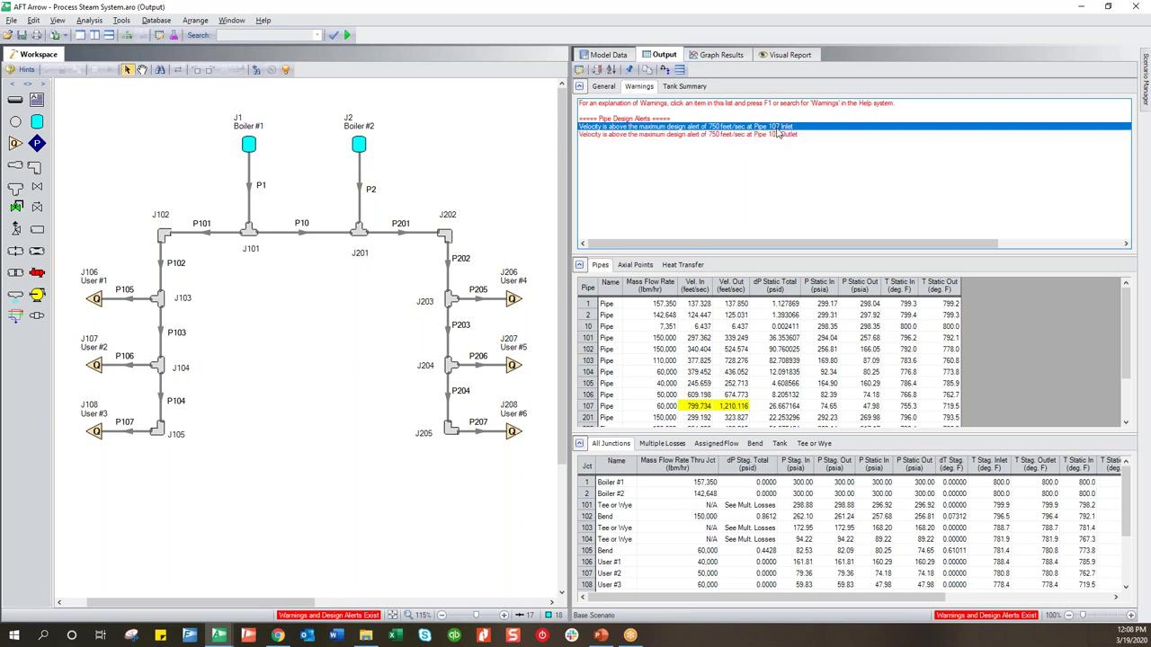
left_click(780, 134)
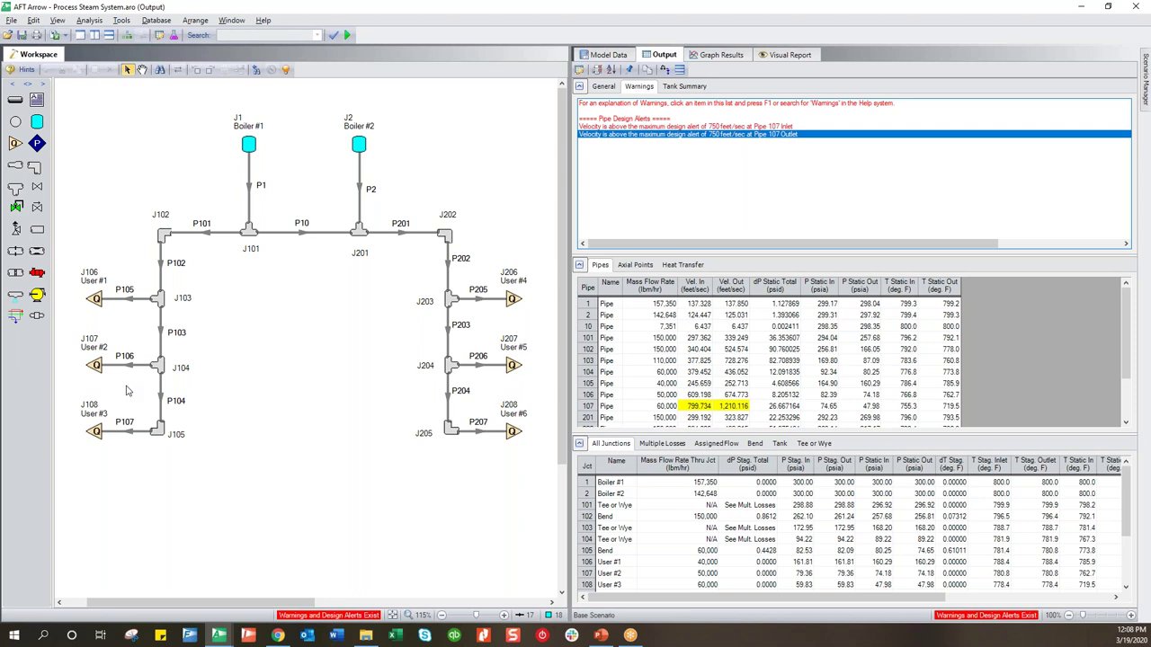
left_click(133, 435)
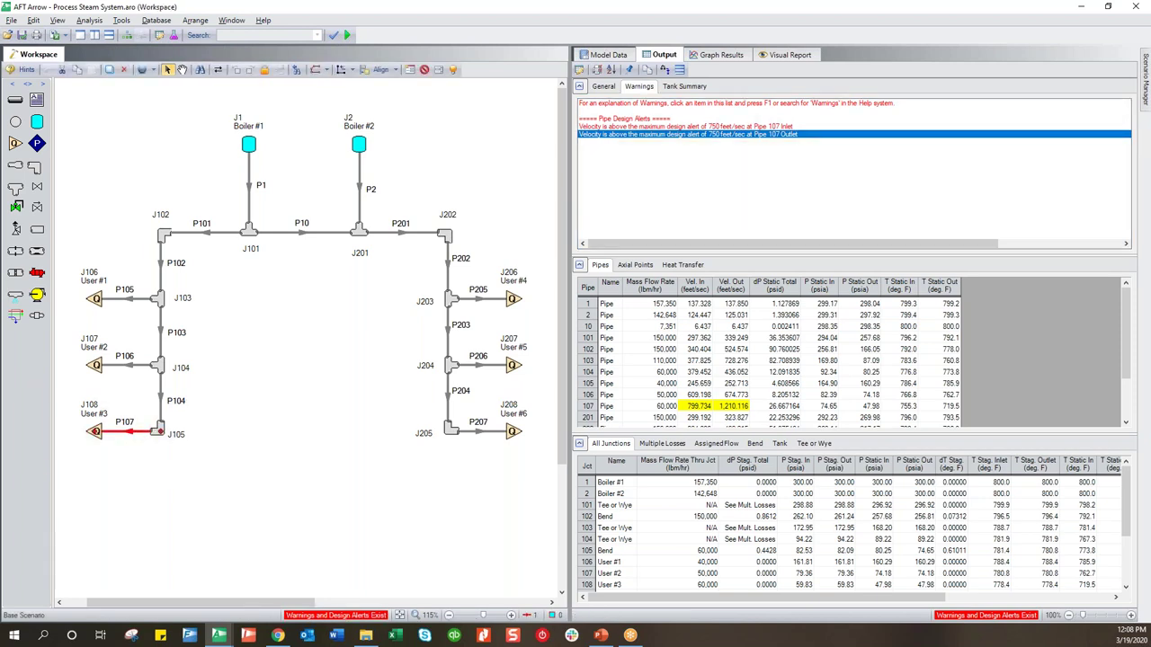
mouse_move(133, 435)
mouse_move(486, 437)
- Move the Visual Report into the same pane as the Workspace, beside the Model Data
left_click(794, 54)
double_click(794, 55)
left_click_drag(794, 94, 193, 54)
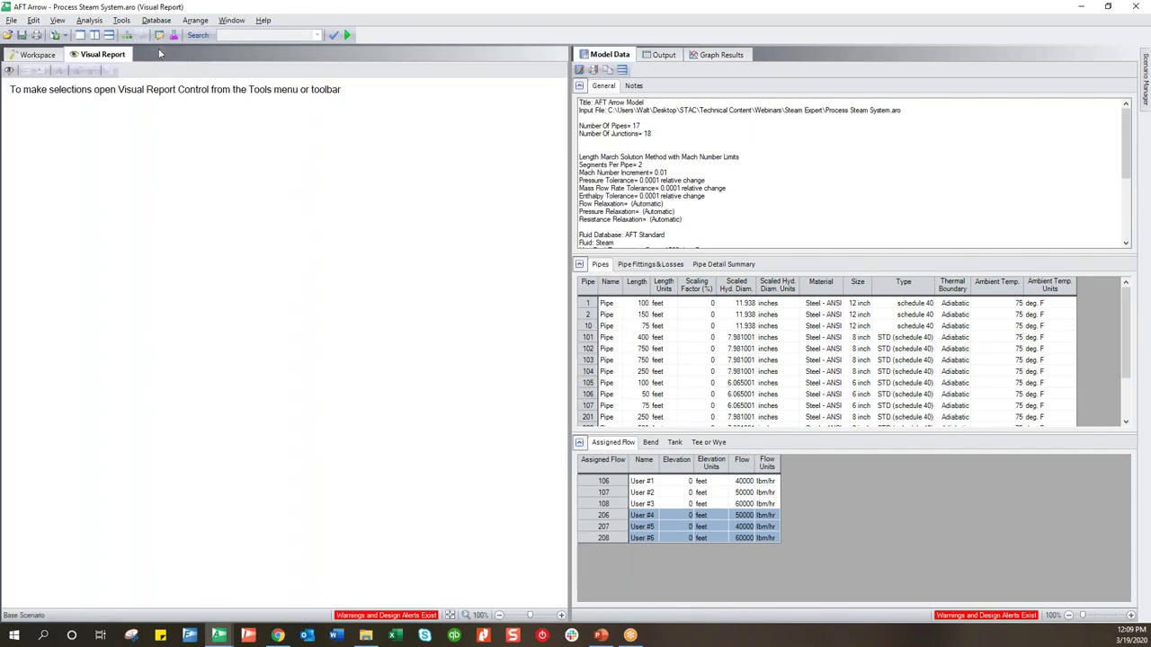
- Choose Velocity Outlet as the pipe result to display in the Visual Report
left_click(9, 71)
left_click_drag(488, 130, 368, 136)
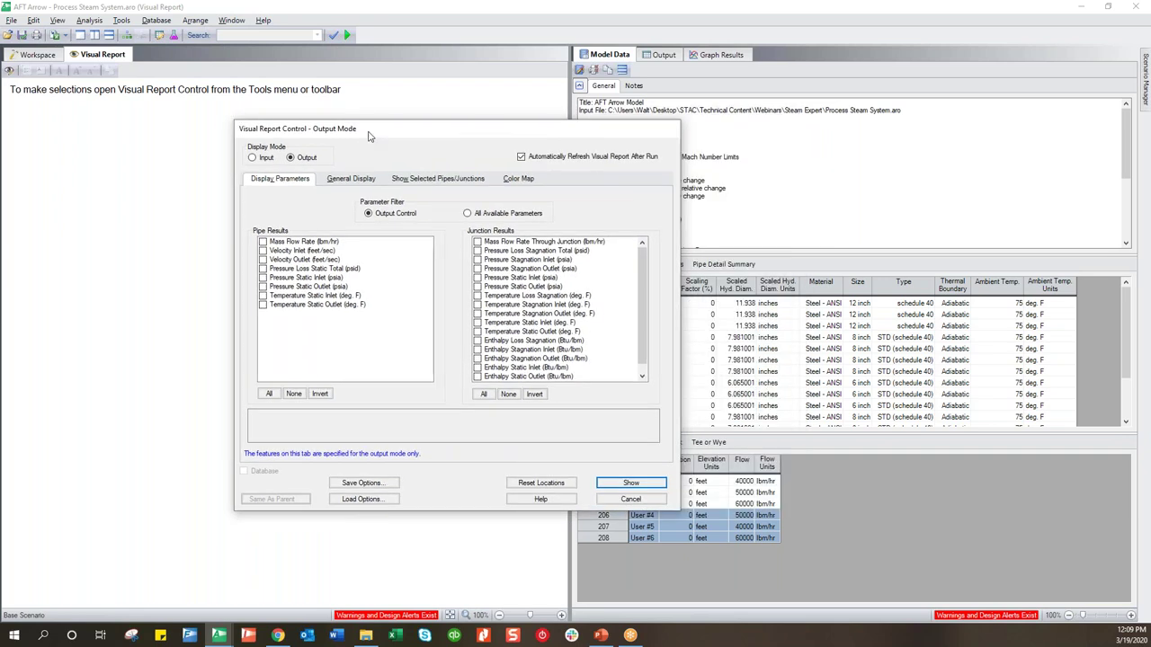
left_click(264, 261)
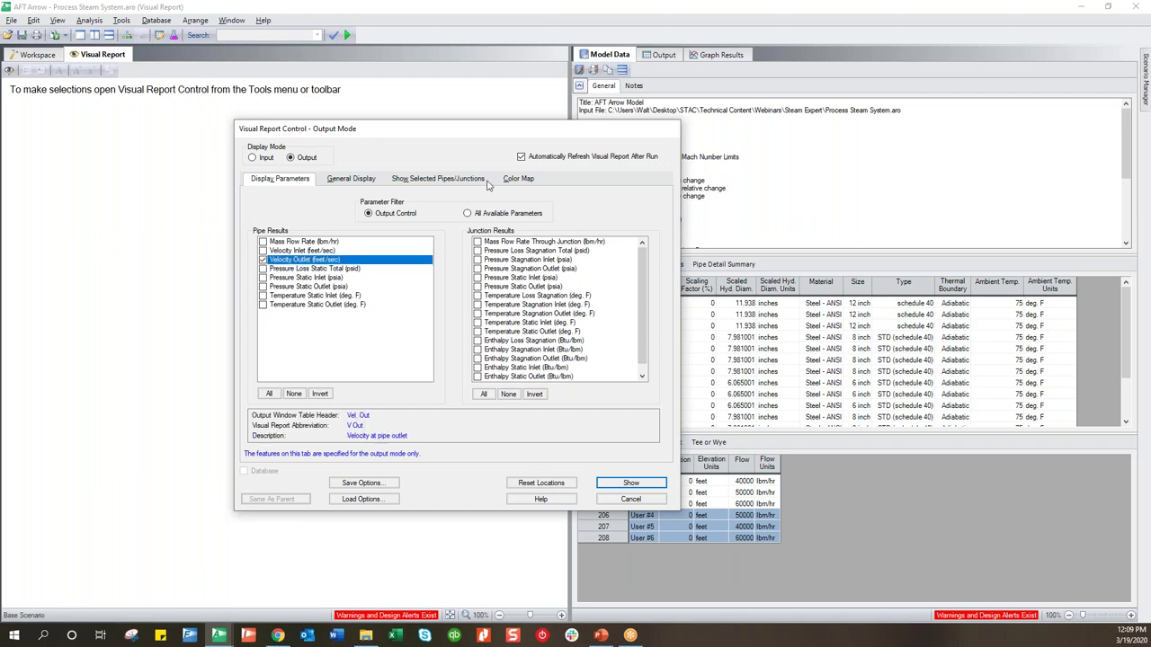
- Generate an automatic pipe color map of Velocity Outlet in feet/sec with 5 conditions and show the report
left_click(523, 181)
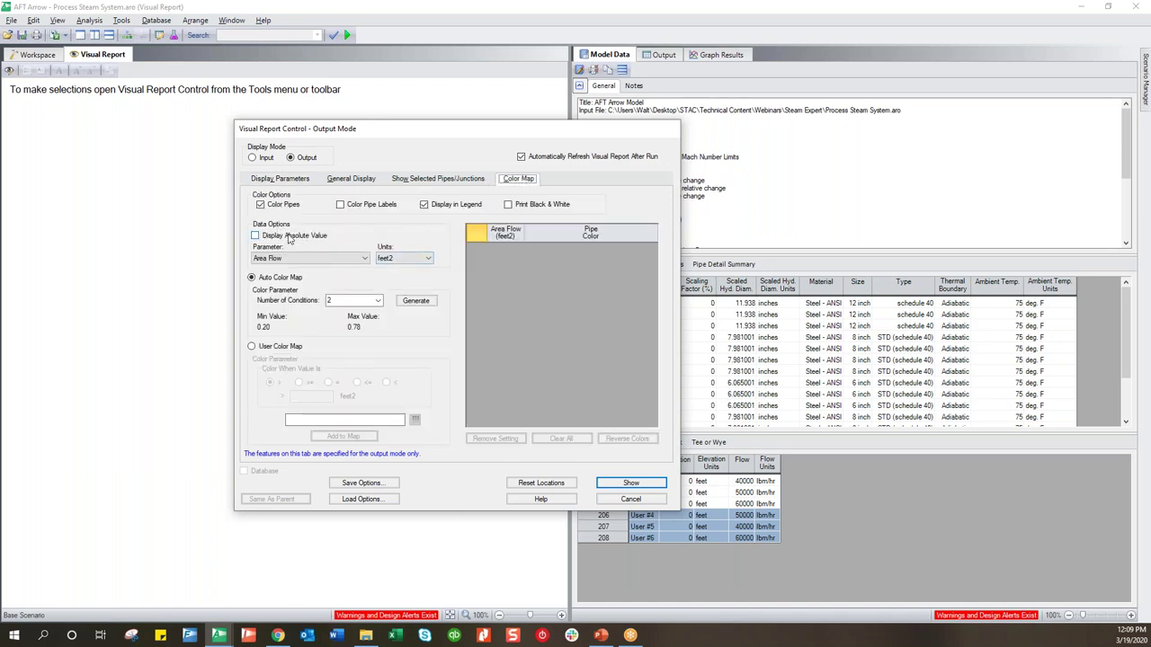
left_click(302, 258)
scroll(308, 281, "down", 2)
scroll(308, 279, "down", 6)
scroll(308, 281, "down", 6)
scroll(304, 303, "up", 6)
scroll(306, 306, "down", 5)
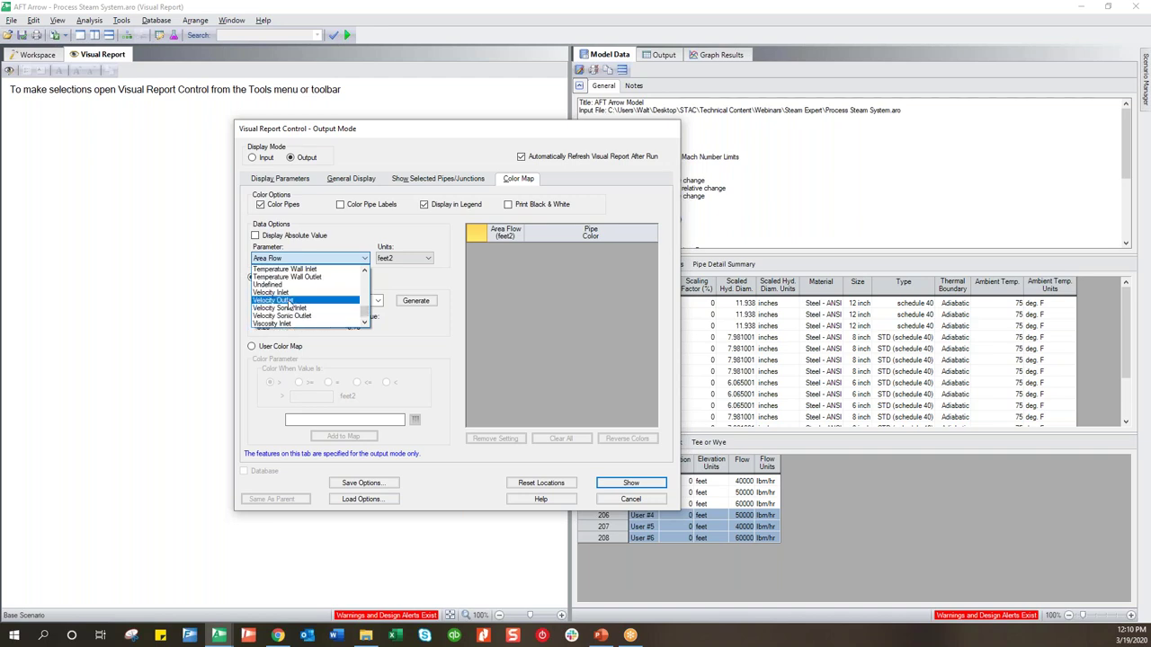
left_click(290, 301)
double_click(362, 301)
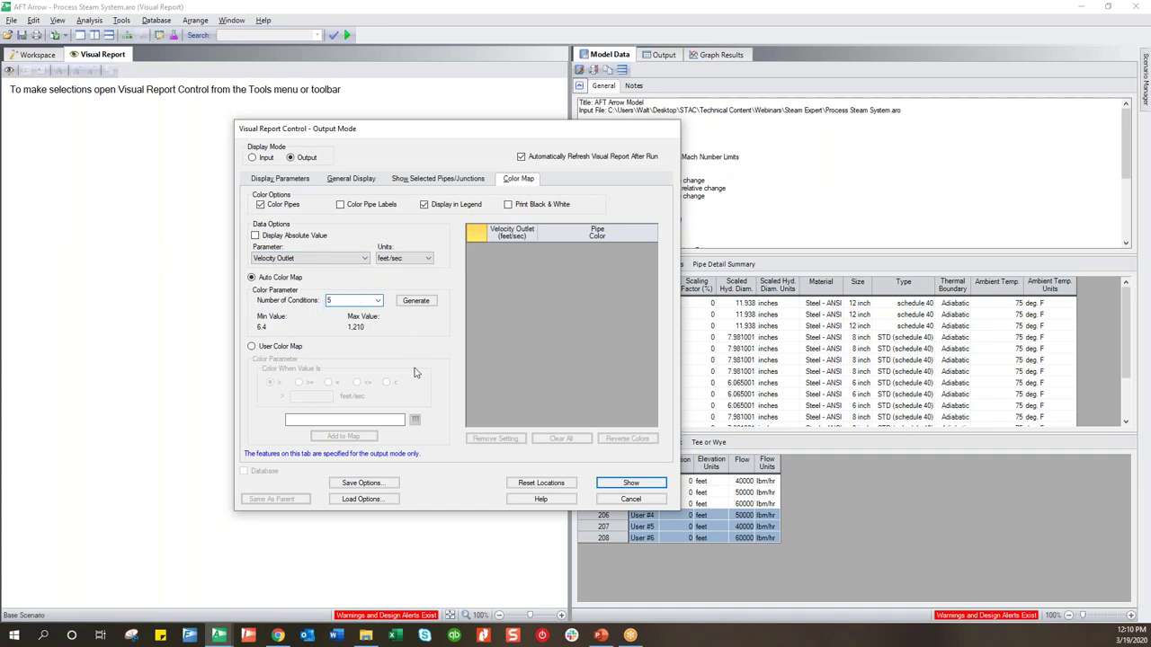
left_click(415, 301)
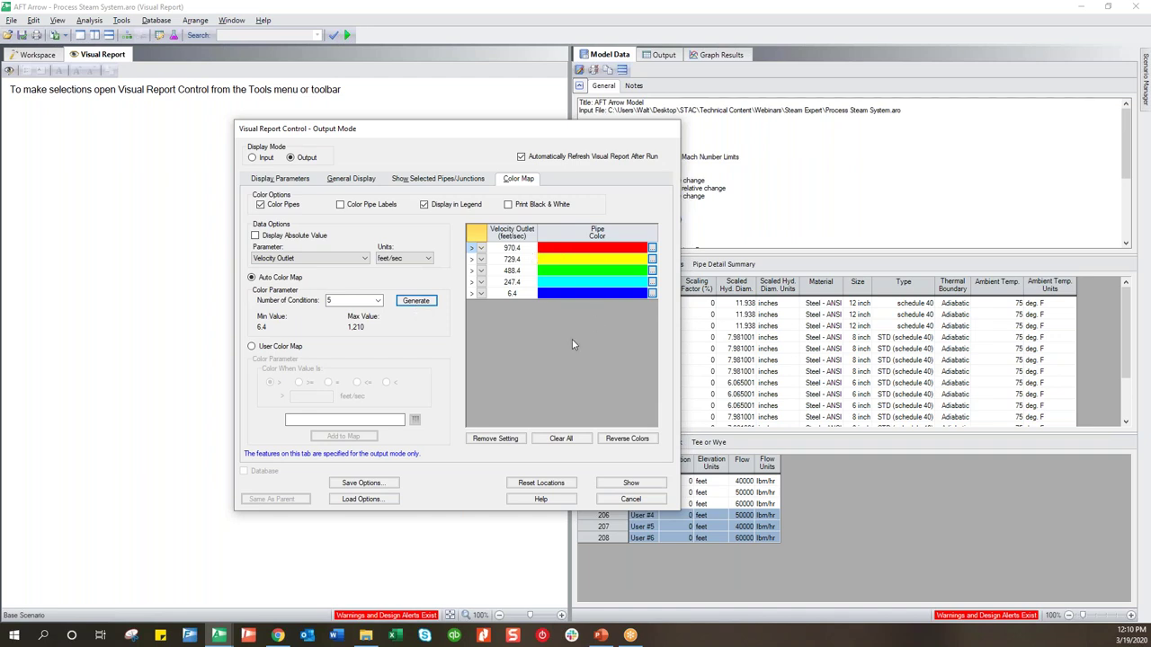
left_click(645, 487)
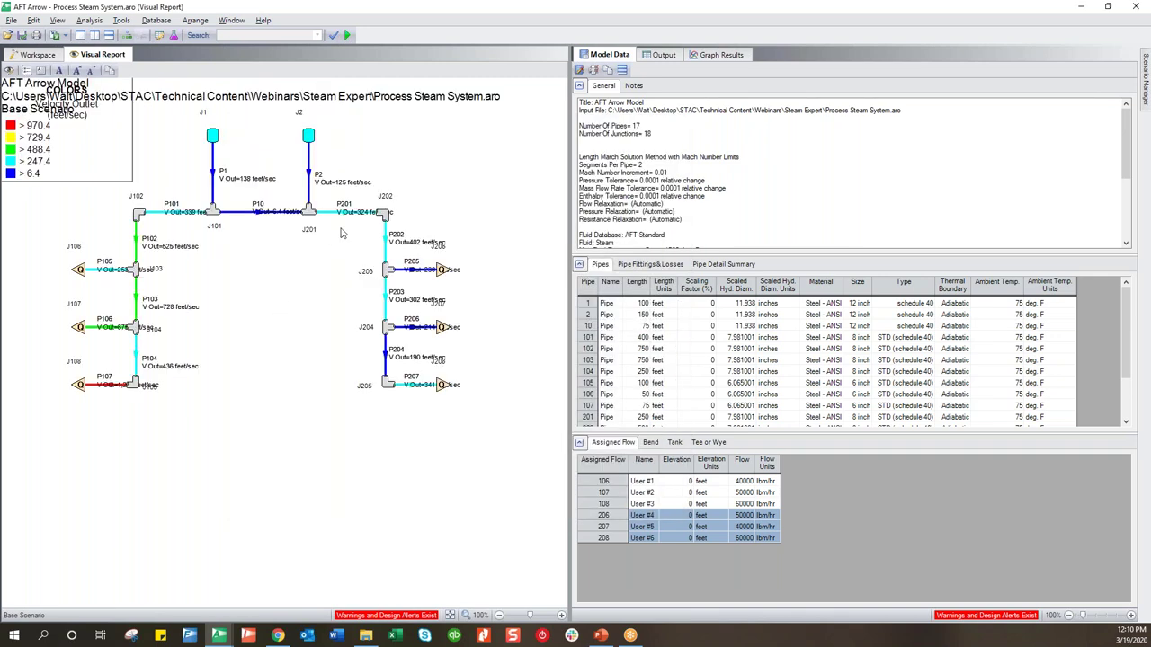
- Reposition the overlapping labels of pipes P10, P101, P105, P205, P206, P207, P204, P106, P107 and P201 so they are readable
left_click_drag(275, 214, 262, 236)
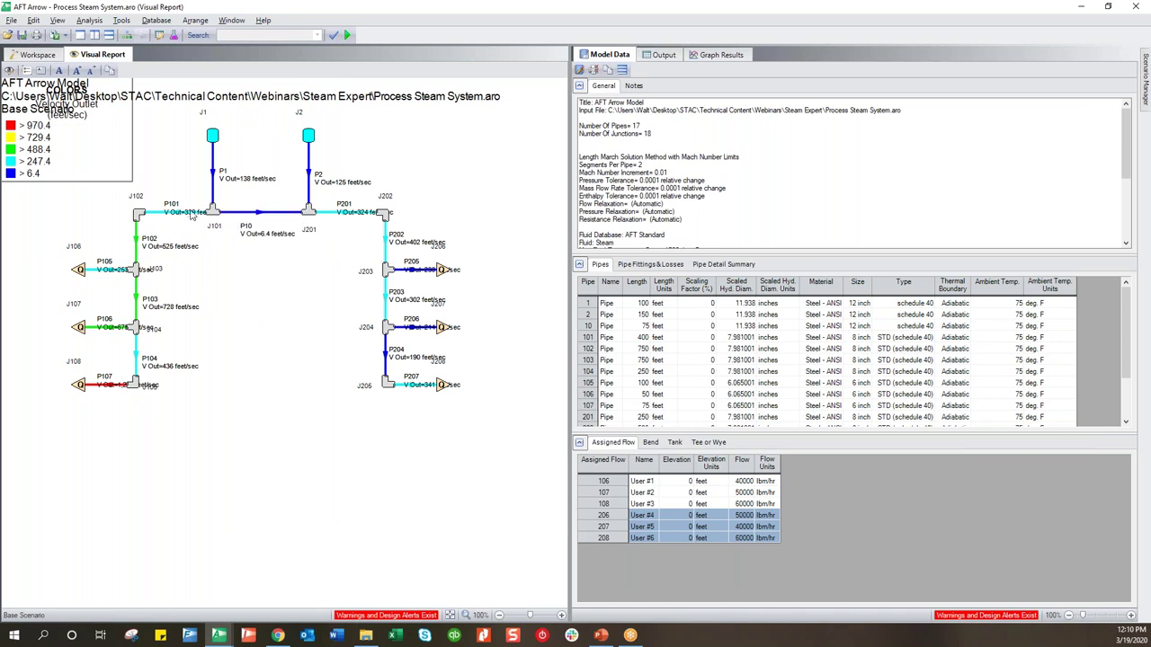
left_click_drag(181, 204, 165, 189)
left_click_drag(113, 274, 93, 243)
left_click_drag(415, 270, 471, 278)
left_click_drag(413, 332, 462, 335)
left_click_drag(428, 387, 482, 389)
left_click(422, 358)
left_click_drag(422, 358, 396, 356)
left_click_drag(109, 330, 26, 343)
left_click_drag(120, 386, 38, 392)
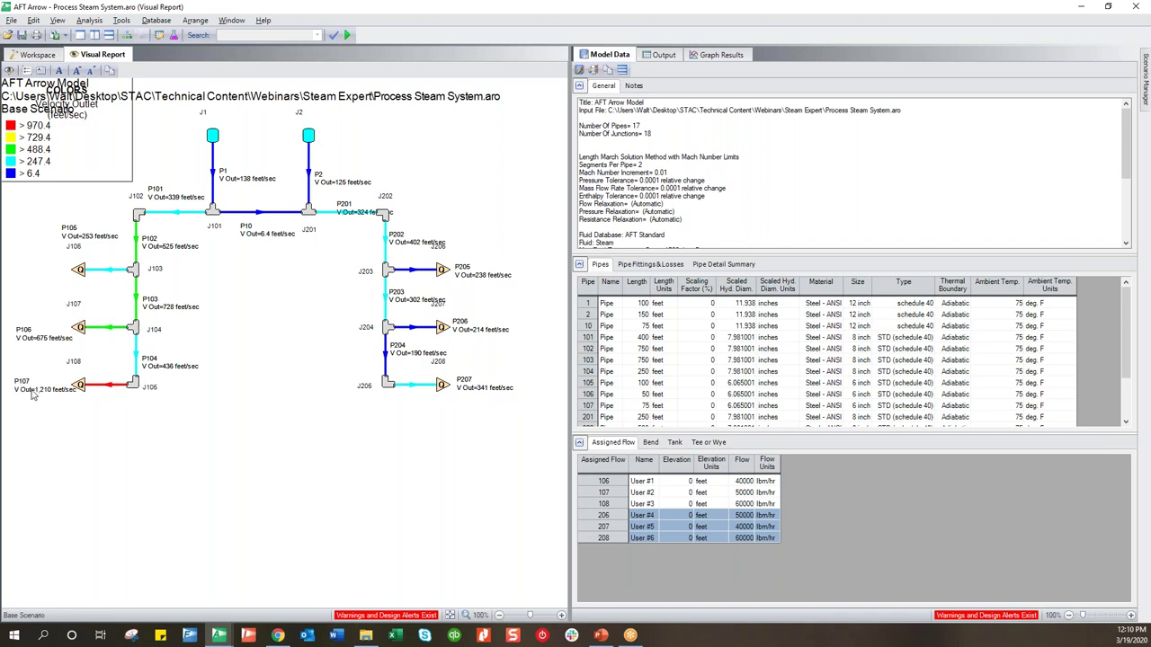
left_click_drag(355, 213, 416, 201)
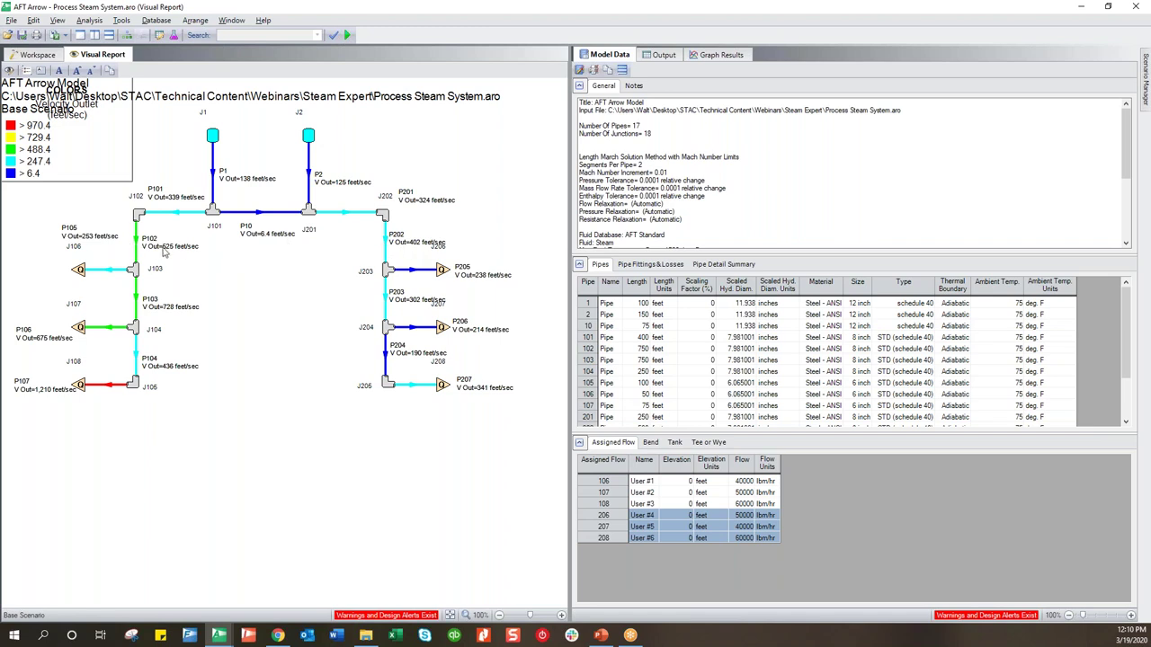
- Add Pressure Static Outlet to the displayed pipe results and hide the data for pipes P1, P2 and P10
left_click(9, 71)
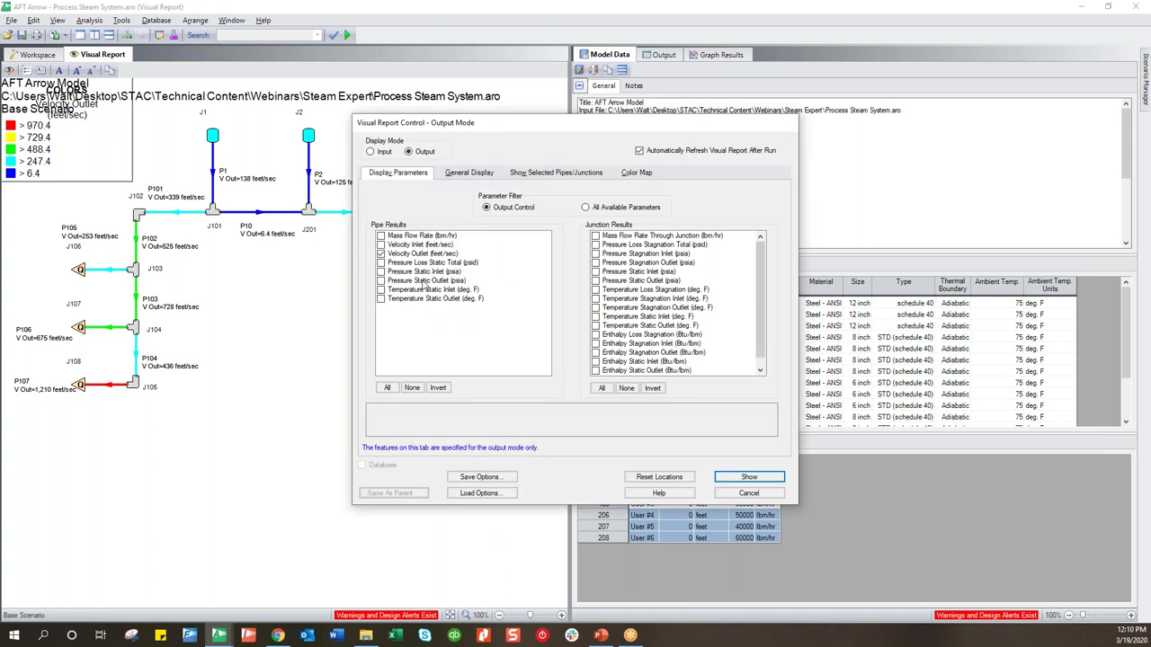
left_click(477, 175)
left_click(548, 176)
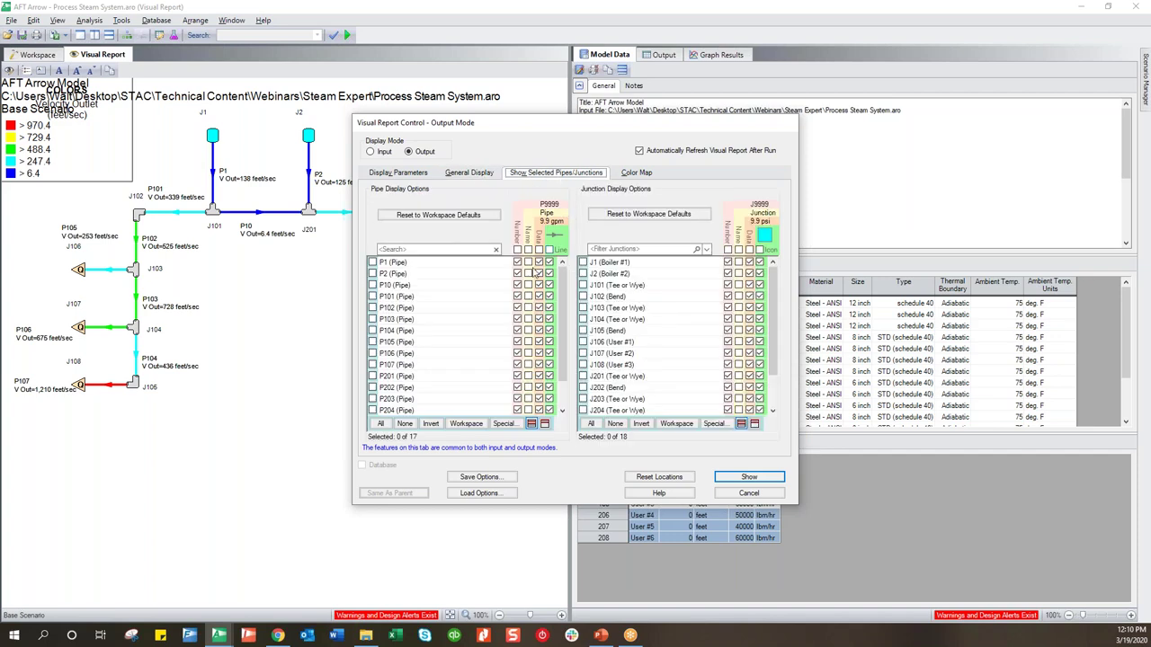
left_click(539, 263)
left_click(539, 273)
left_click(539, 285)
left_click(749, 478)
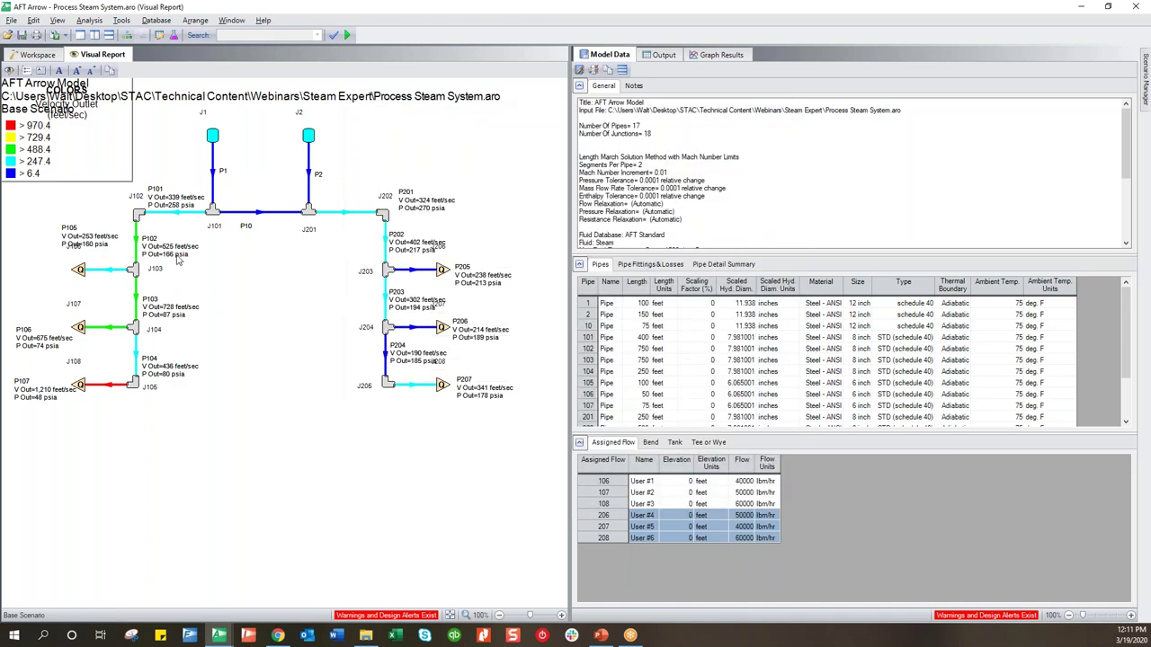
- Move the J206 label clear of the pipe data and add Density Static Outlet to the displayed pipe results
left_click_drag(427, 254, 459, 260)
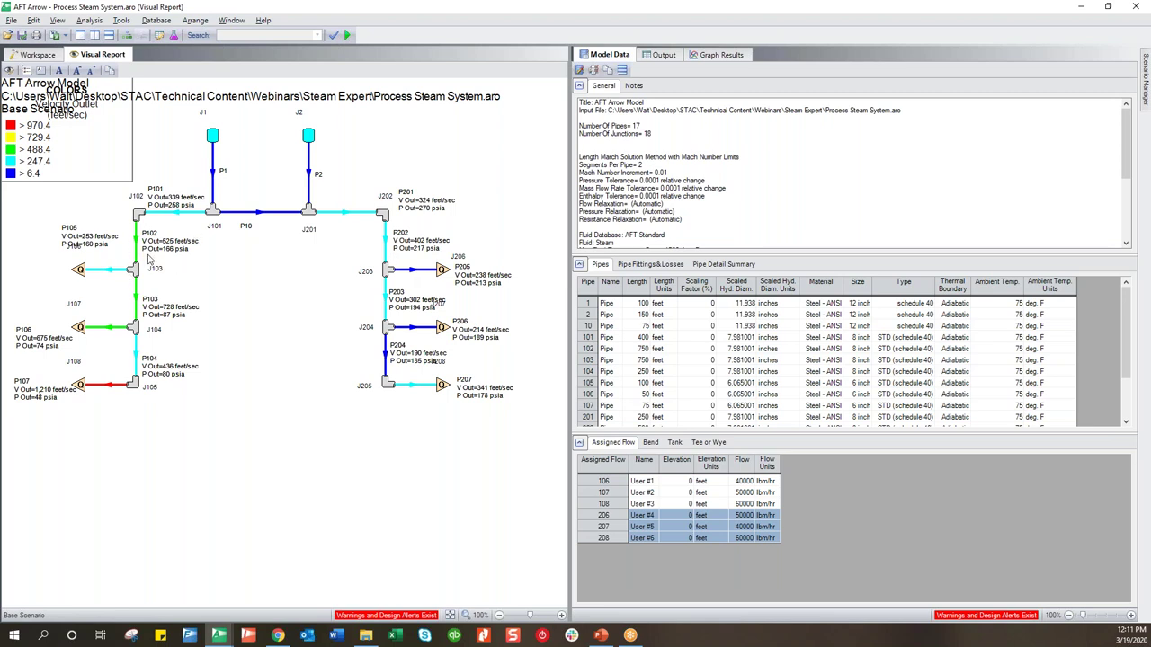
left_click(23, 72)
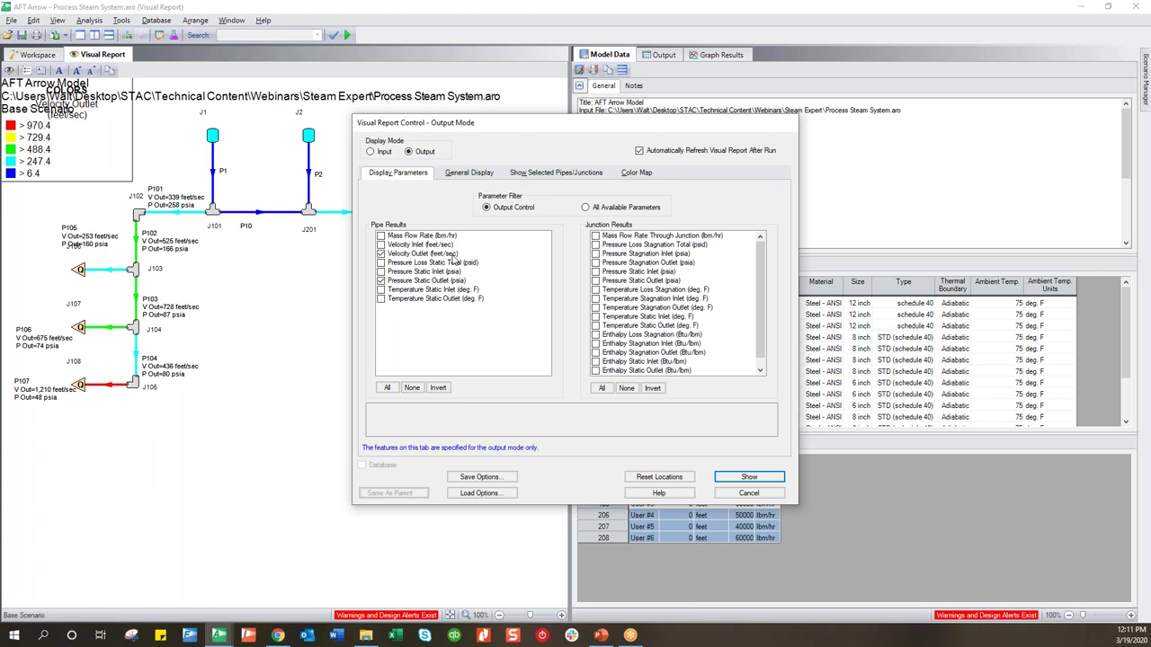
left_click(585, 207)
scroll(438, 275, "down", 3)
scroll(440, 280, "down", 1)
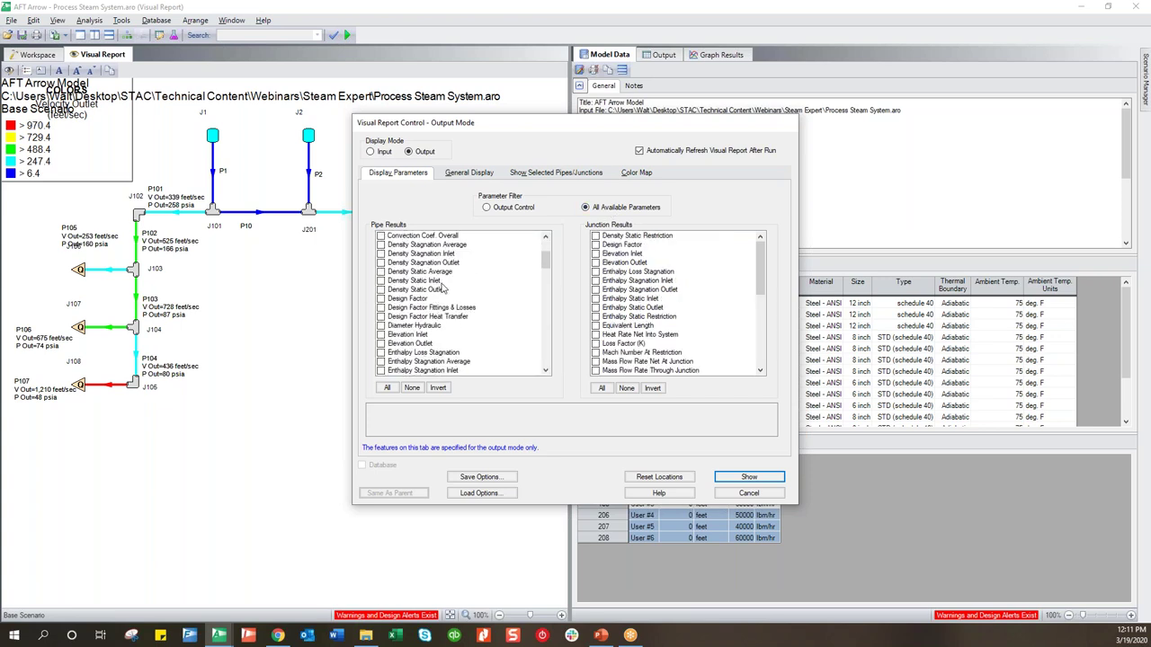
left_click(380, 290)
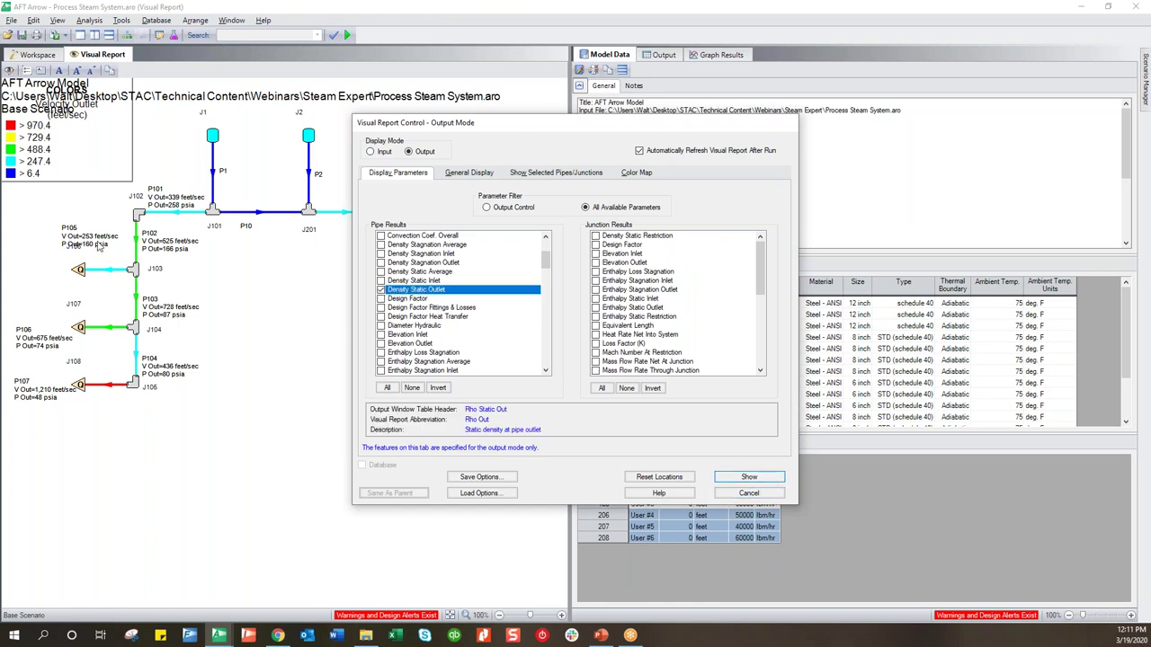
left_click(749, 477)
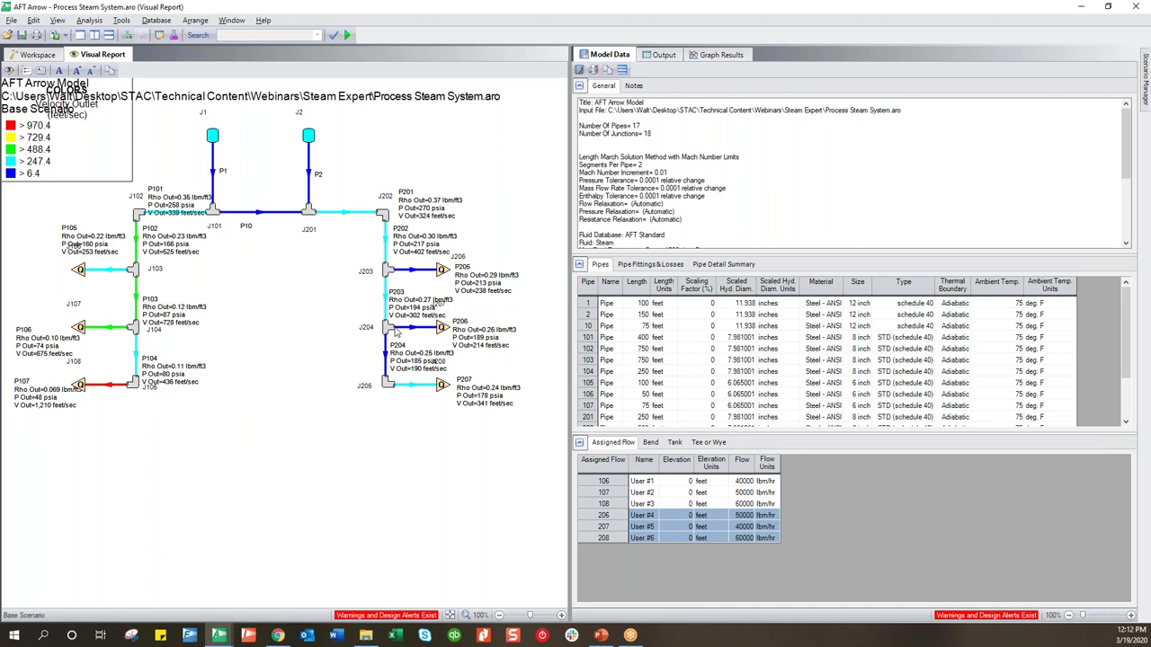
- Reposition the P105, P103, P104 and P207 labels for readability and move the color legend to the empty area below the system
left_click_drag(64, 257, 23, 278)
left_click(501, 307)
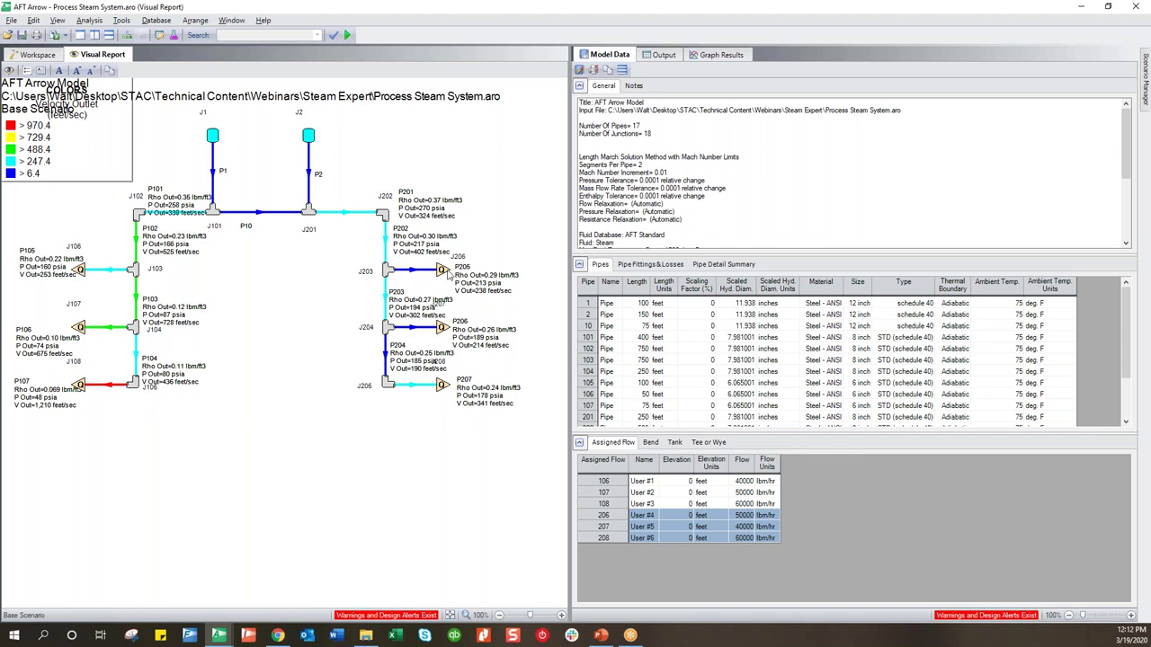
left_click_drag(77, 164, 86, 554)
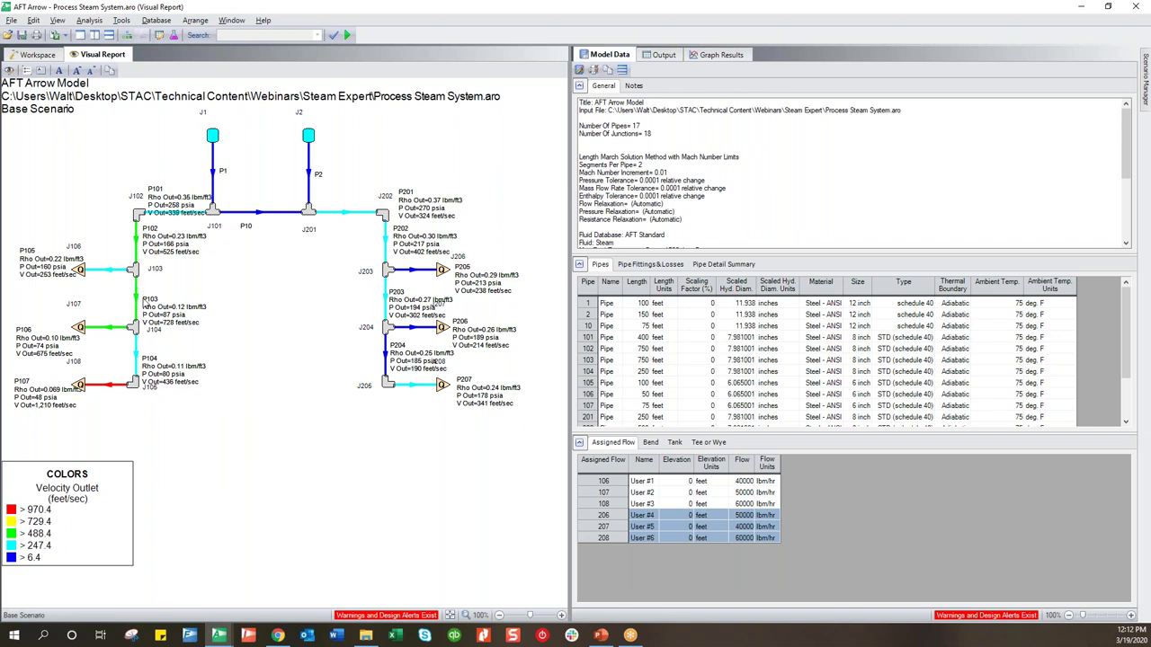
left_click_drag(154, 313, 155, 299)
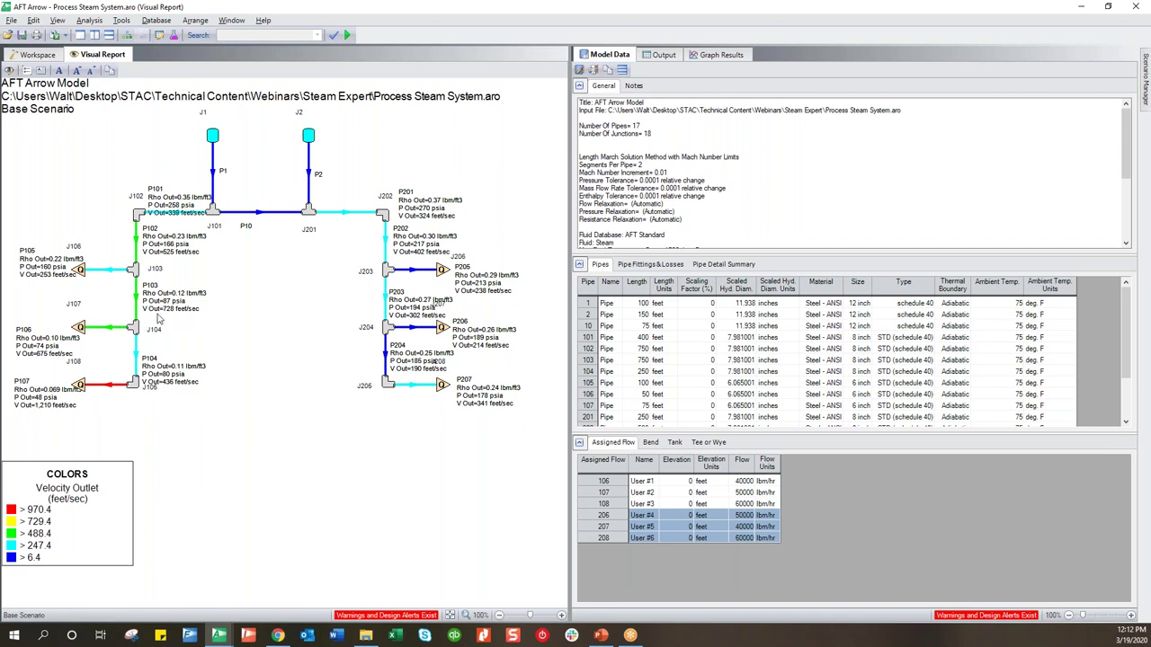
left_click_drag(167, 382, 168, 366)
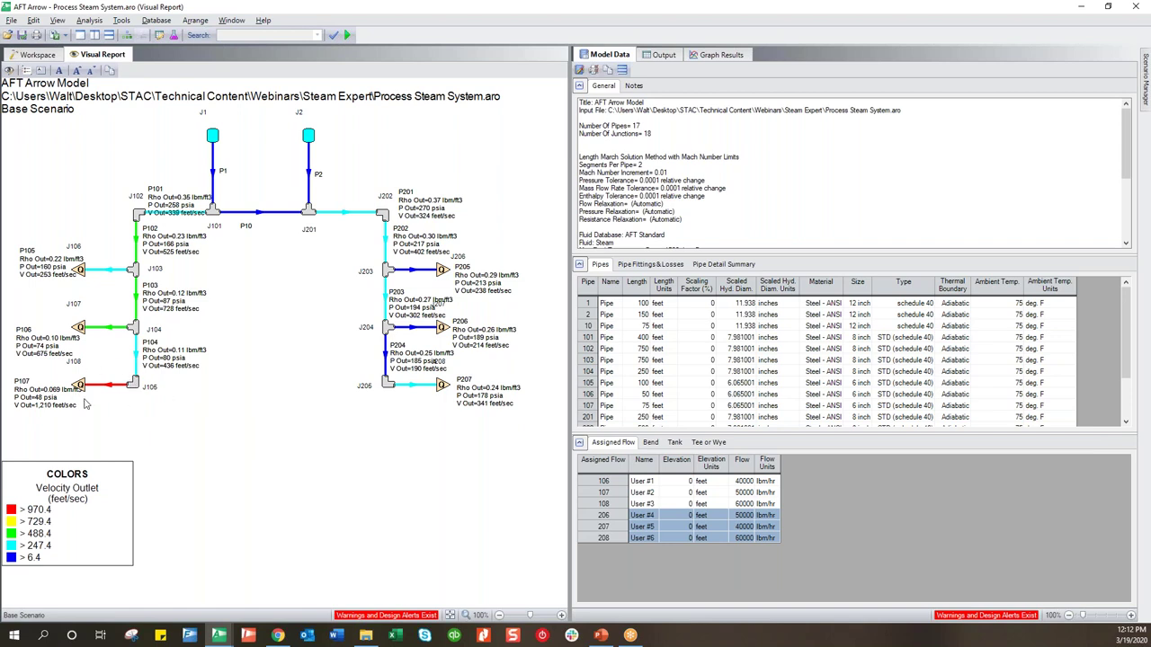
left_click_drag(486, 407, 490, 405)
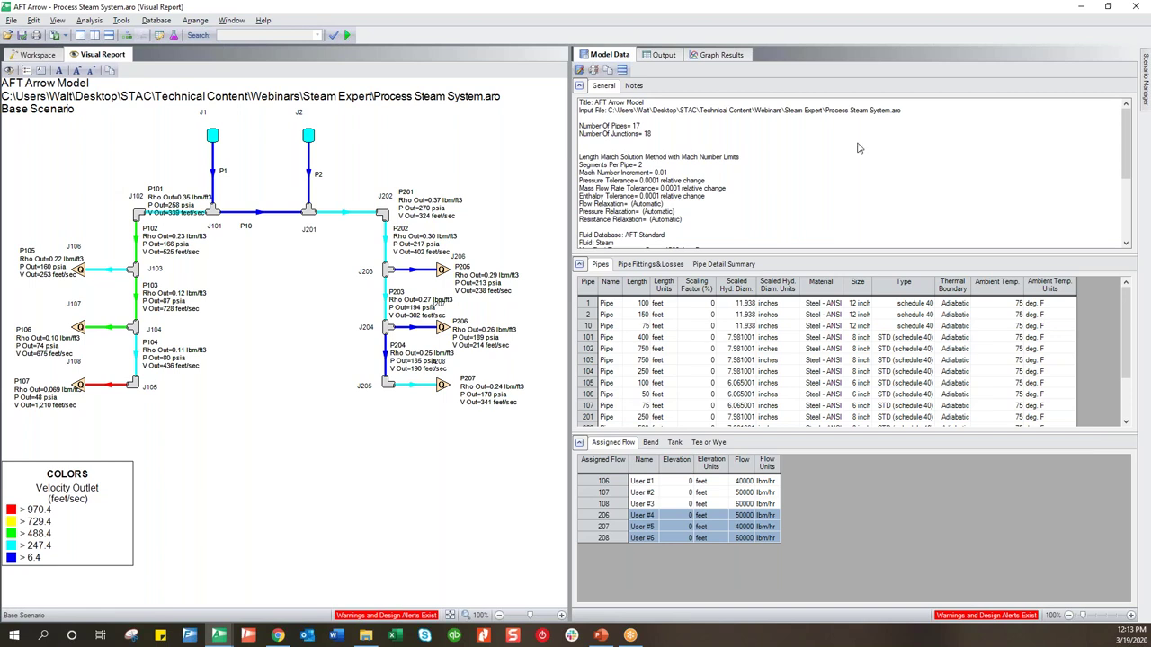
- Create a child scenario of the Base Scenario named Switching J106 and J107
left_click(1144, 77)
left_click(958, 80)
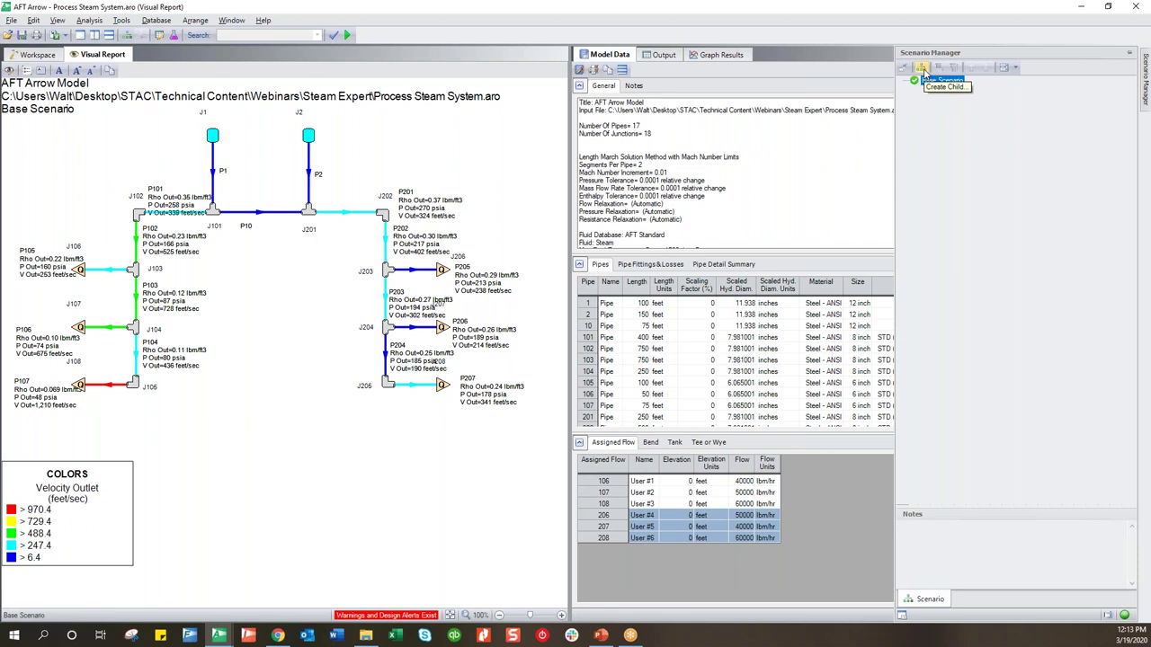
left_click(922, 68)
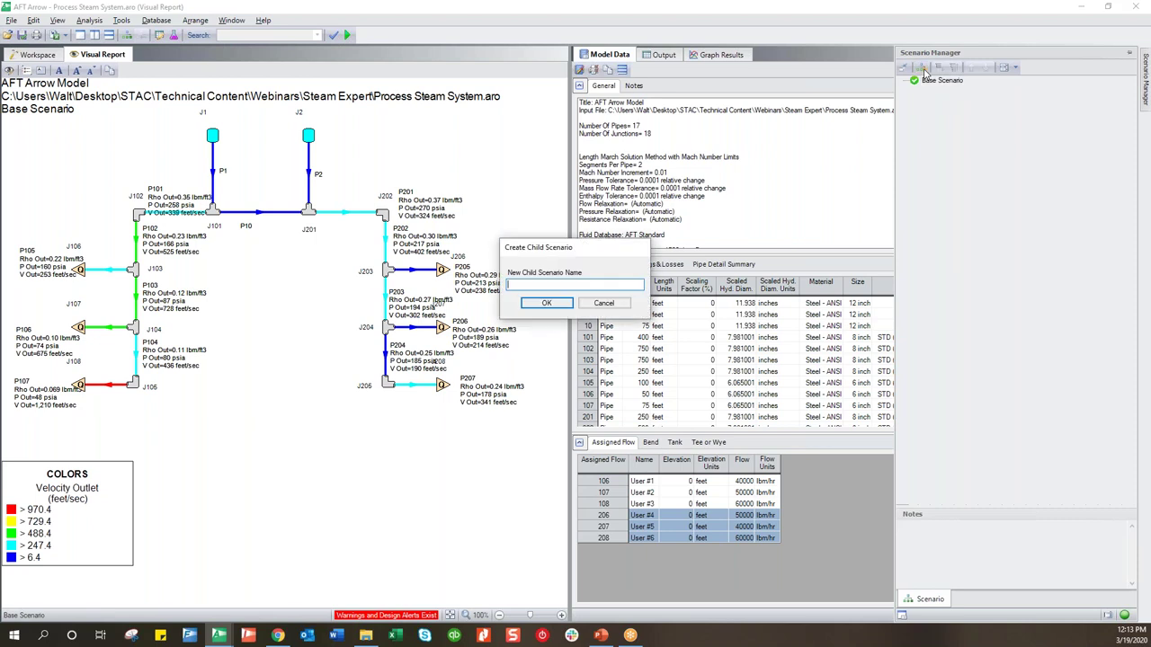
type("Switching J106 and J107")
key("Return")
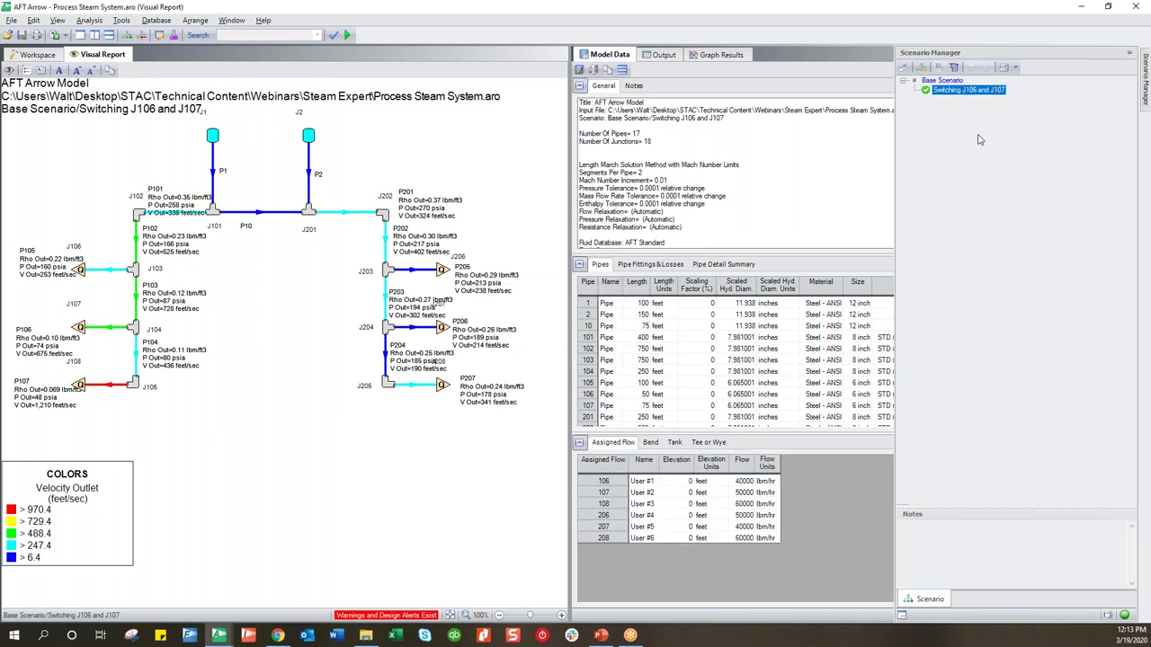
- Set the flow rate of assigned flow junction J106 (User #1) to 50000 lbm/hr in the Workspace
left_click(52, 58)
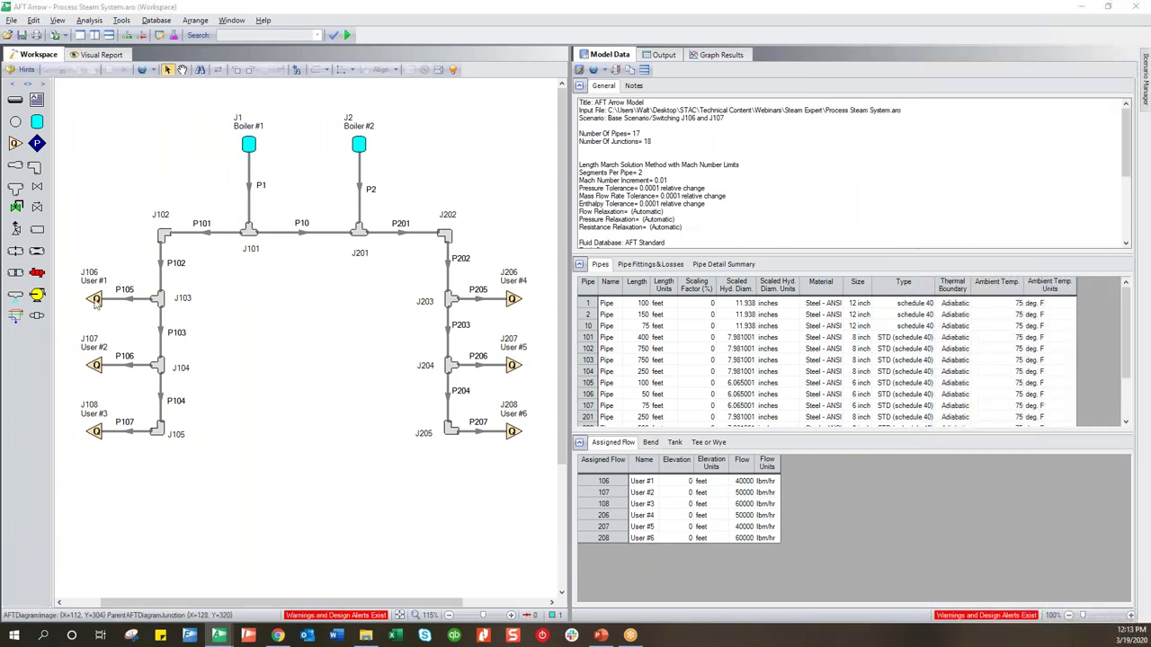
left_click(96, 301)
left_click(553, 317)
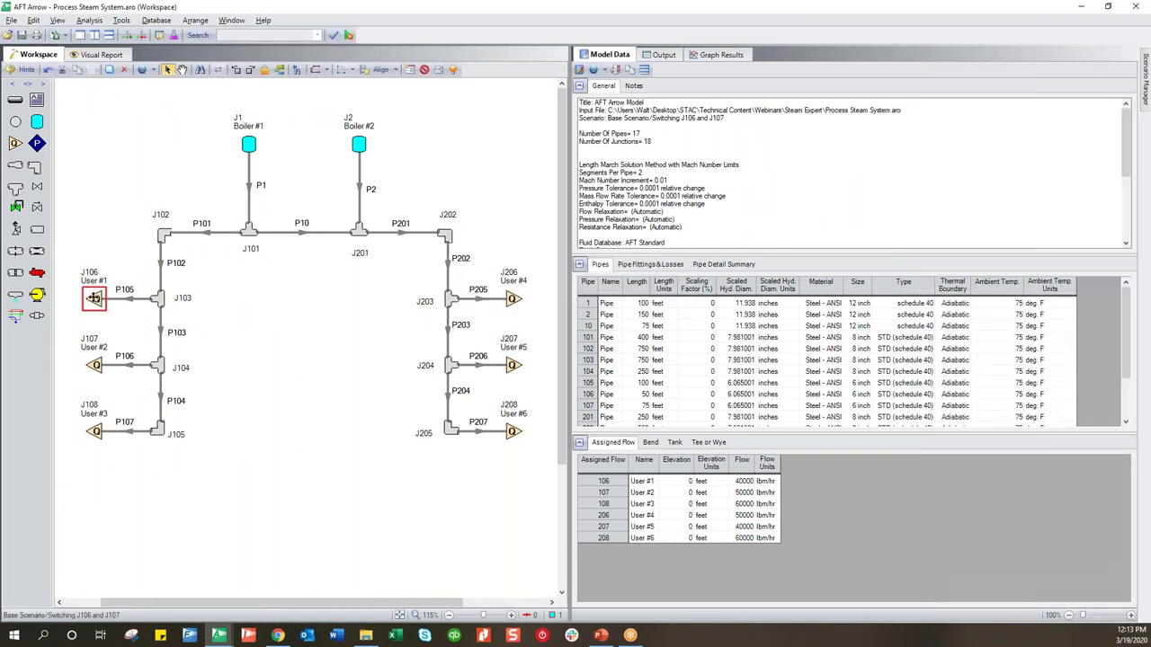
double_click(93, 297)
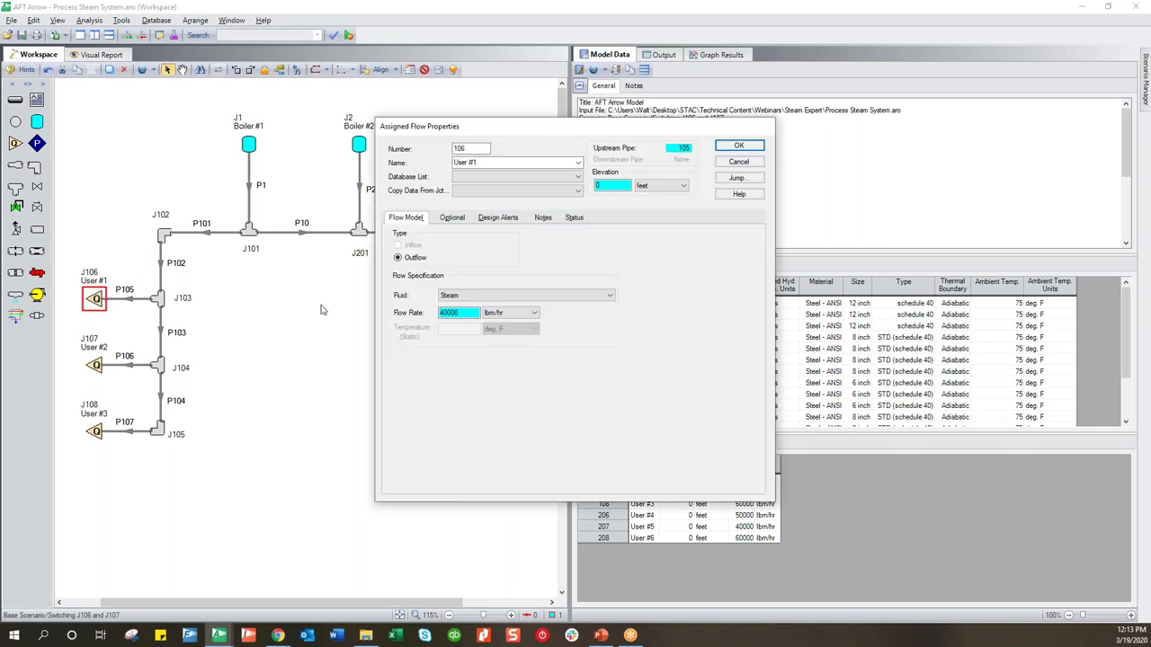
type("40000")
left_click(738, 145)
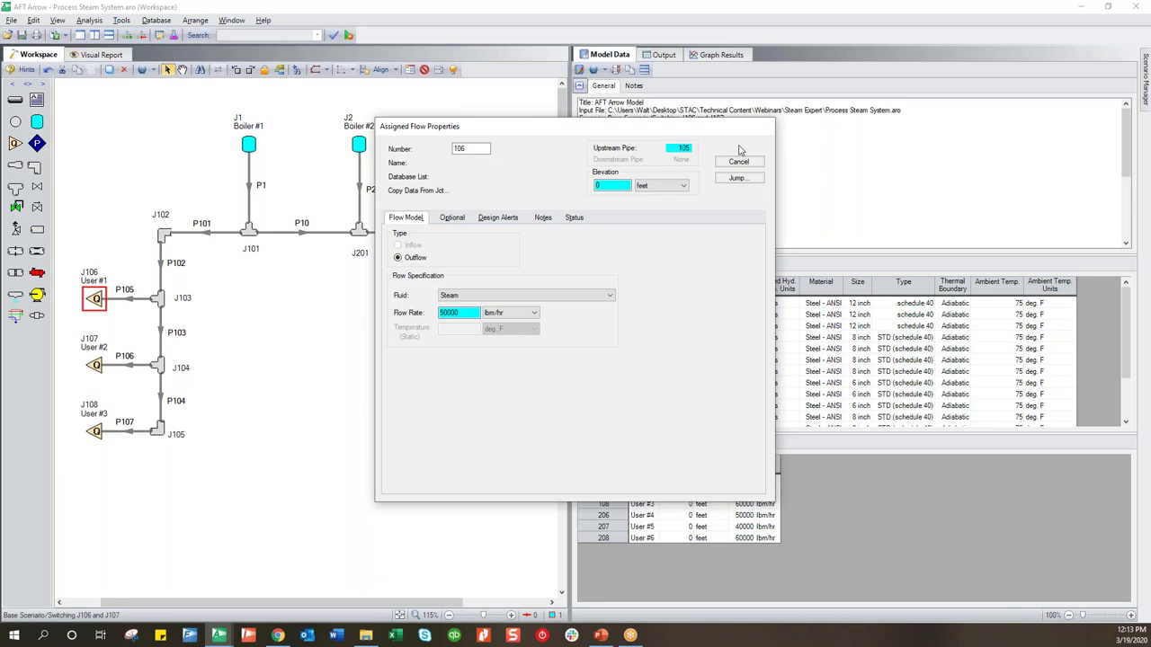
- Set the flow rate of assigned flow junction J107 (User #2) to 40000 lbm/hr
left_click(92, 368)
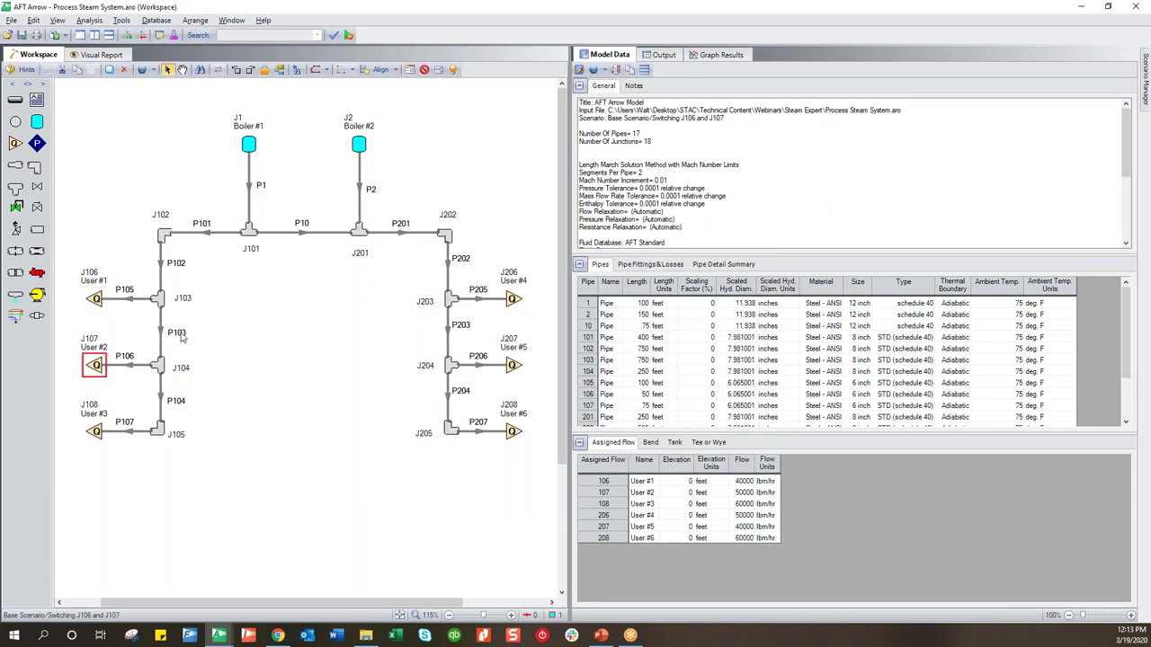
key("Return")
double_click(447, 311)
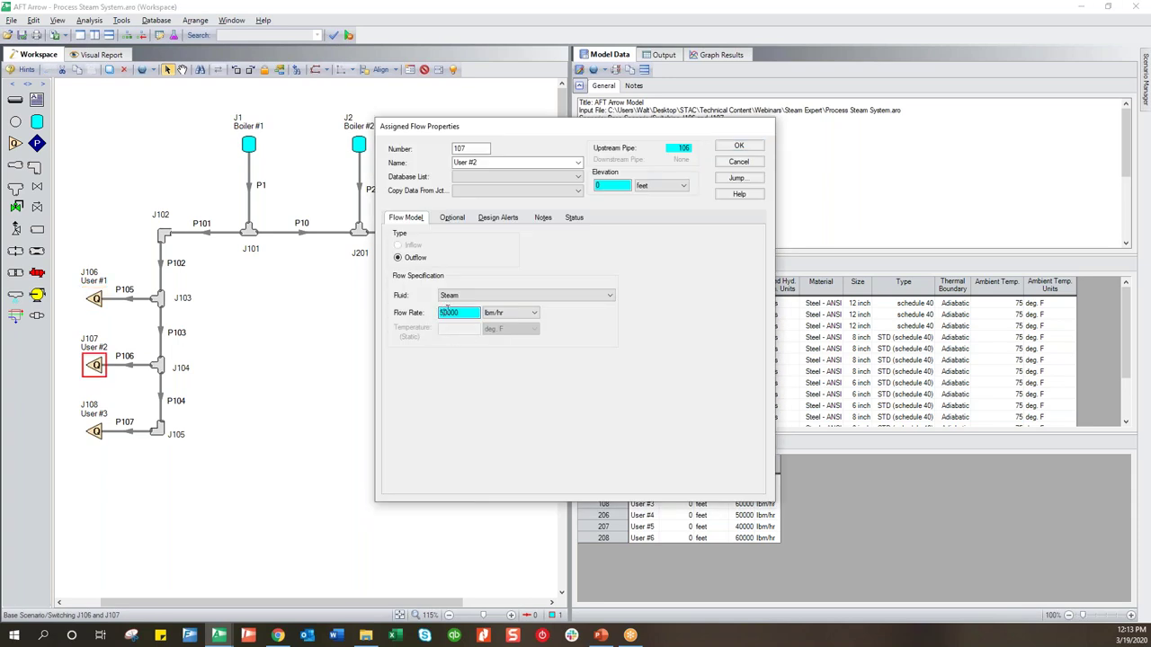
type("40000")
left_click(738, 146)
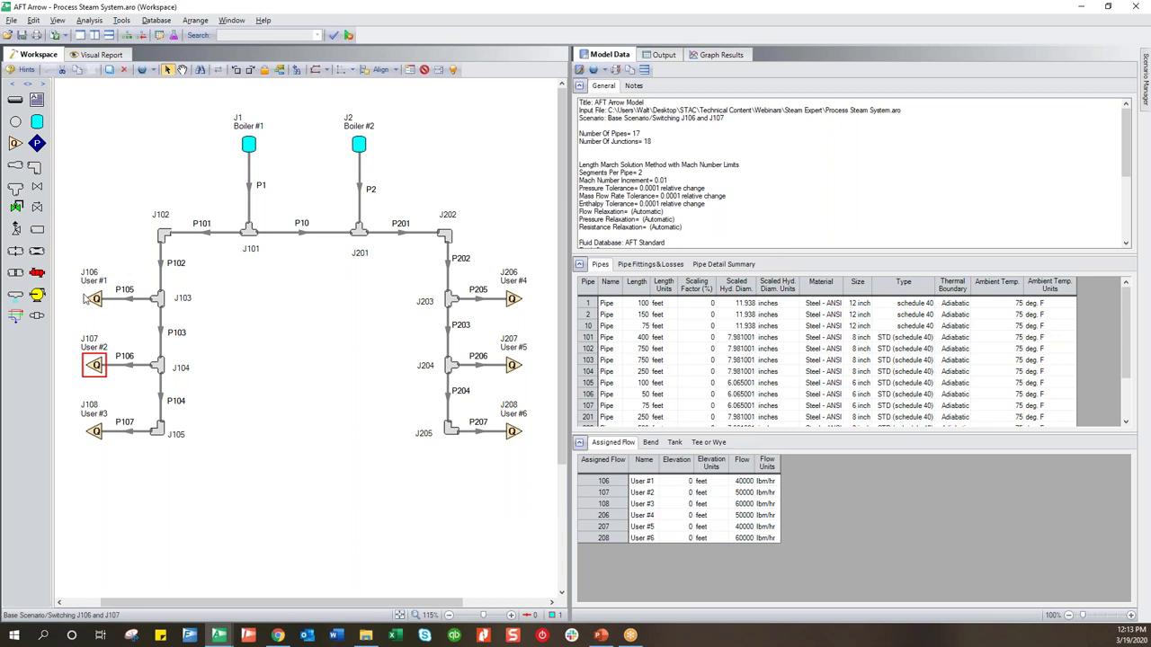
left_click(380, 390)
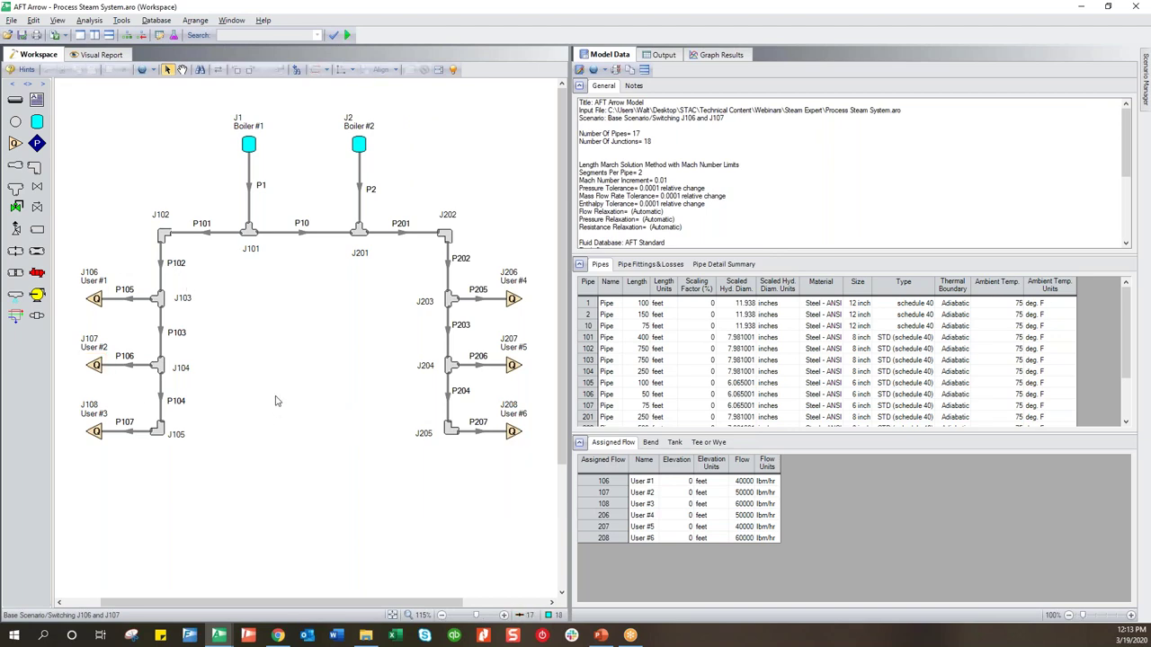
- Run the child scenario and review the results of pipe P107 and the updated Visual Report
key("ctrl+r")
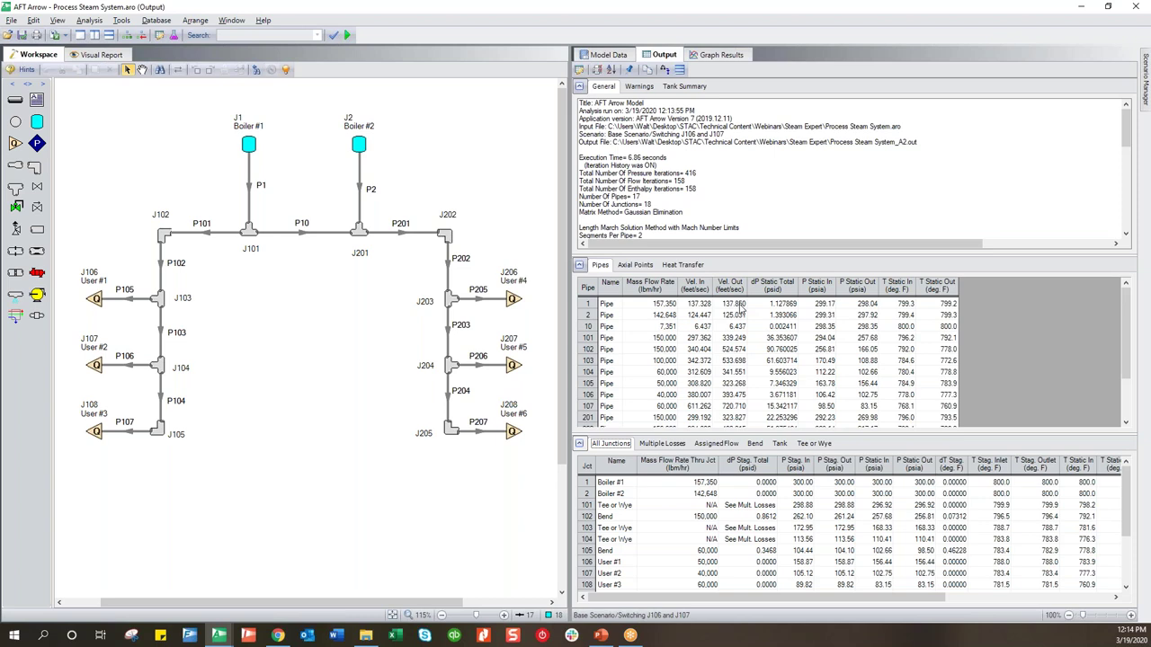
left_click(132, 433)
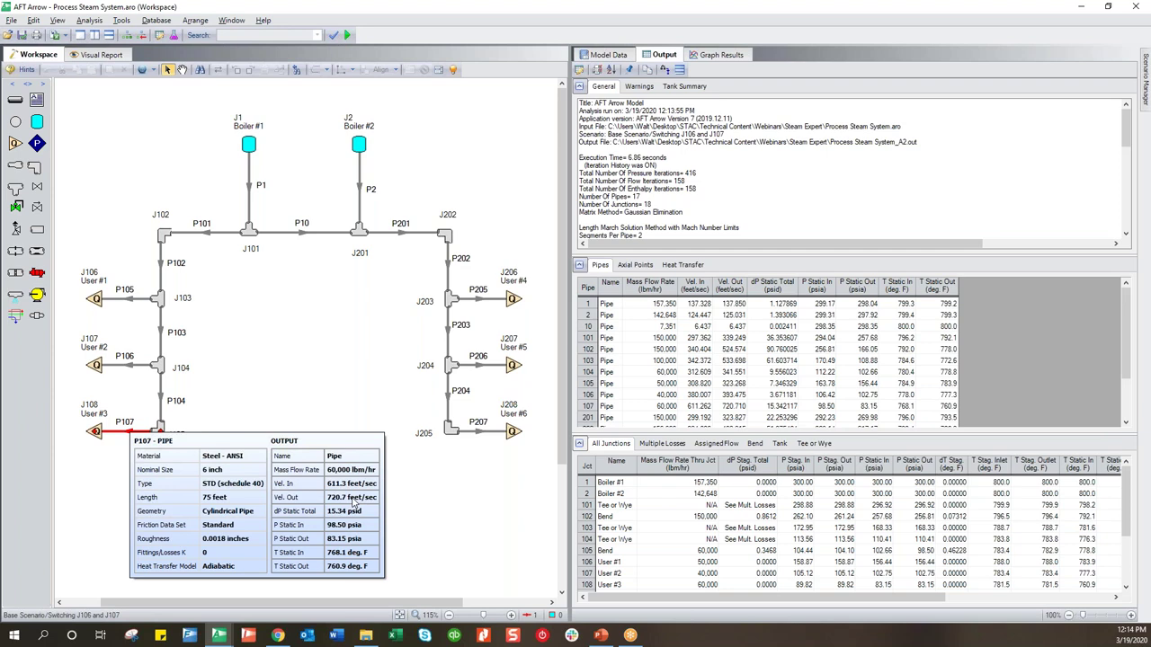
left_click(353, 504)
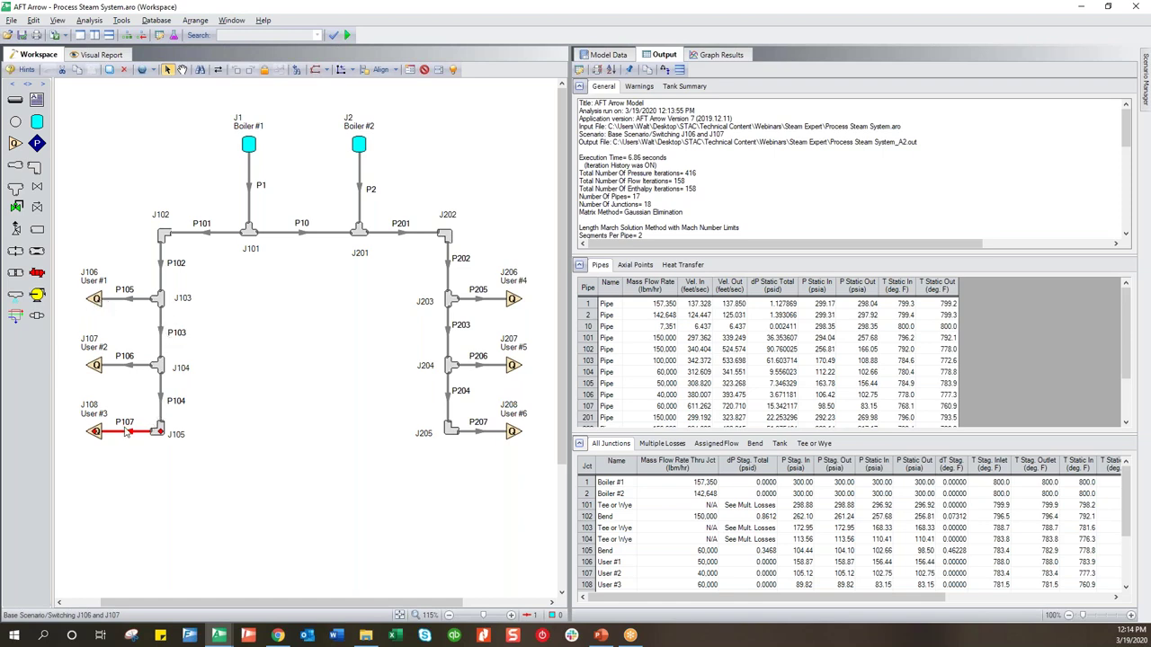
left_click(136, 477)
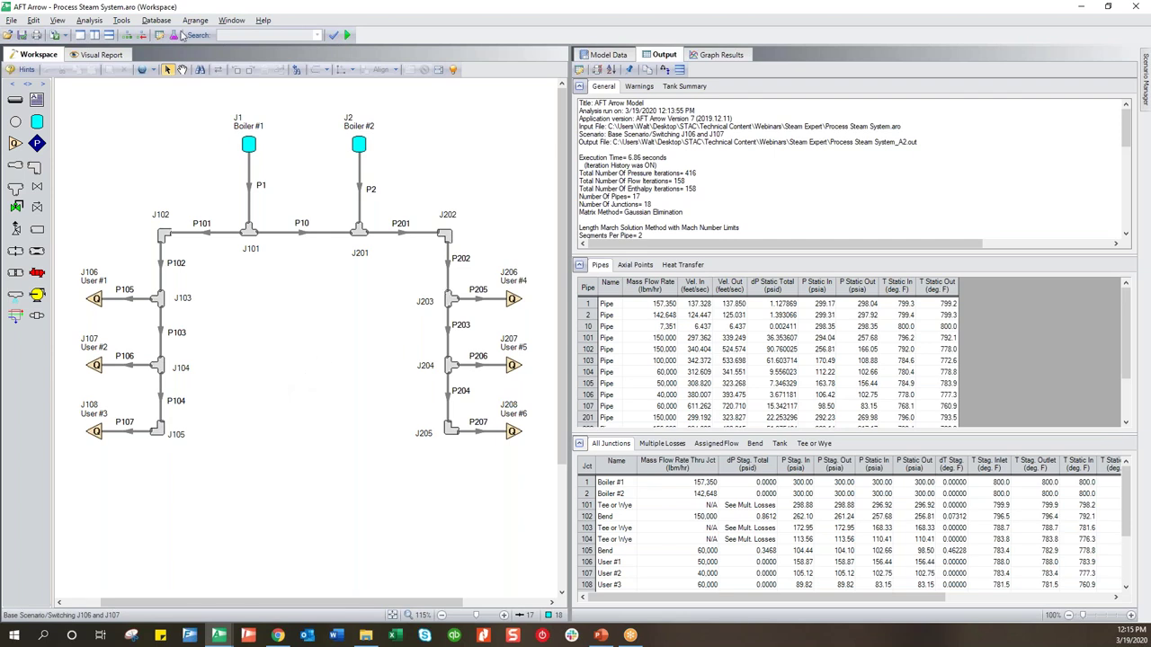
left_click(101, 55)
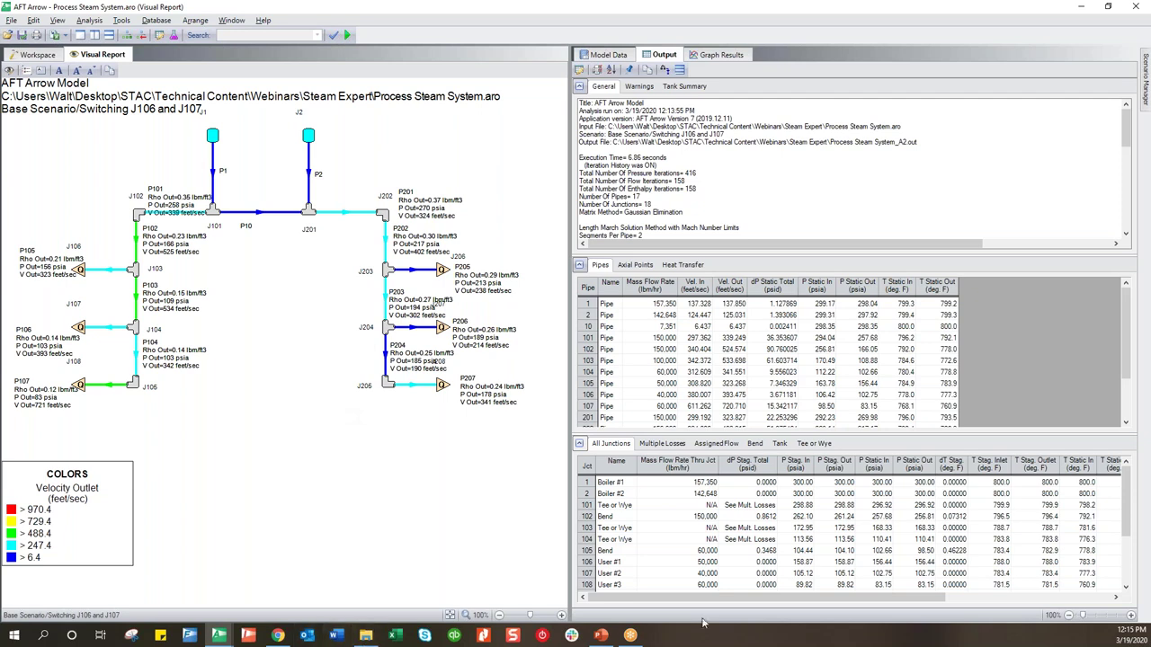
- Switch to PowerPoint and present the slides from Steam Modeling Considerations on to the Kiewit Engineering Group case study
left_click(601, 638)
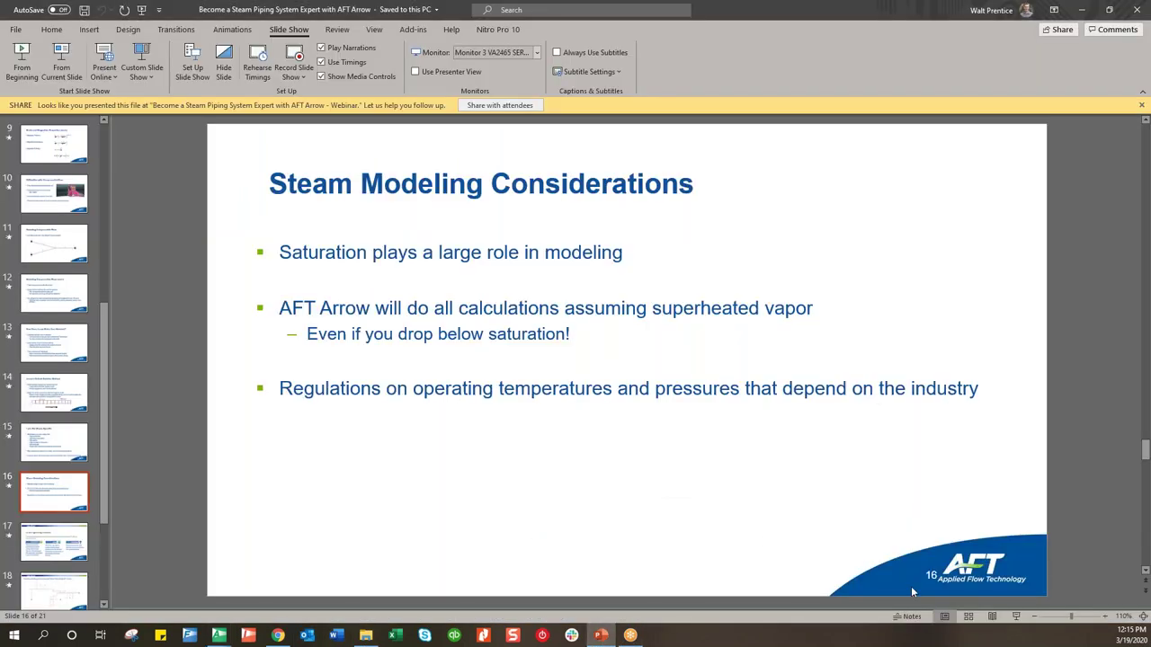
left_click(1016, 617)
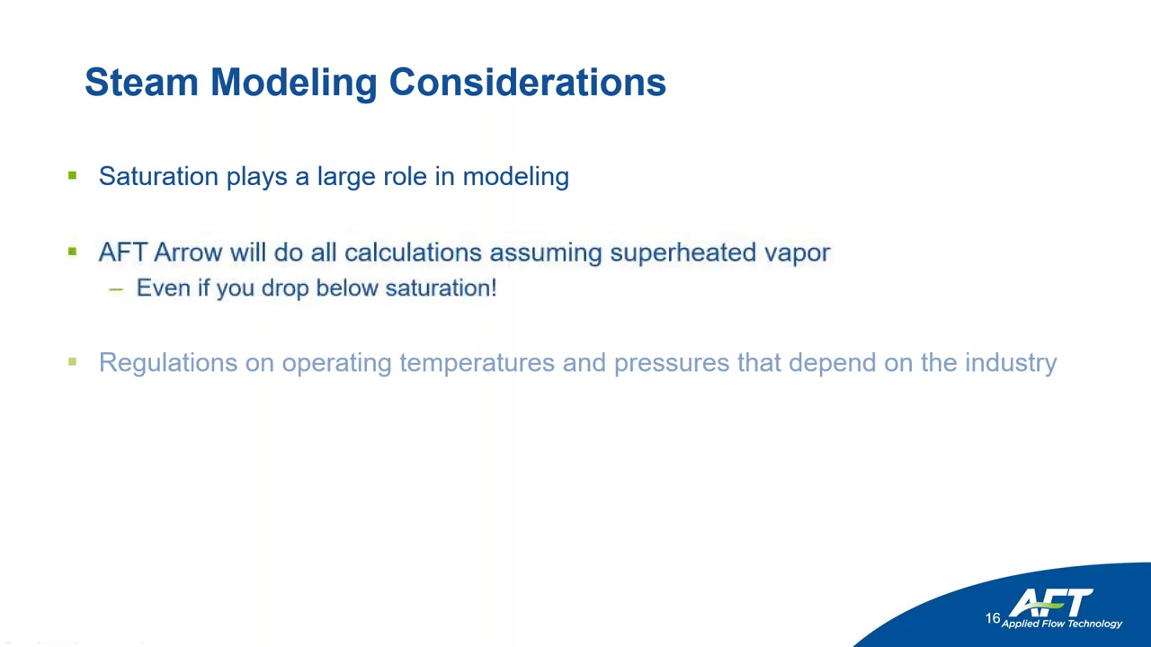
key("Right")
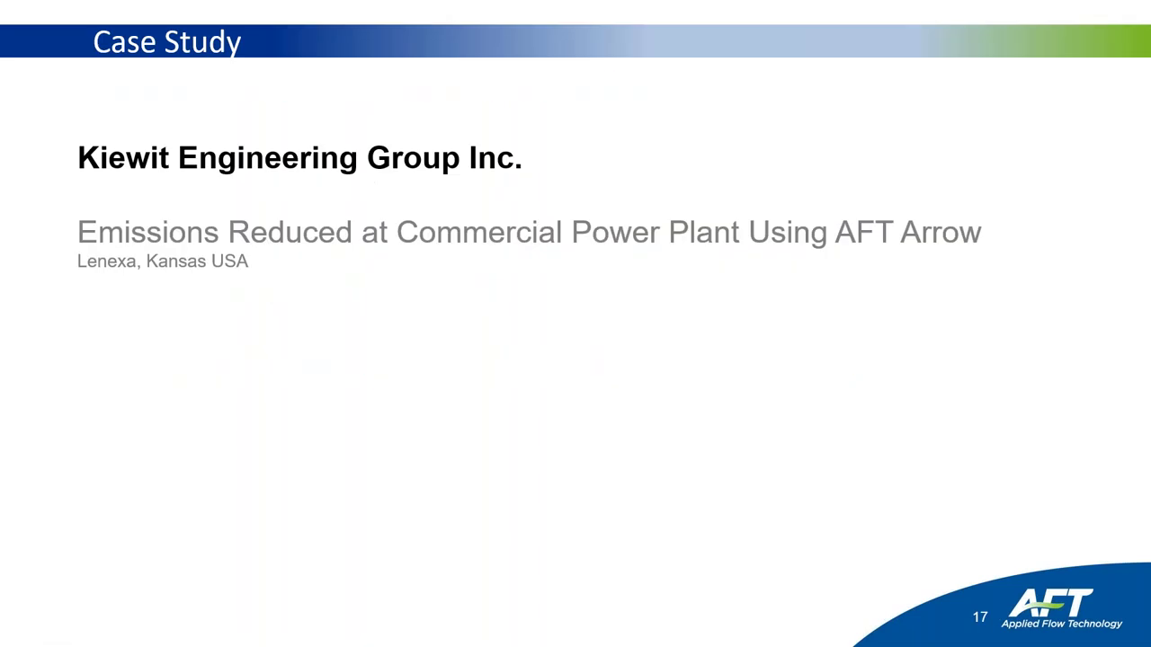
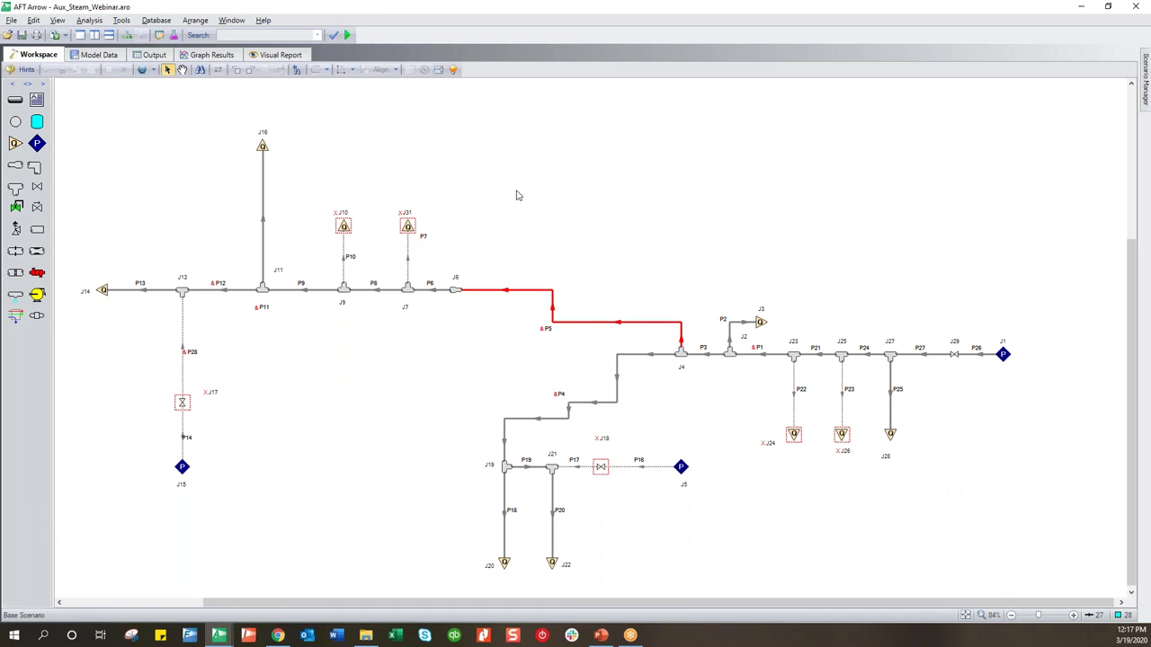
- Inspect junctions J16, J28 and J1 of the Aux_Steam_Webinar model and run the model
left_click(263, 147)
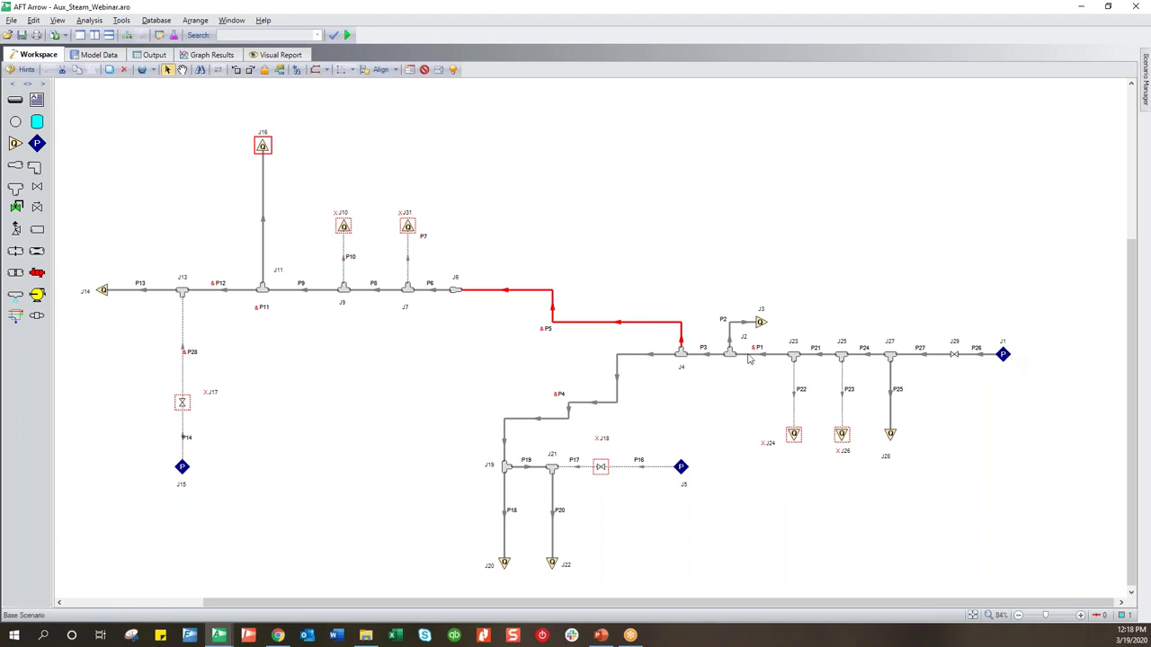
left_click(892, 436)
left_click(264, 147)
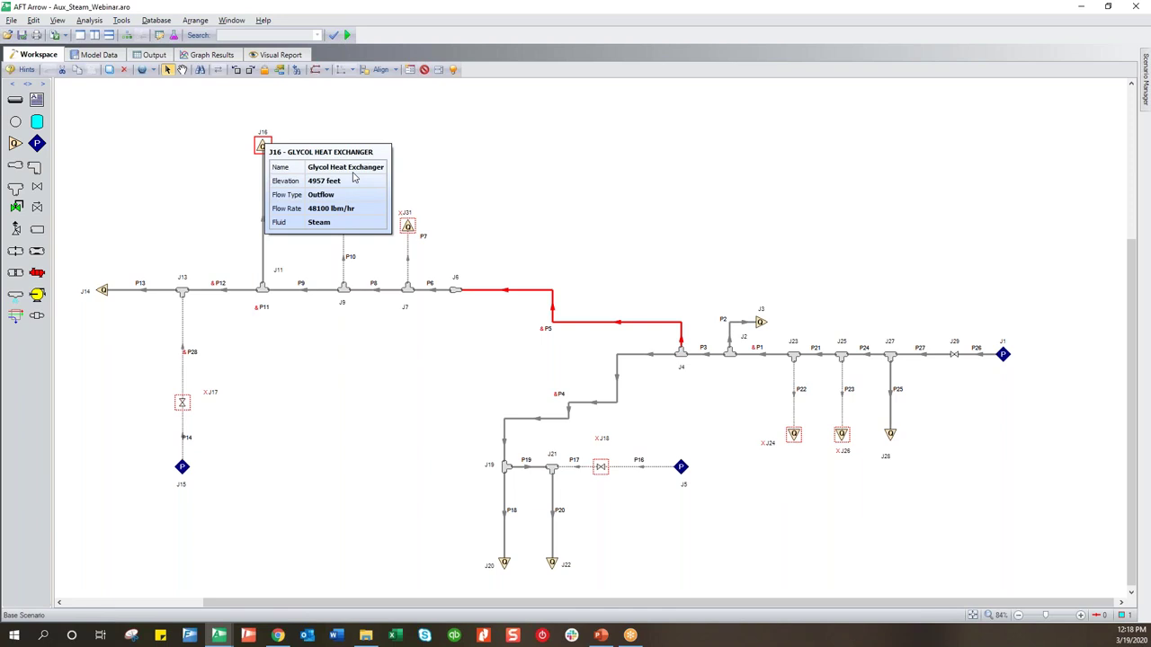
left_click(1003, 354)
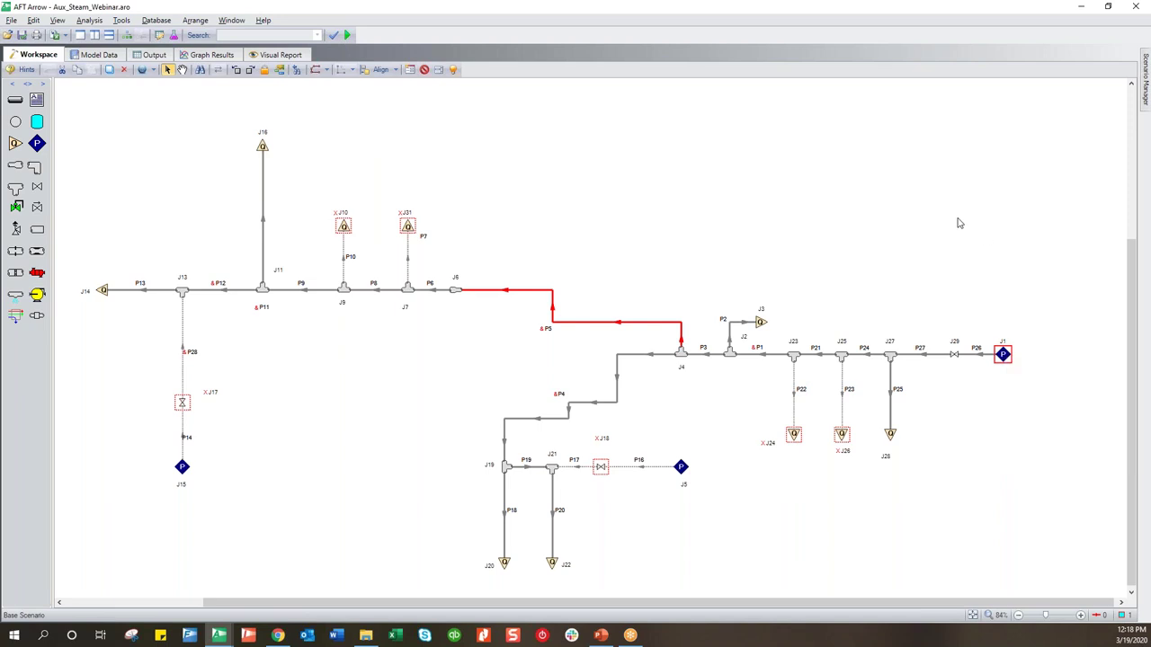
left_click(656, 198)
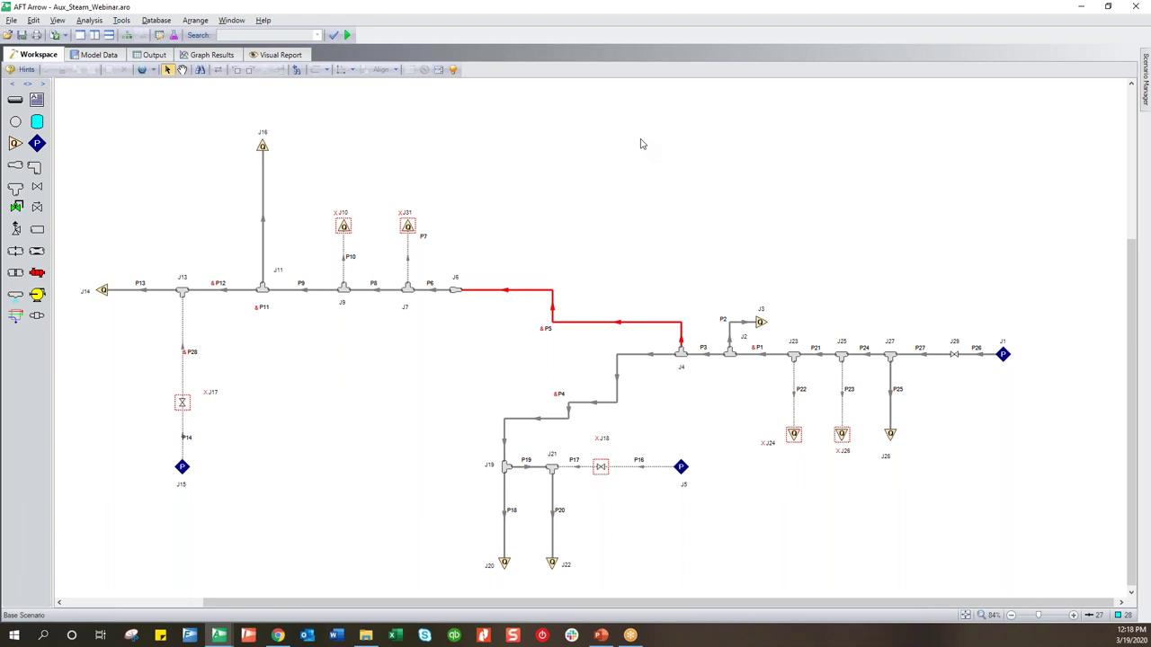
key("ctrl+r")
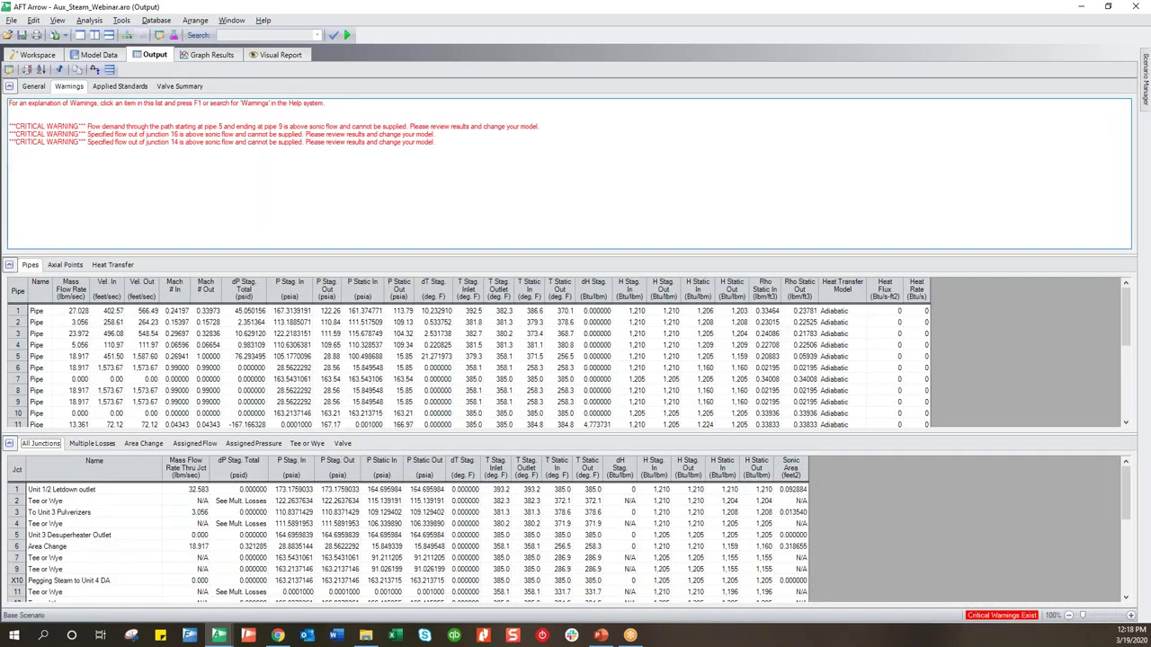
- Review the three critical sonic flow warnings for the path from pipe 5 to pipe 9 and junctions 16 and 14
left_click(64, 129)
left_click_drag(65, 132, 69, 154)
left_click(118, 144)
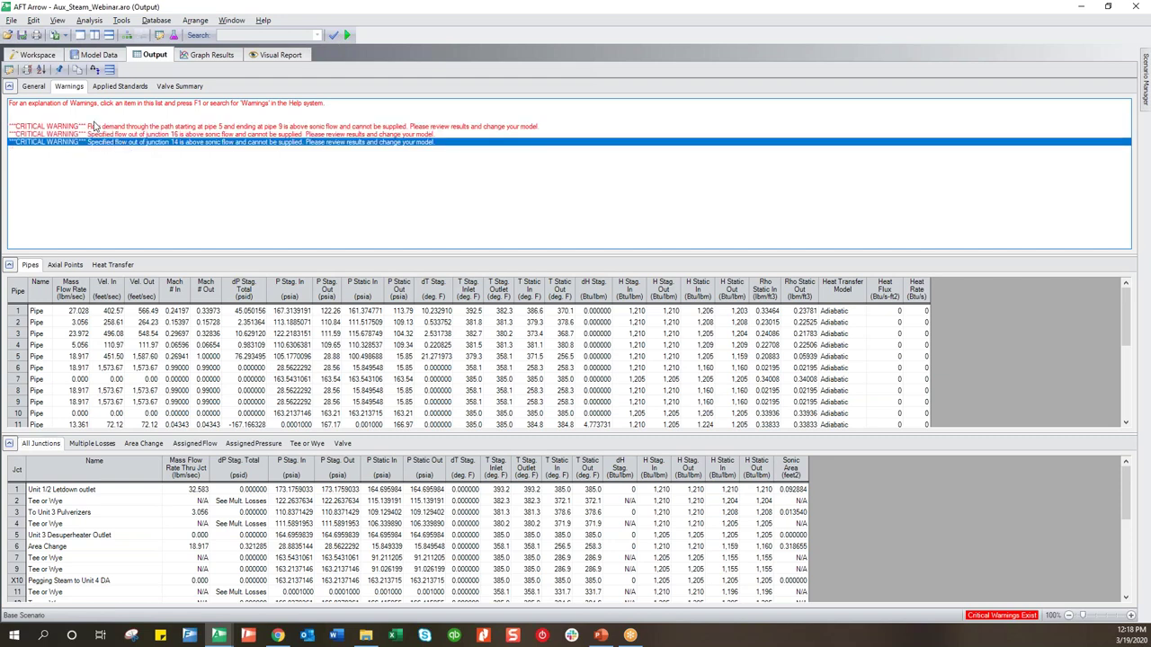
left_click(235, 128)
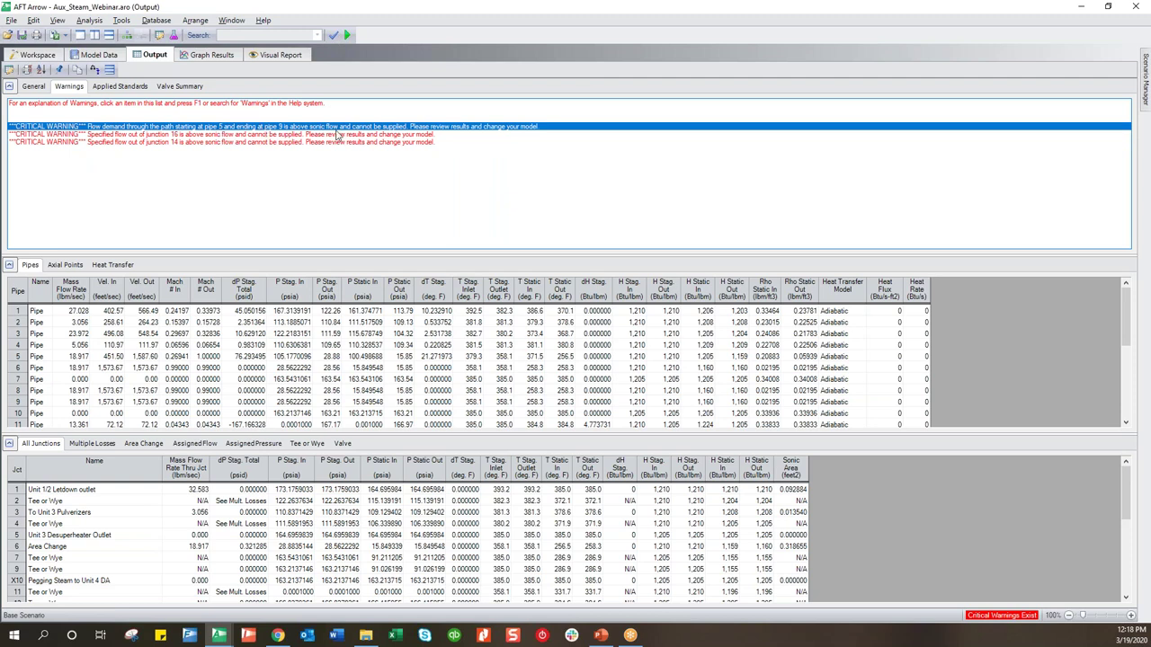
left_click(420, 135)
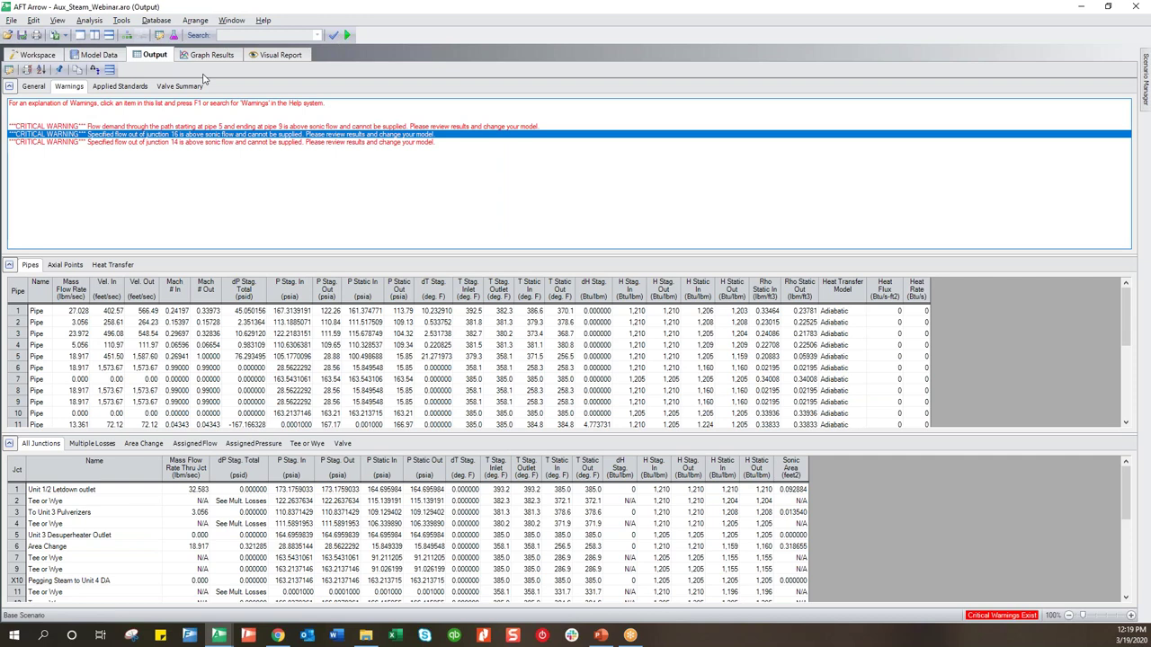
- Locate pipe P11, the path from P5 to P9, and junction J16 from the warnings on the workspace
left_click(35, 55)
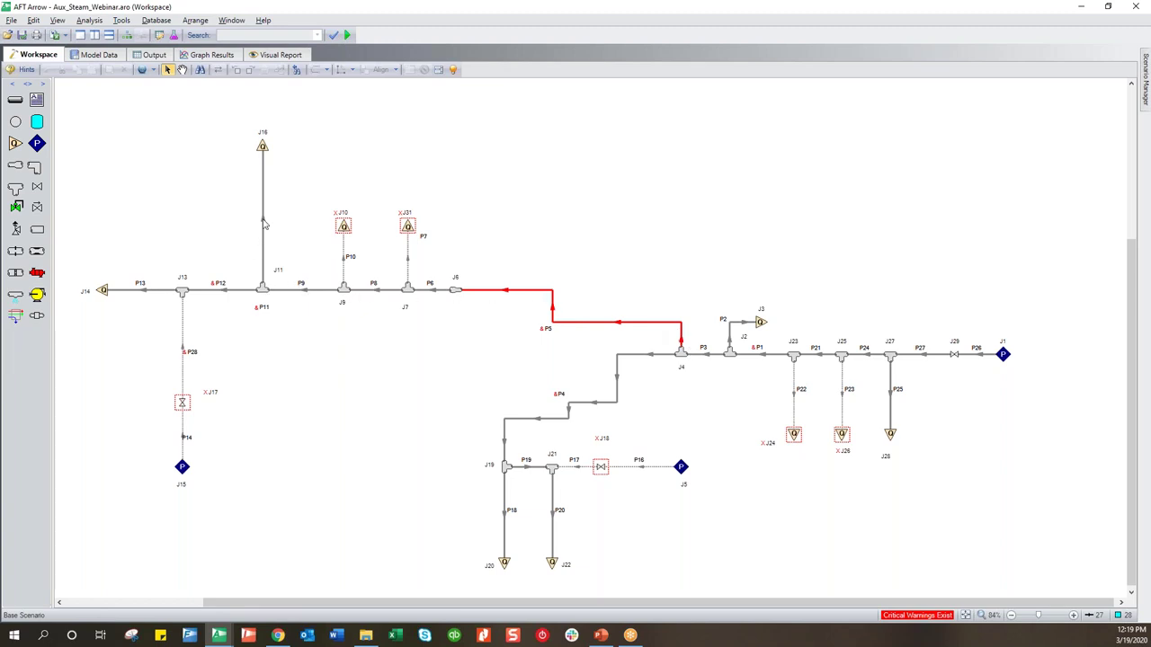
mouse_move(266, 225)
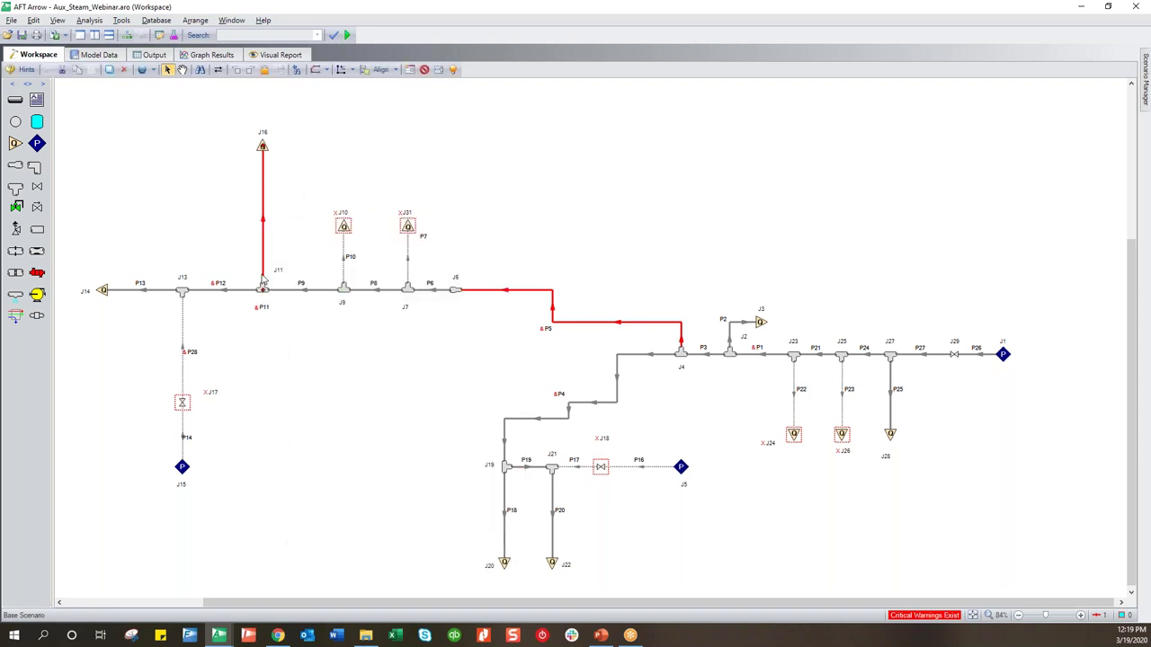
left_click(262, 311)
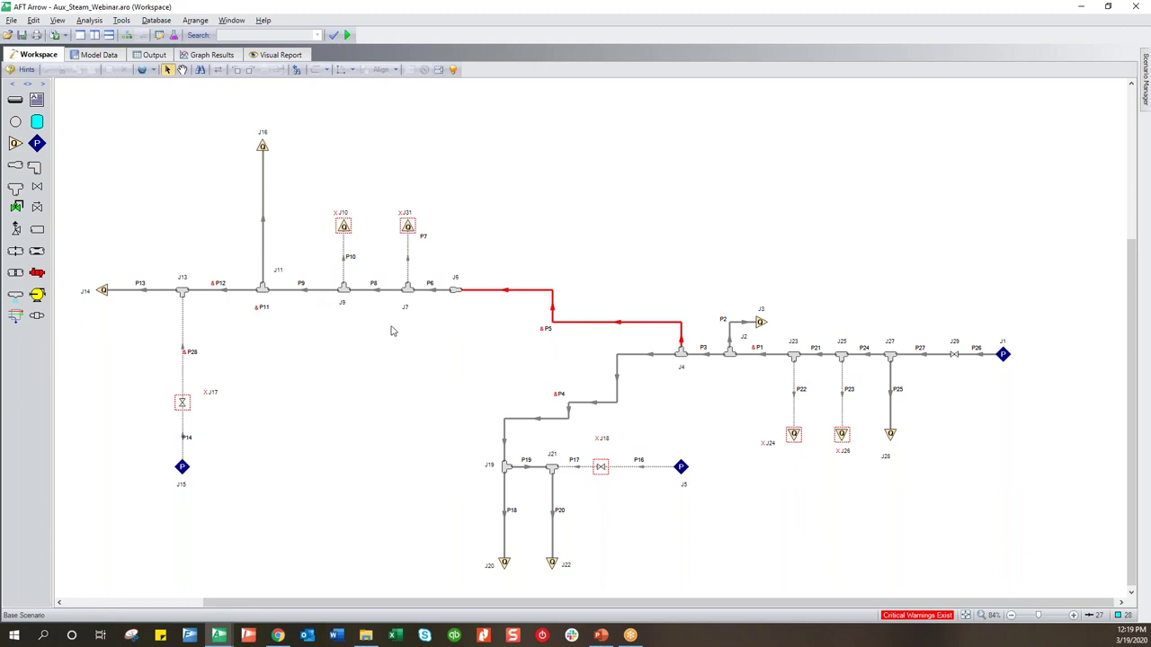
right_click(306, 296)
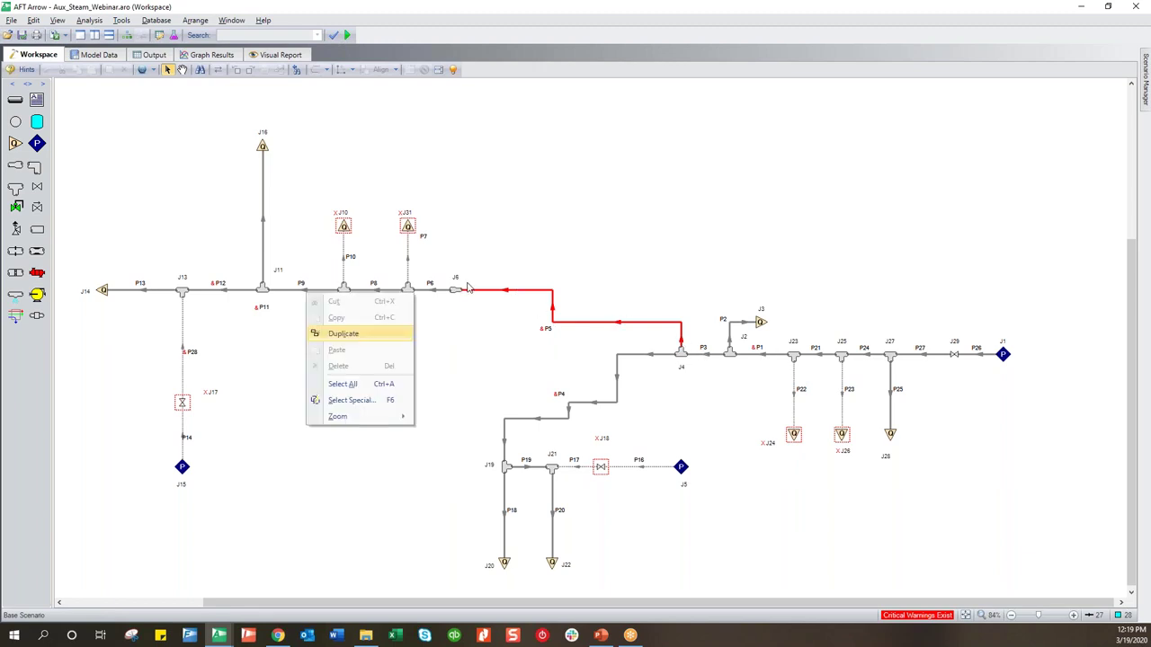
left_click(493, 271)
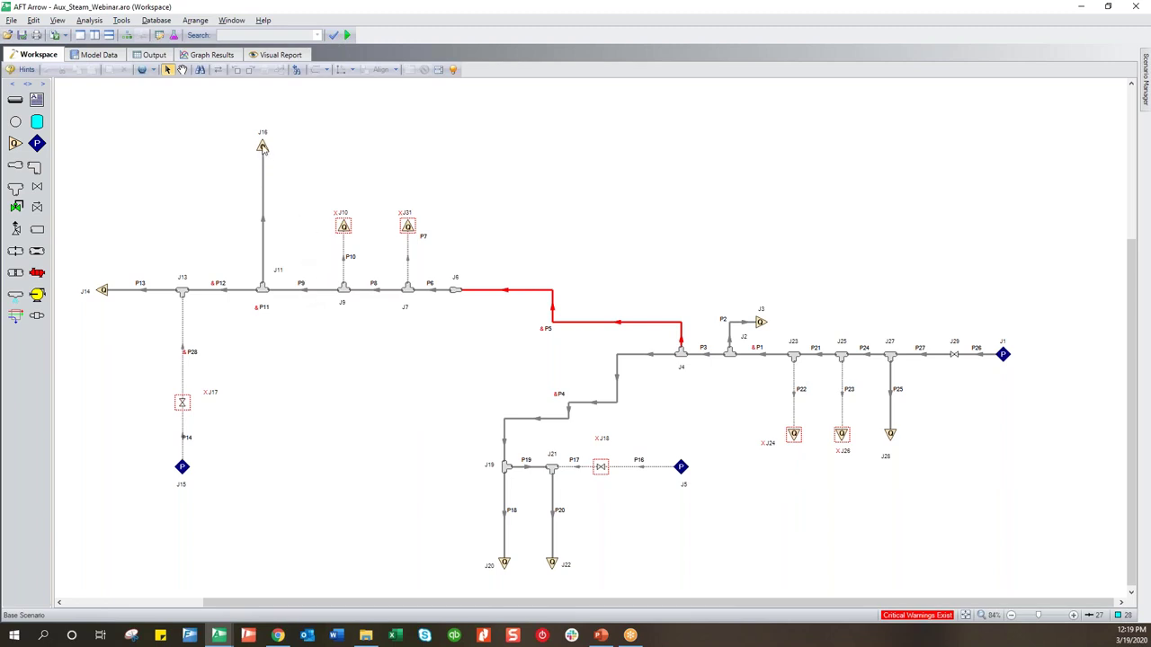
mouse_move(263, 148)
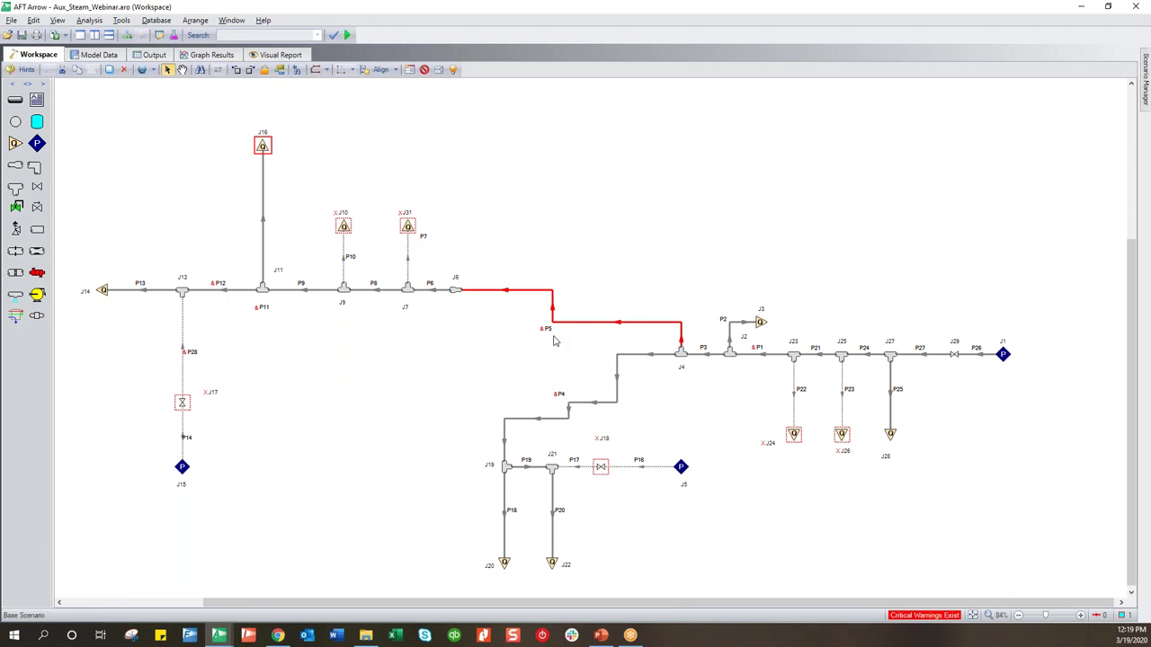
- Compare the base scenario's warnings and pipe results with the layout of the steam network
left_click(151, 56)
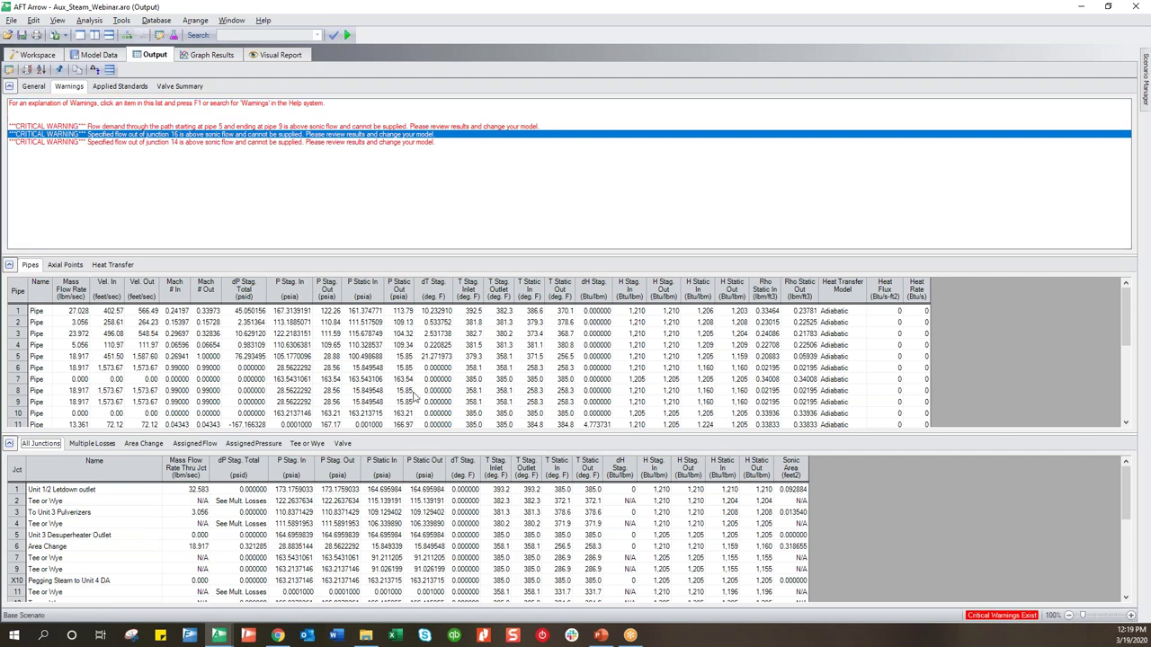
left_click(34, 55)
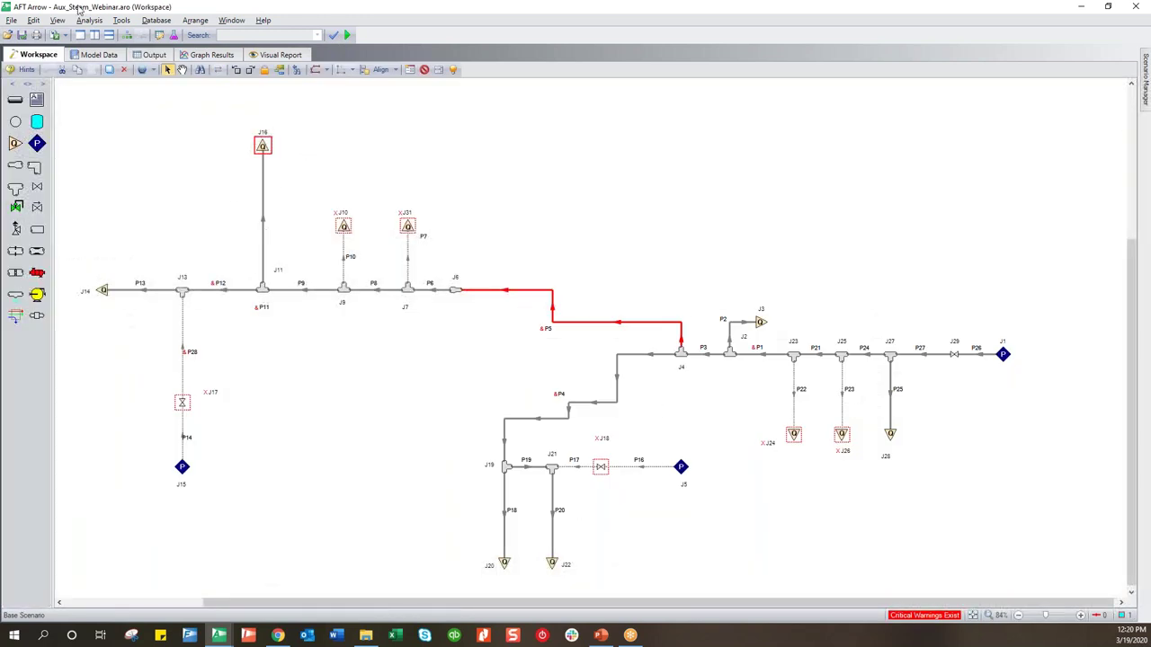
left_click(160, 57)
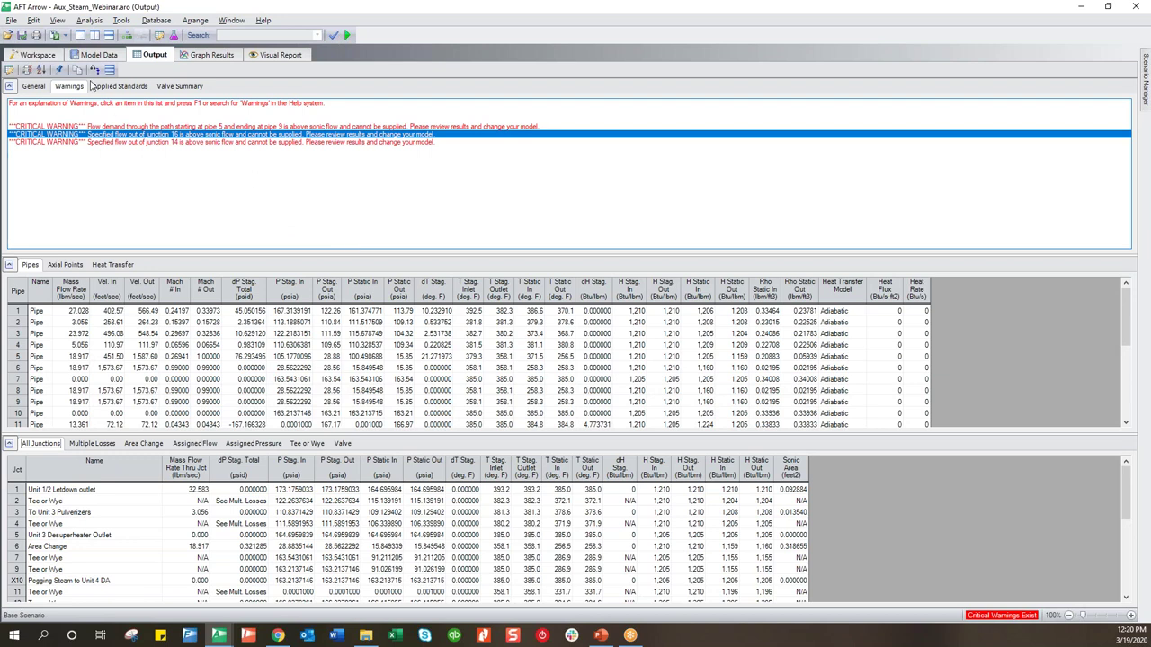
left_click(38, 54)
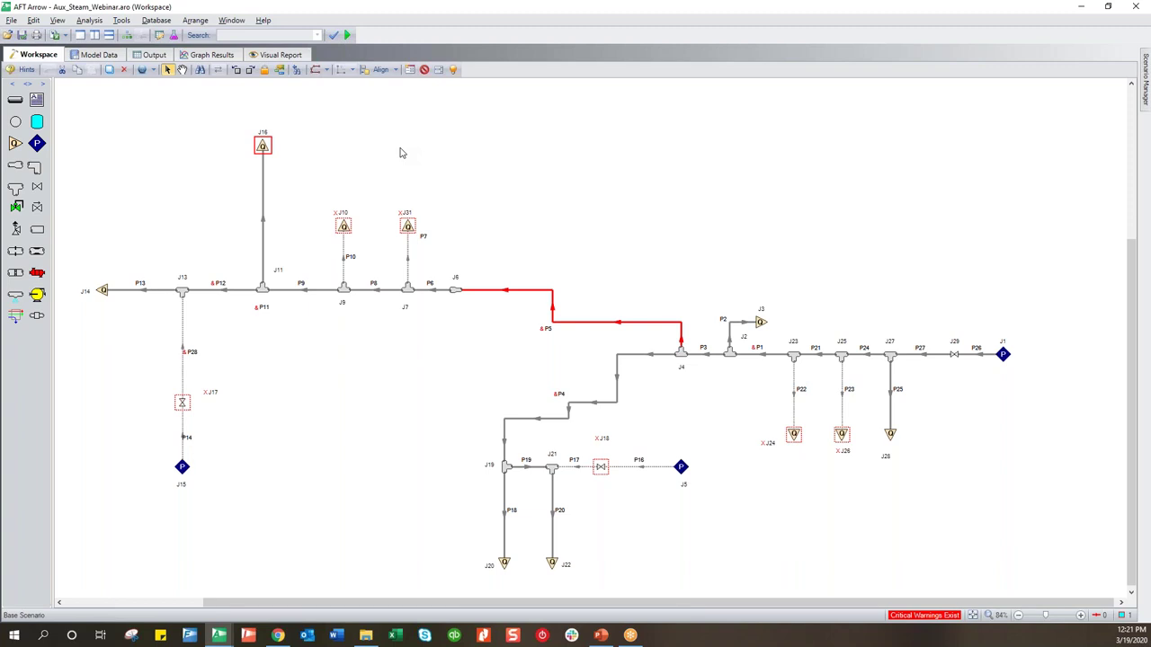
- Inspect the input properties and output results of pipe P5 between junctions J4 and J6
left_click(582, 223)
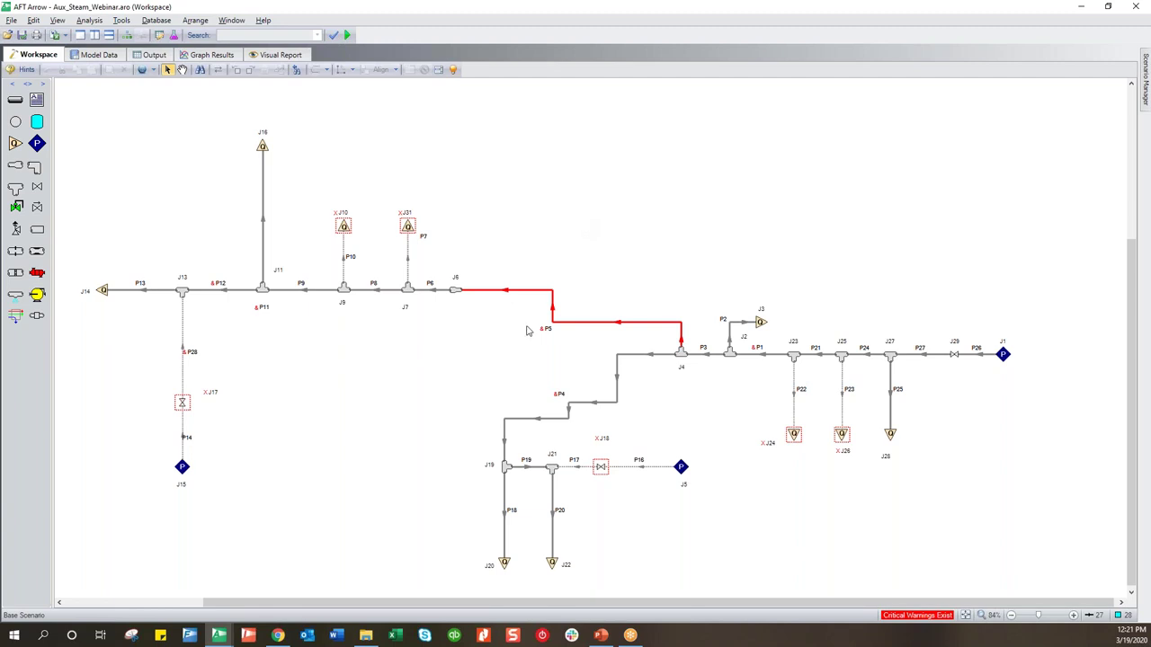
mouse_move(509, 290)
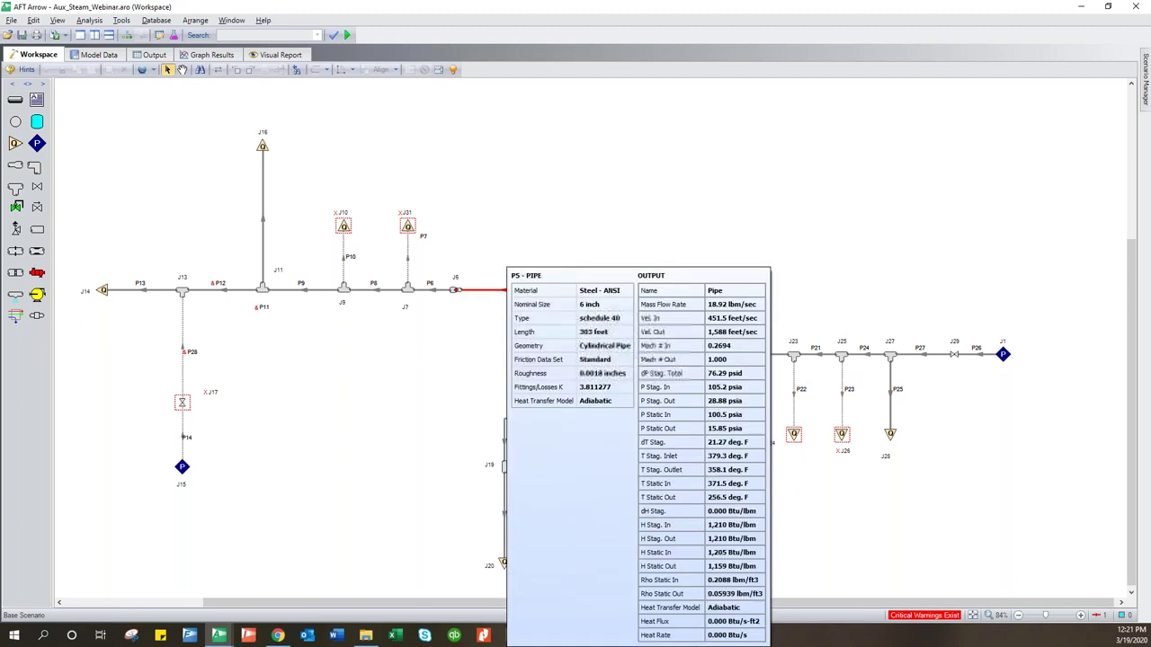
left_click(584, 320)
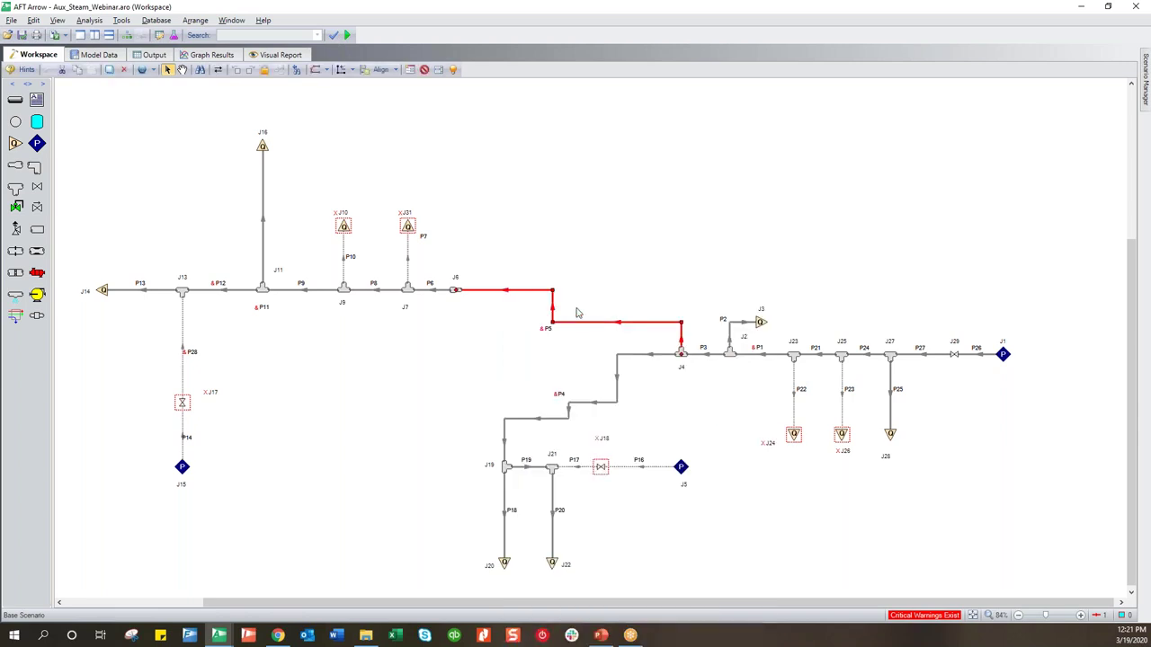
left_click(506, 288)
left_click(614, 268)
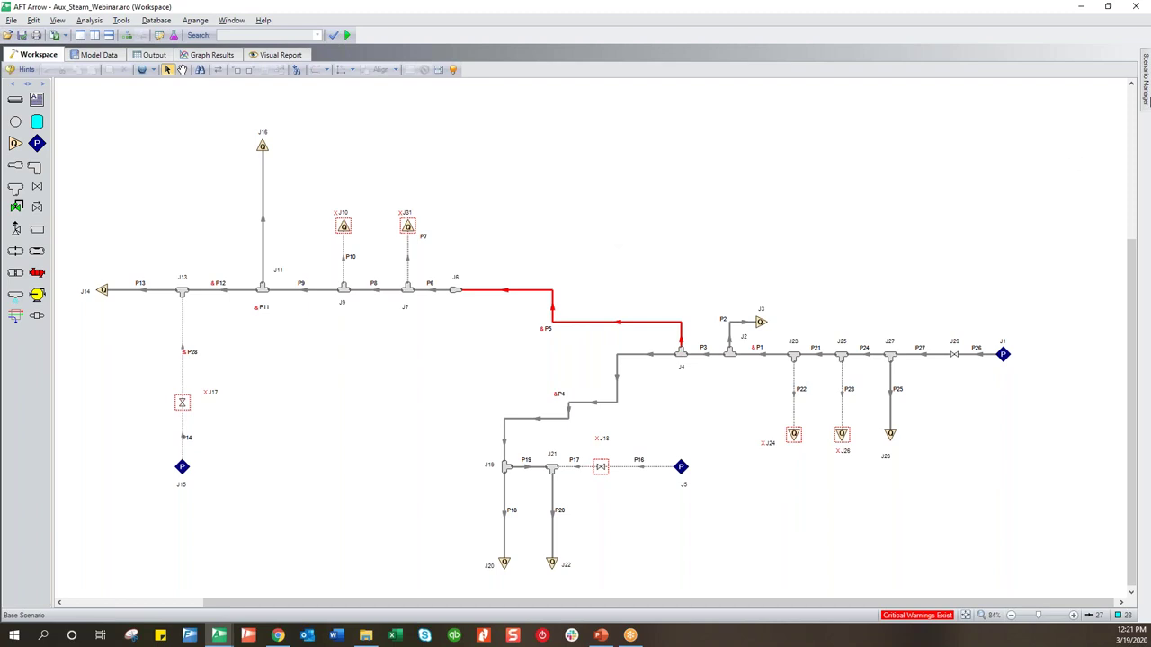
- Create a child scenario named AMSE Steam under the Base Scenario
left_click(1146, 100)
left_click(1013, 81)
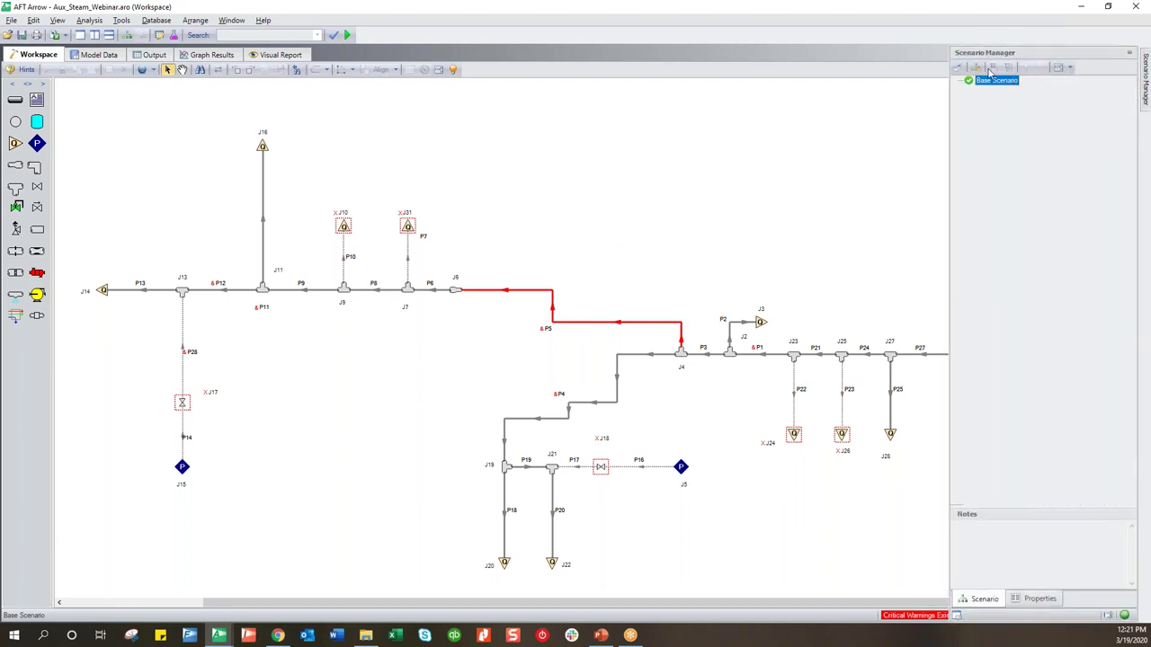
left_click(976, 69)
type("A")
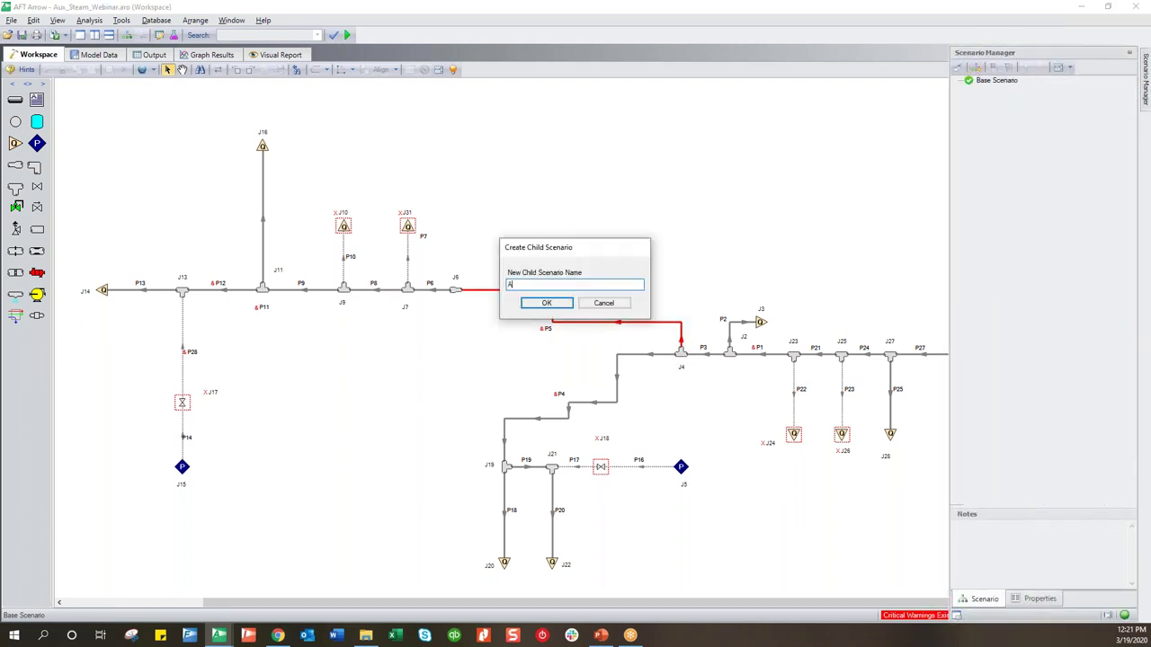
type("MSE Steam")
key("Return")
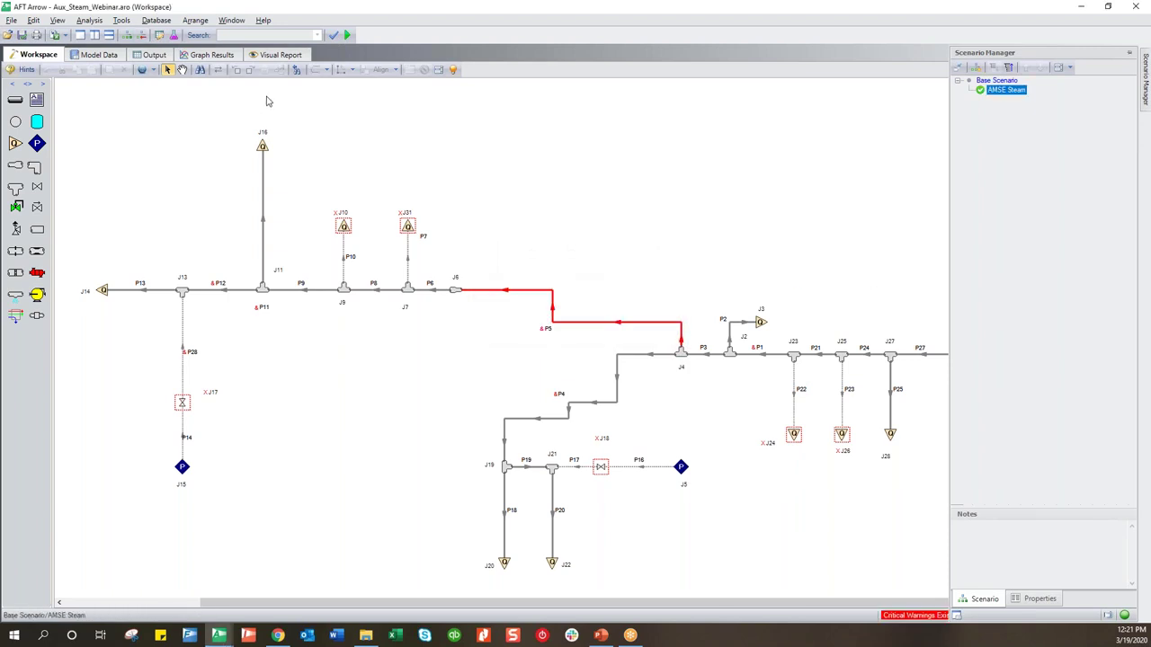
- Change the scenario's fluid from AFT Standard steam to ASME Steam Tables, clearing the results and applying ASME '97 Steam to all junctions
left_click(174, 35)
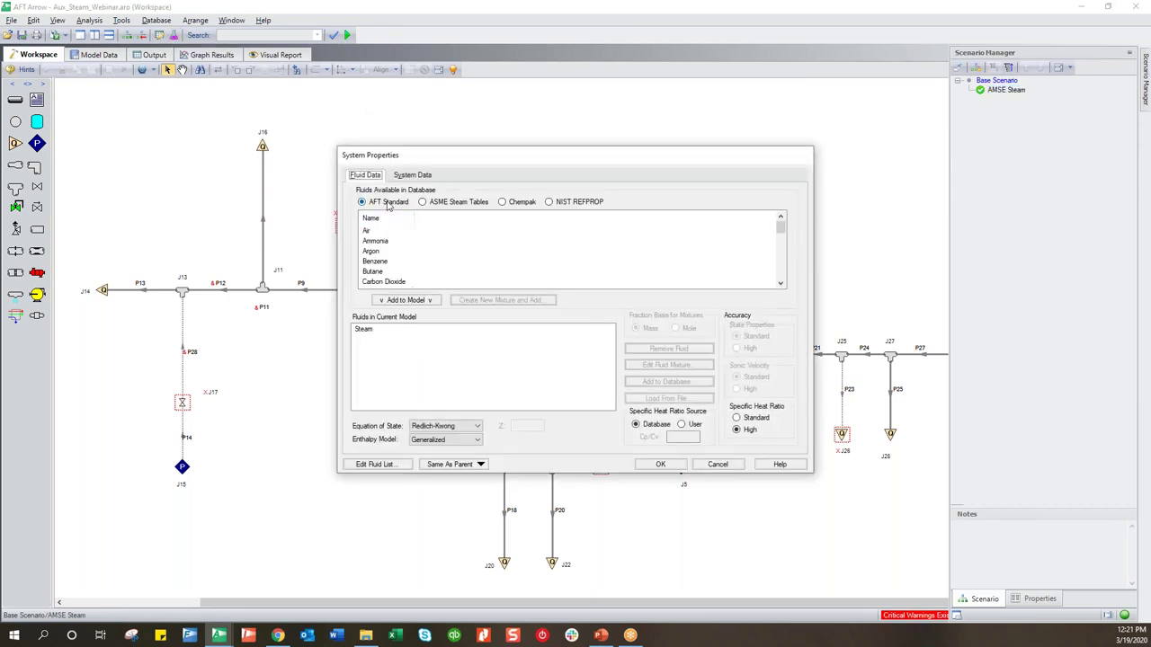
scroll(387, 252, "down", 8)
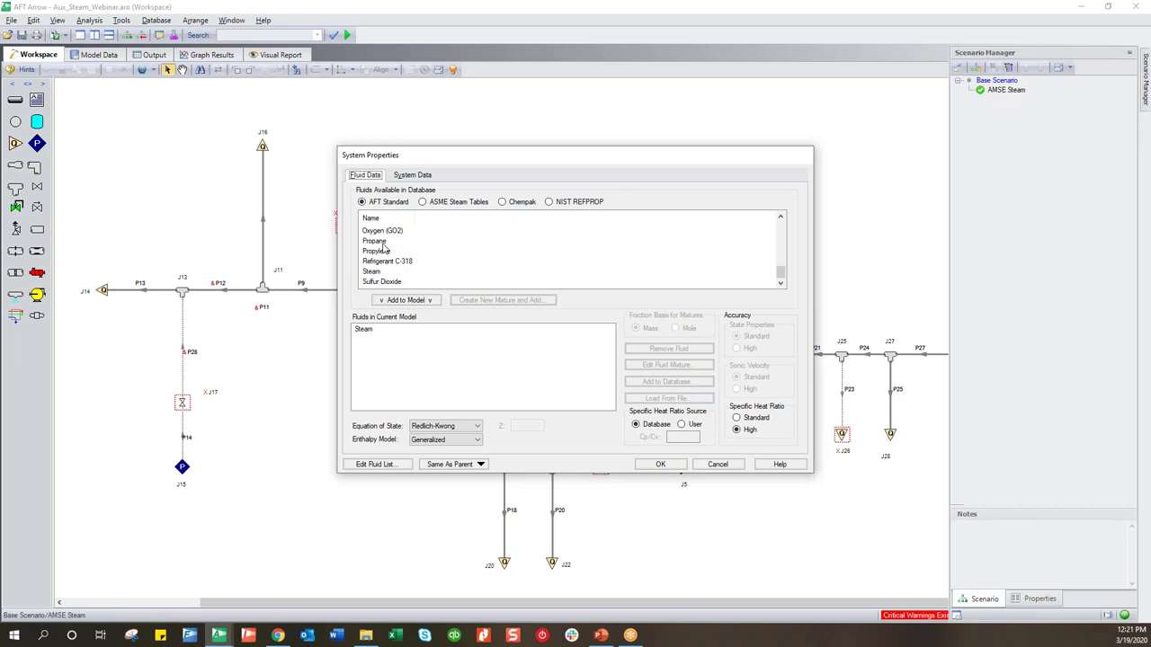
left_click(382, 270)
left_click(386, 331)
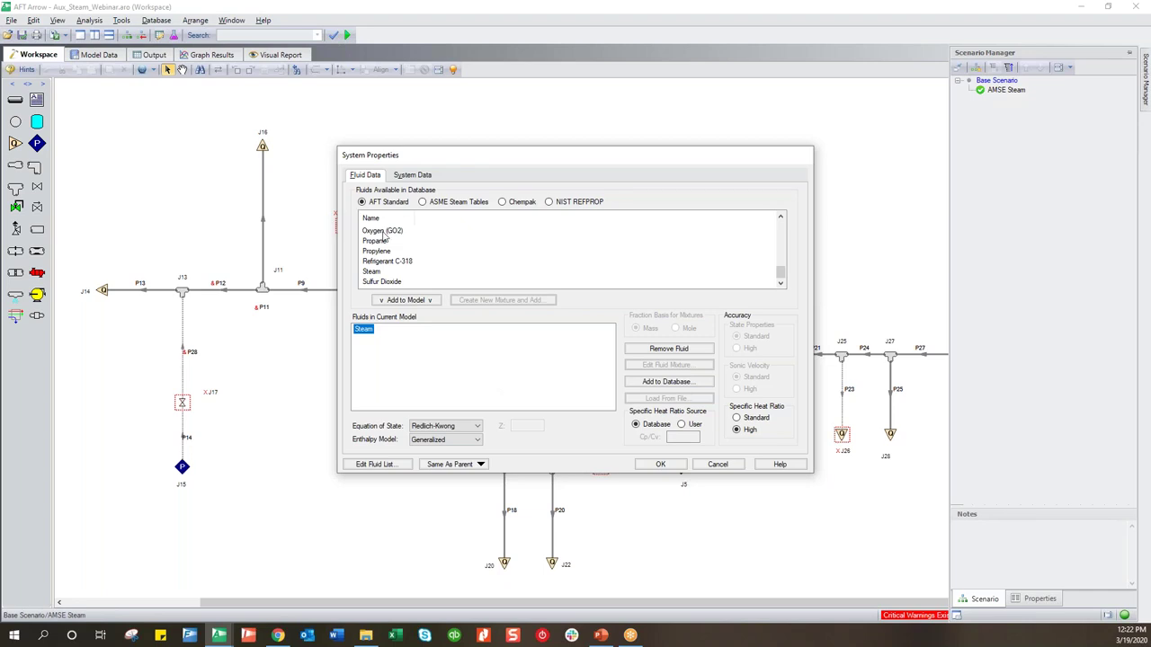
left_click(441, 205)
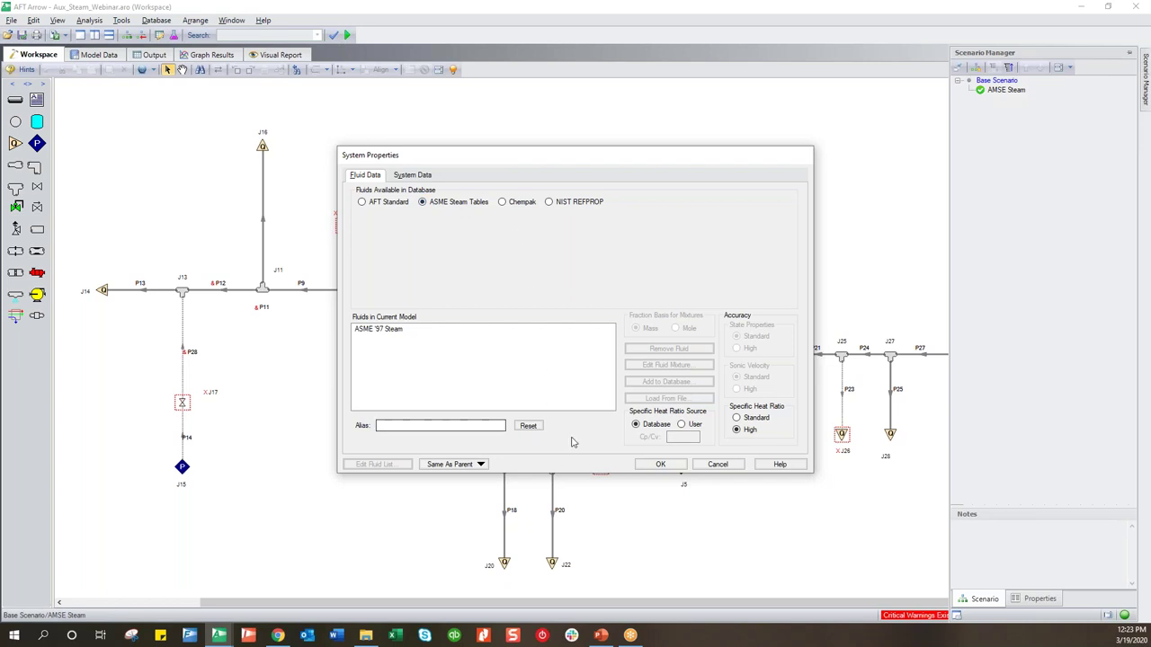
left_click(660, 465)
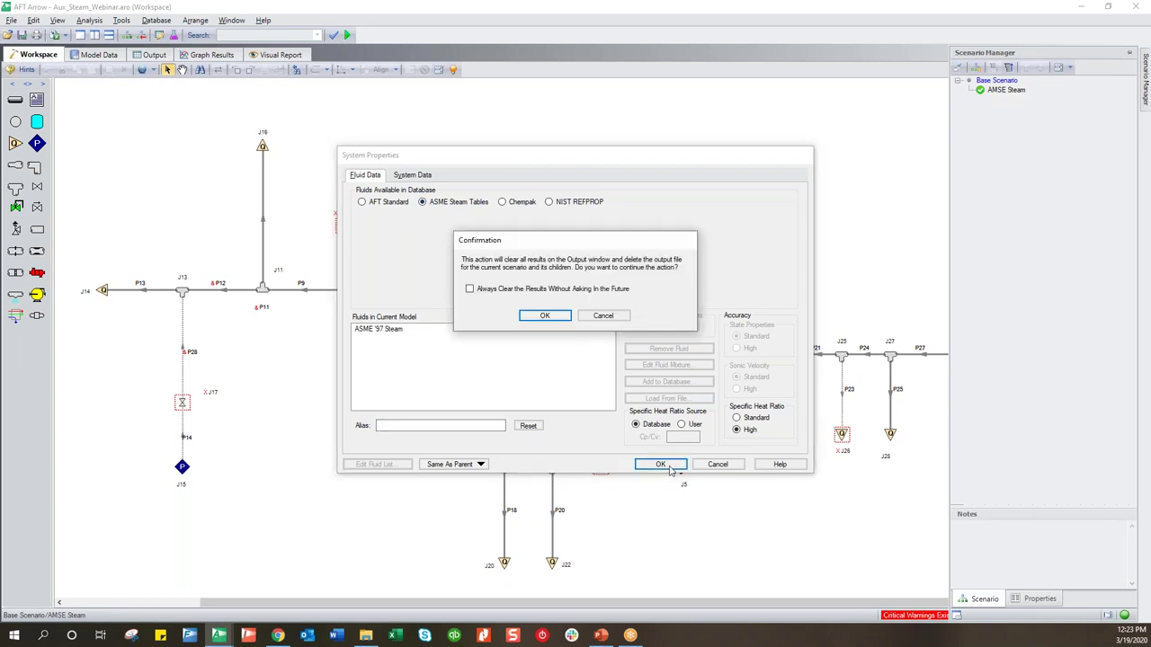
left_click(544, 316)
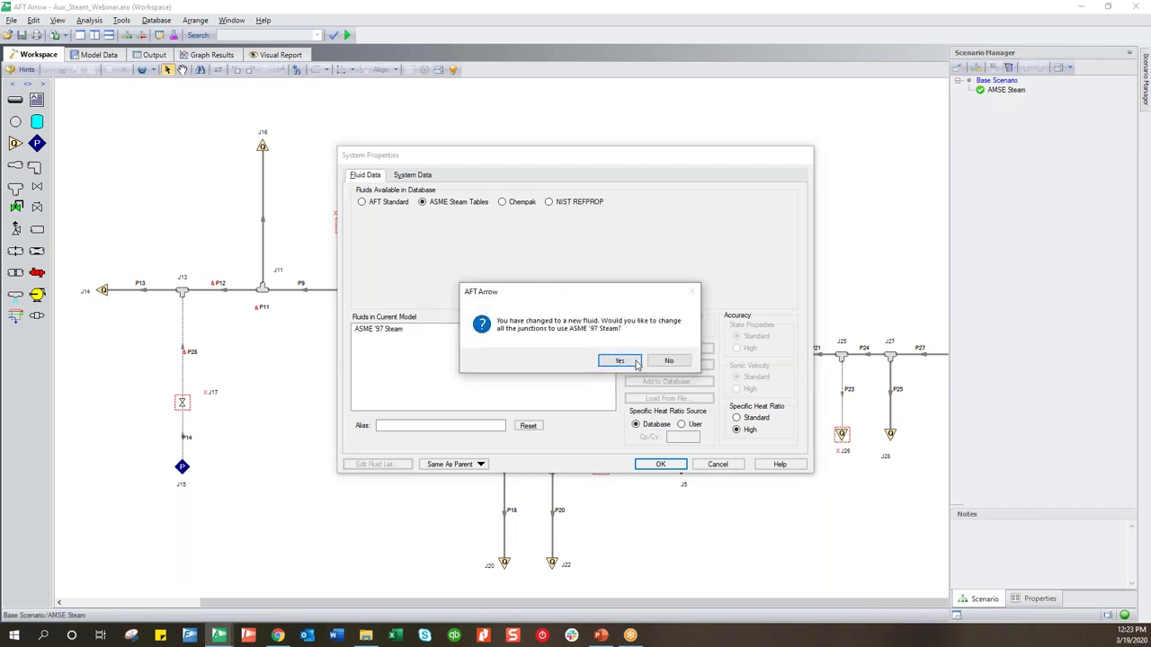
key("Return")
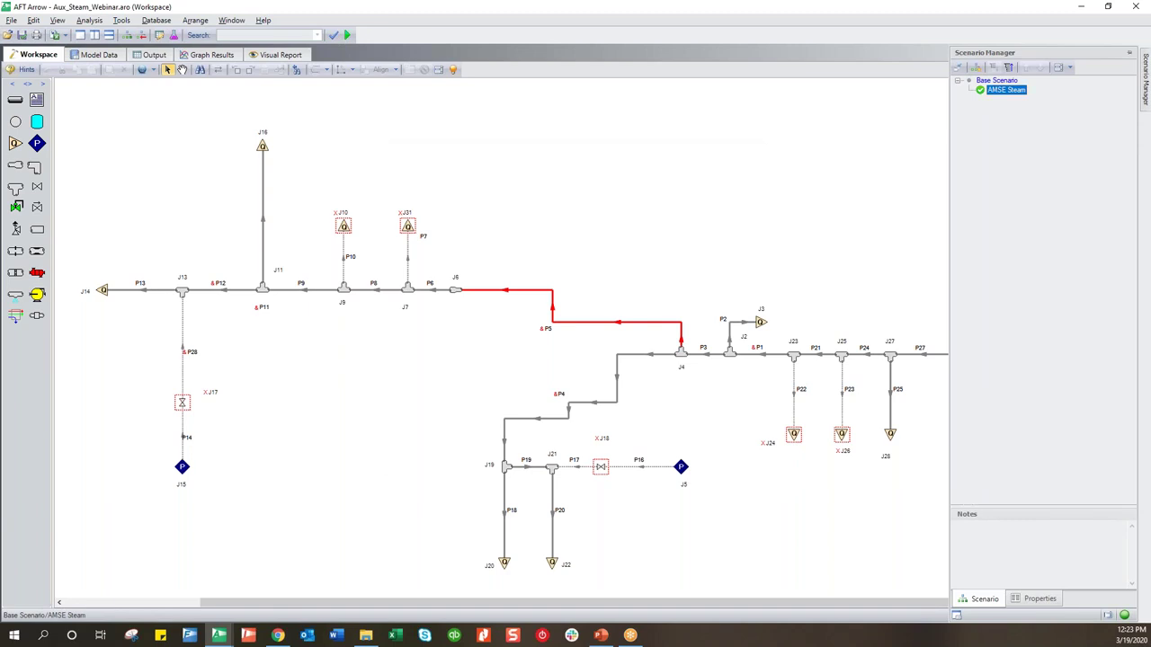
- Run the AMSE Steam scenario and open its output
key("ctrl+r")
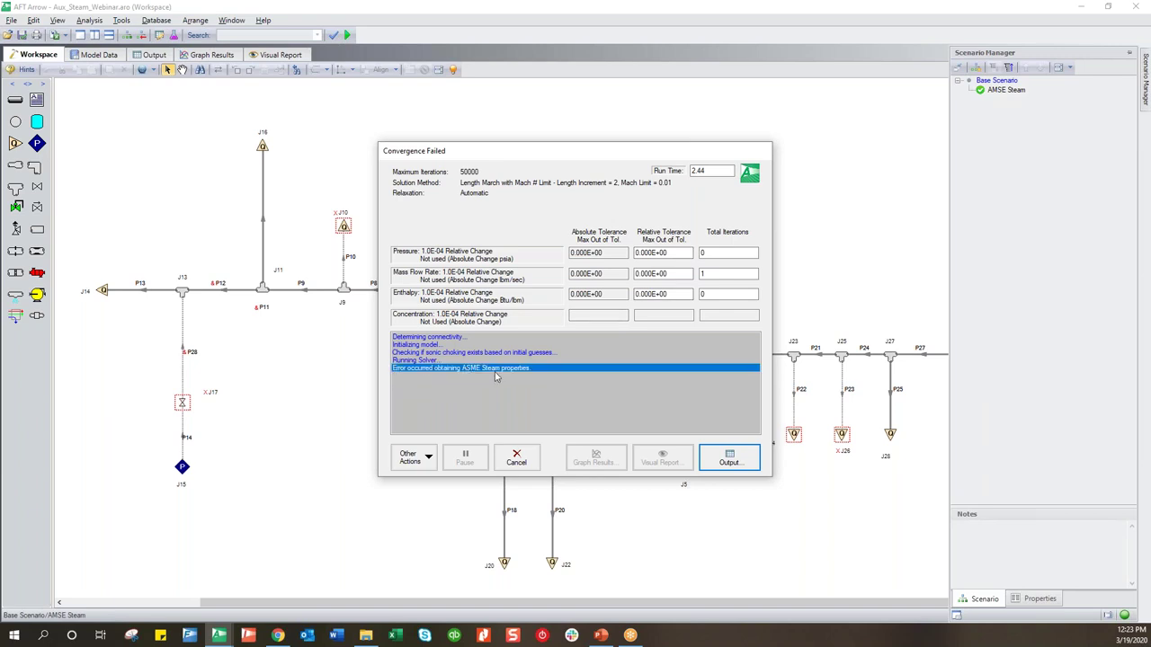
left_click(729, 458)
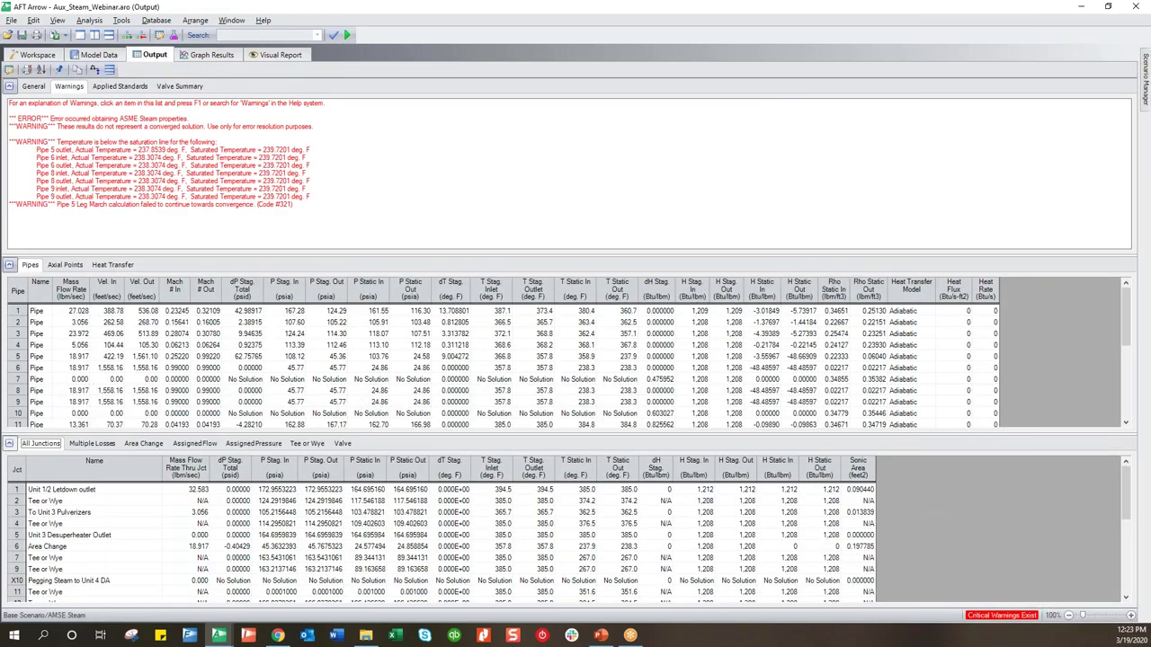
left_click(687, 221)
- Examine the AMSE Steam scenario's pipe results, including the outlet Mach number of pipe 6, alongside its warnings
left_click(40, 56)
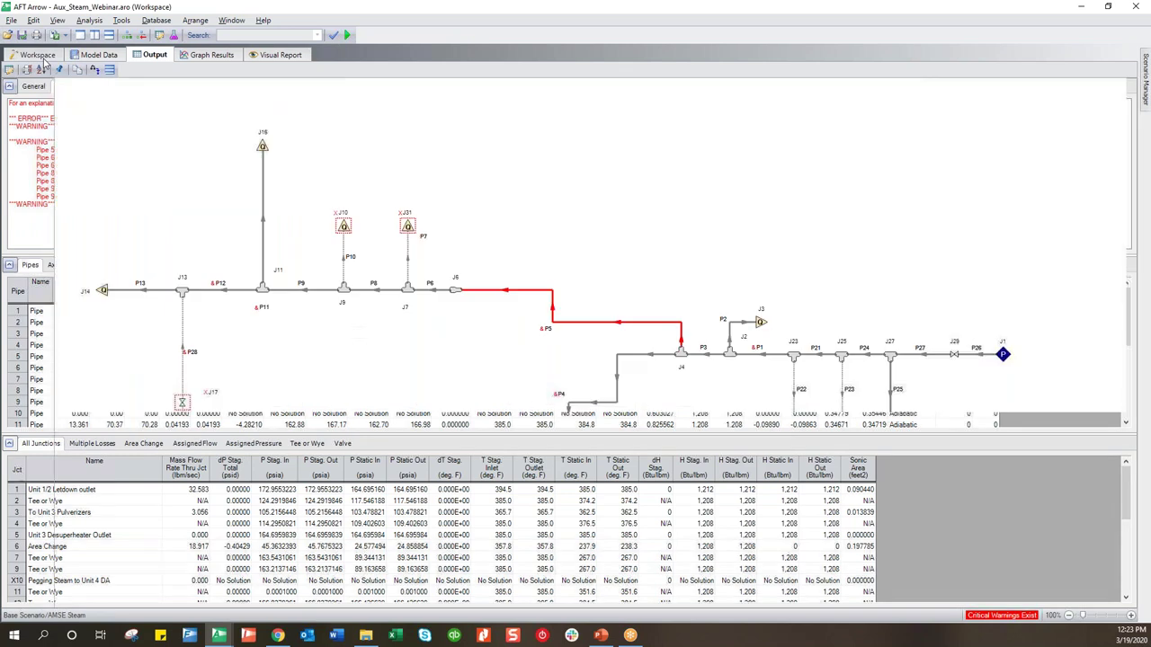
left_click(184, 54)
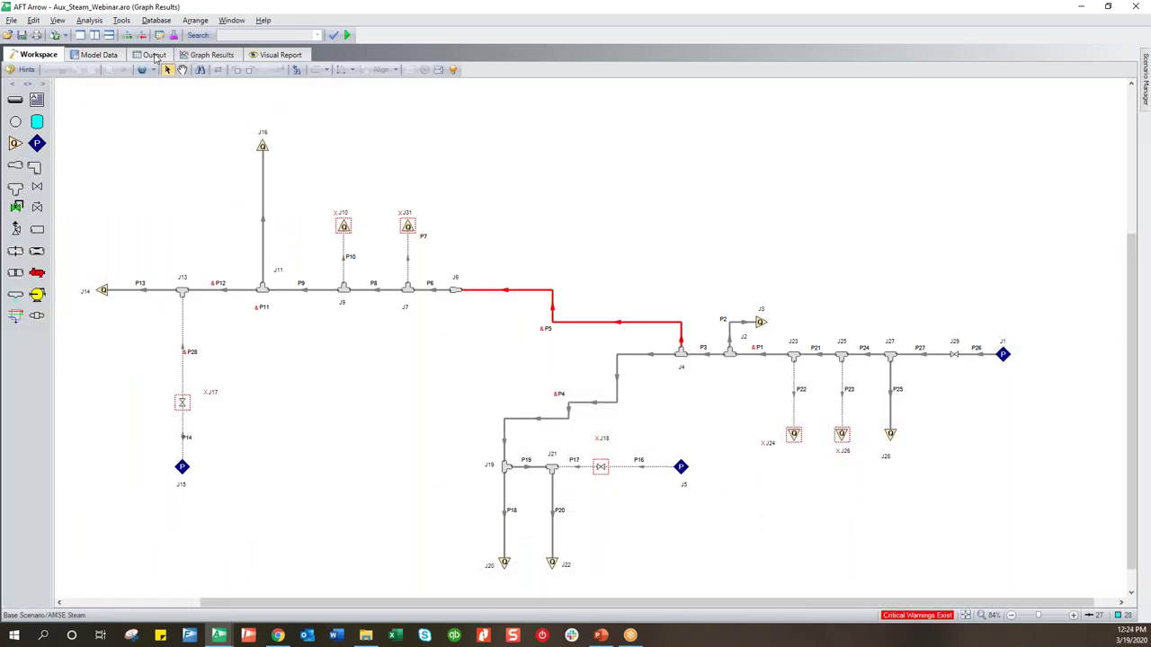
left_click(154, 55)
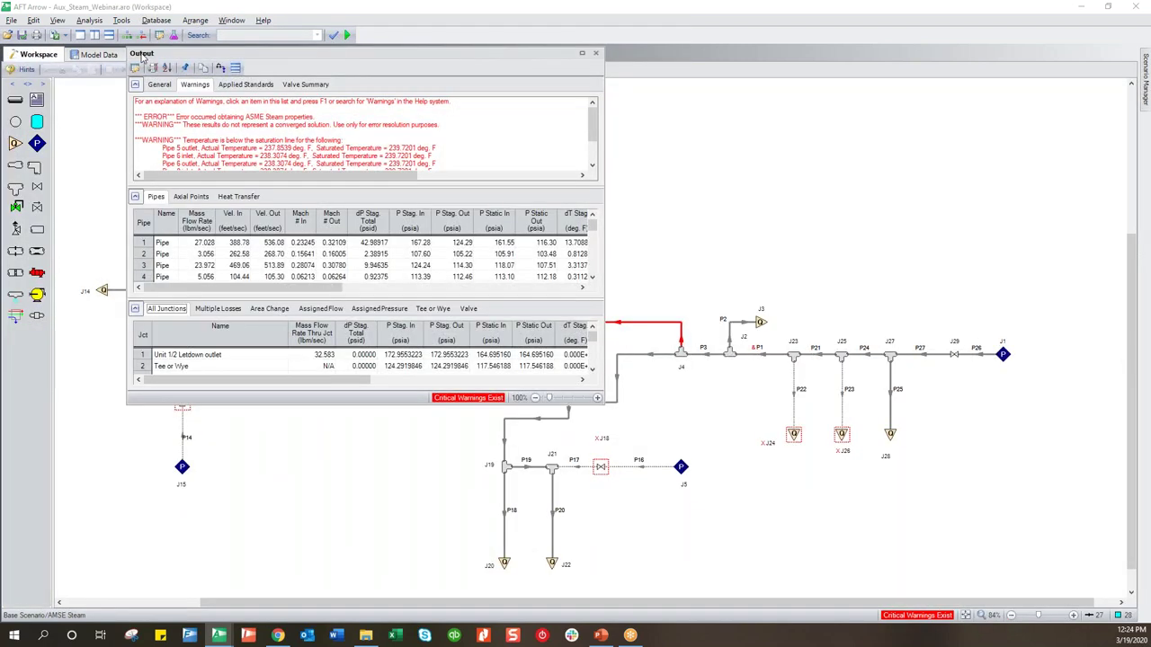
left_click_drag(148, 56, 144, 55)
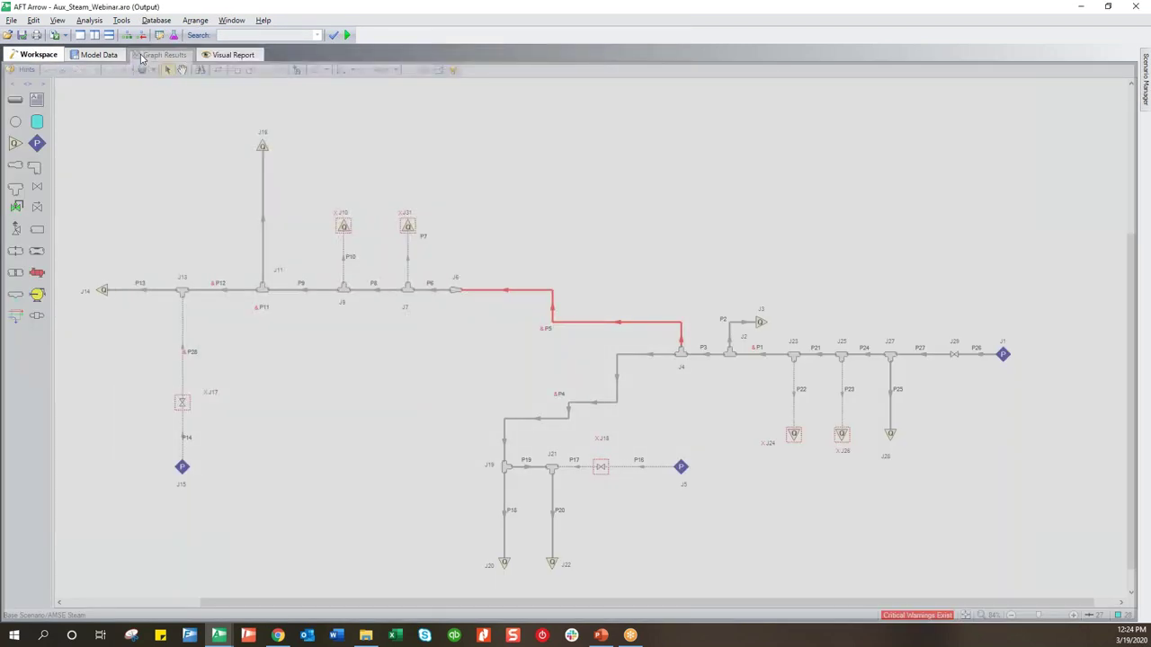
left_click(206, 368)
scroll(207, 368, "down", 1)
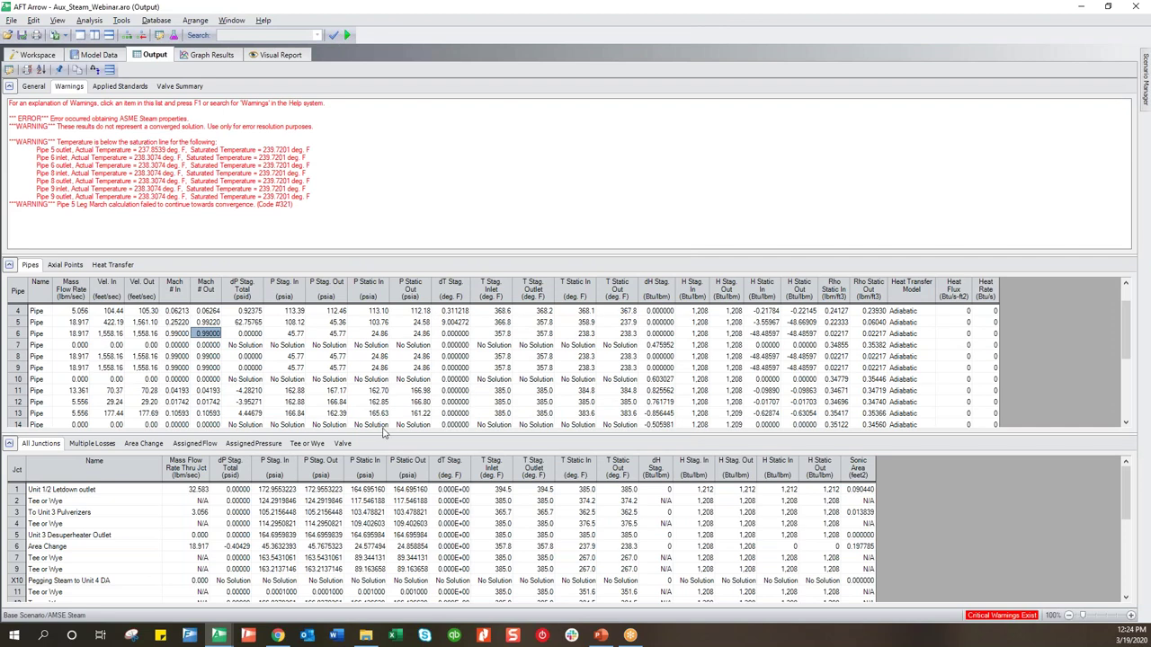
scroll(410, 418, "down", 1)
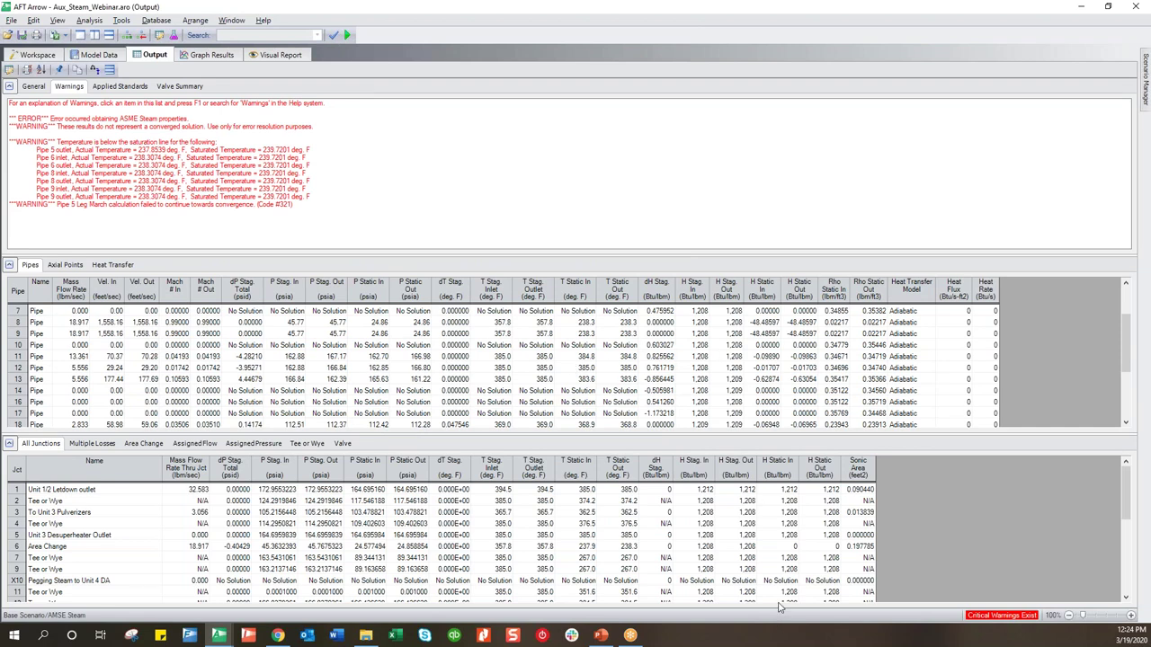
- Examine the AMSE Steam scenario's junction results and the saturation-temperature warnings for the outlet of pipe 5 and both ends of pipe 6
scroll(771, 549, "down", 6)
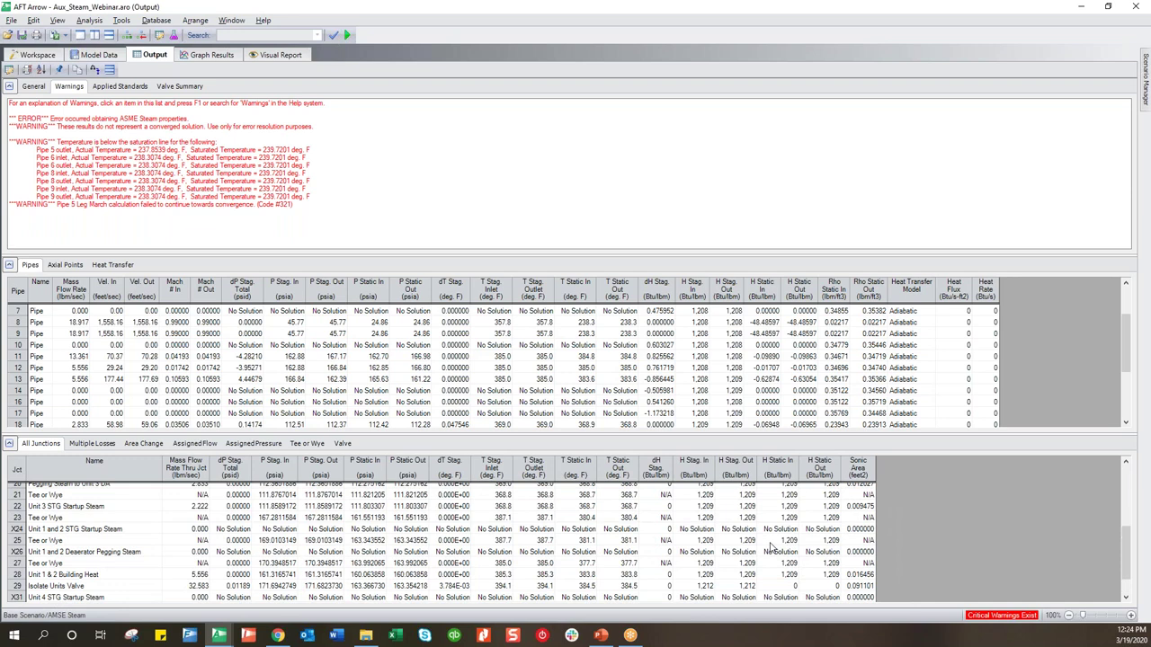
scroll(770, 548, "up", 6)
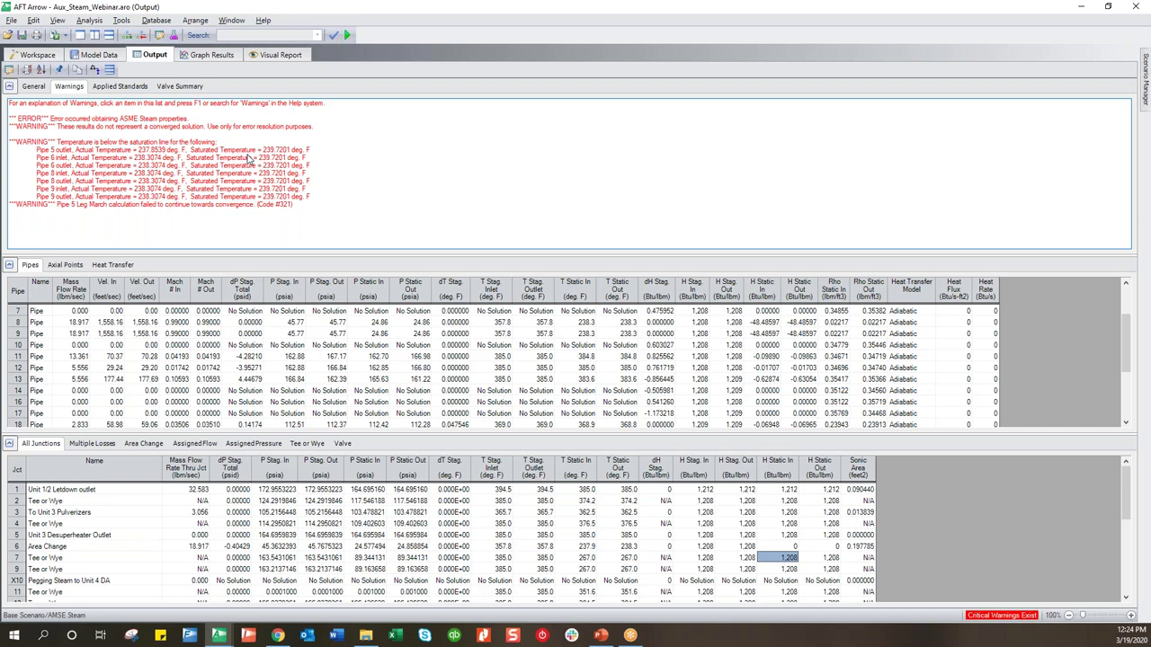
left_click_drag(240, 151, 288, 167)
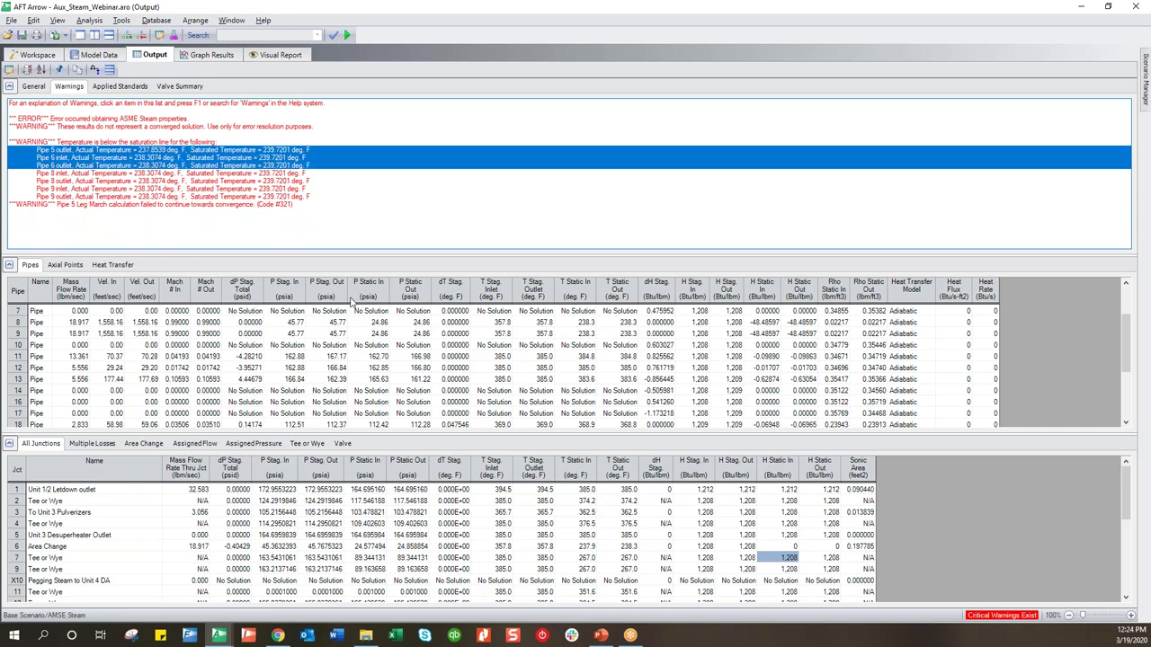
left_click(346, 167)
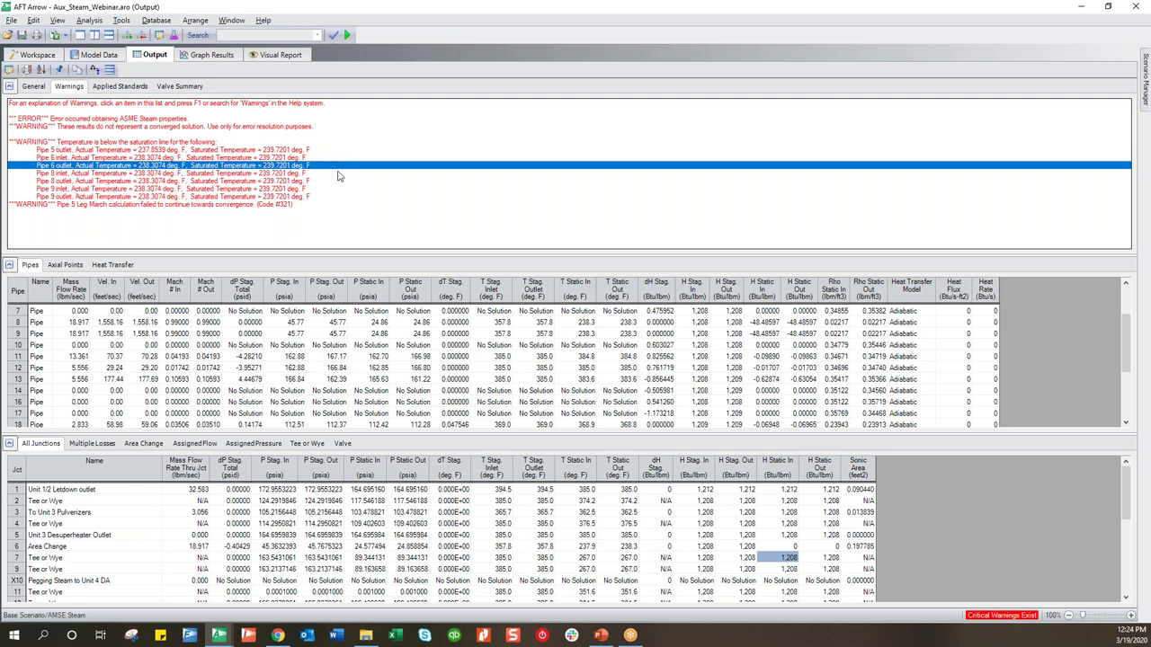
- Load the Base Scenario and create a child scenario under it named 10" Pipe
left_click(38, 55)
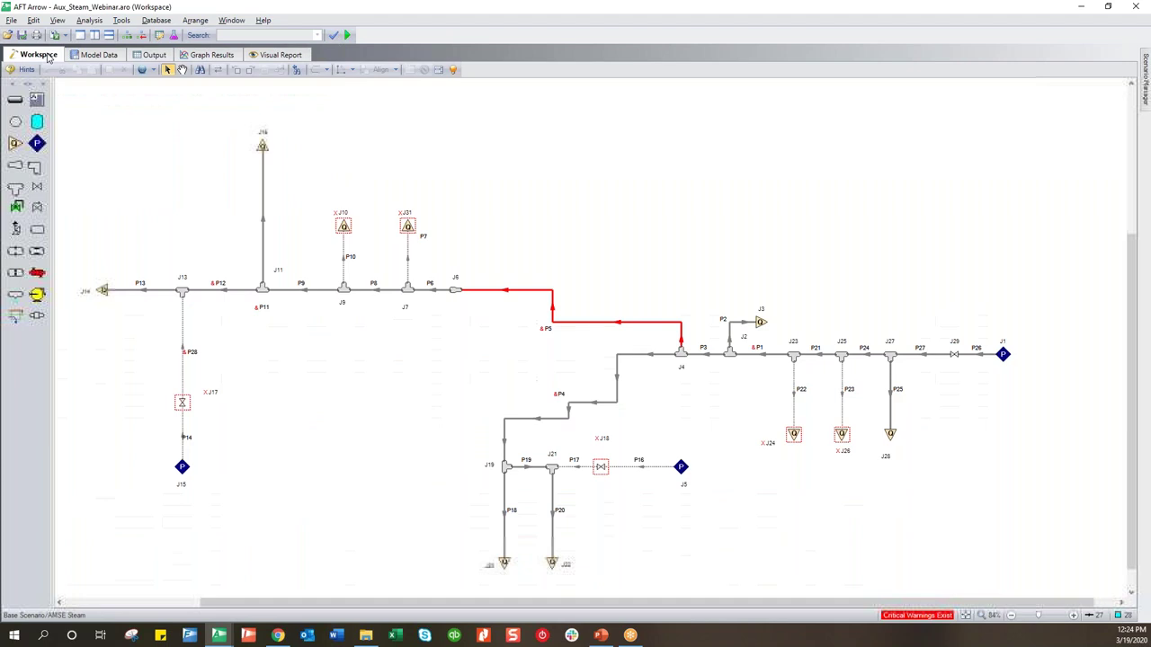
mouse_move(1145, 90)
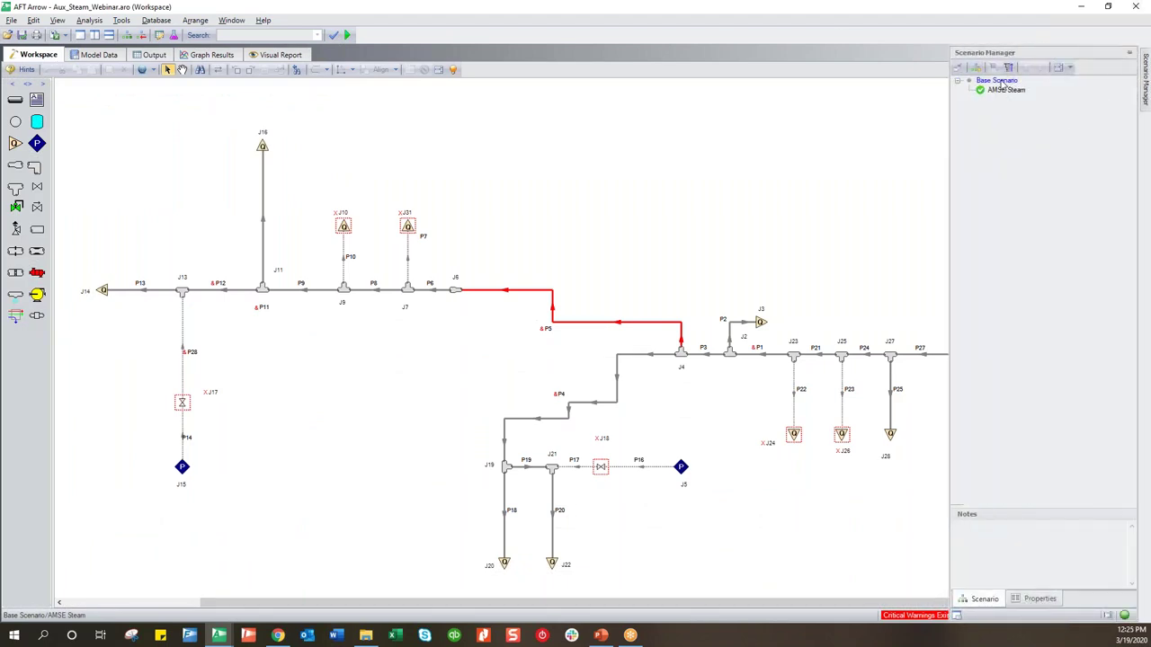
double_click(1000, 81)
mouse_move(1146, 135)
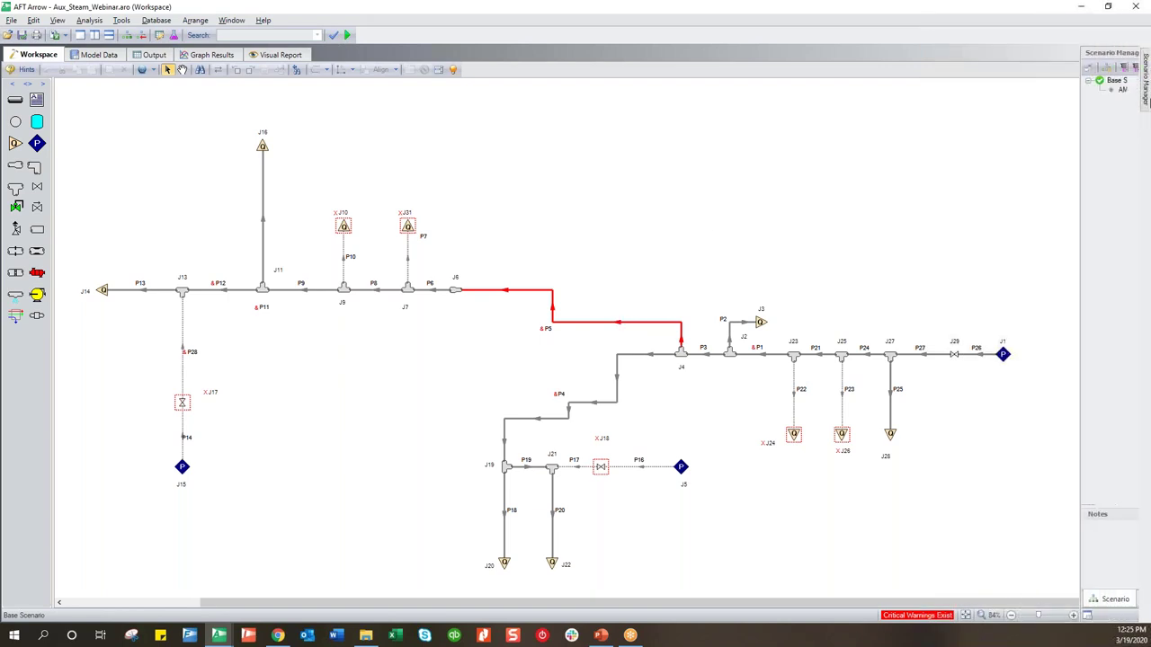
right_click(1004, 81)
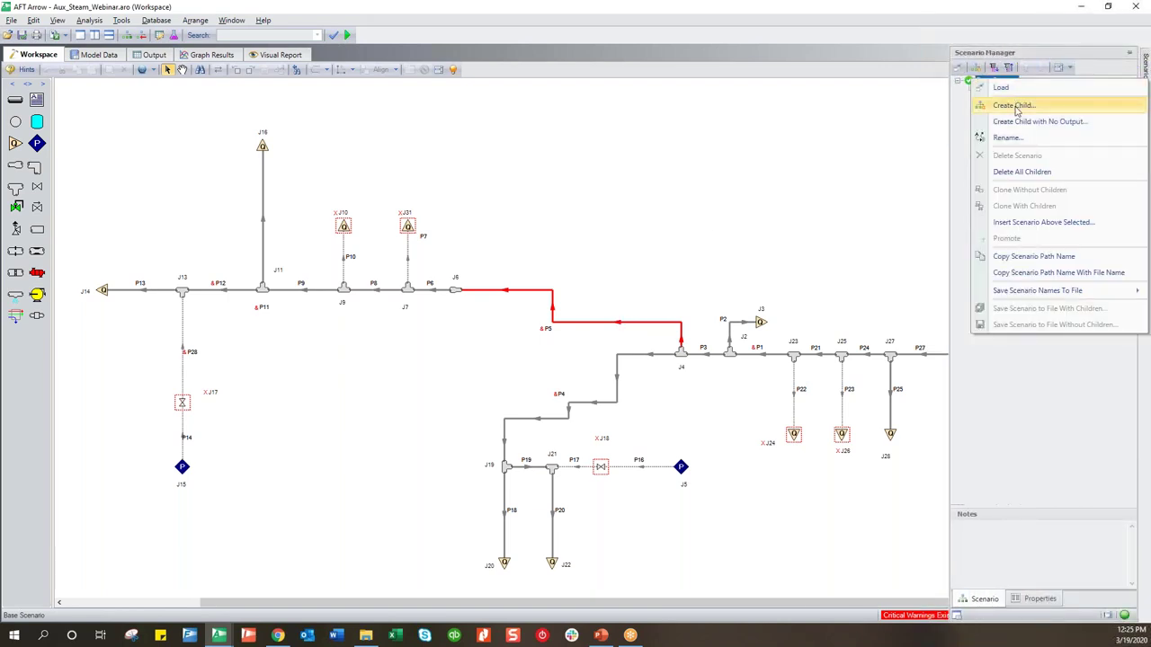
left_click(1016, 109)
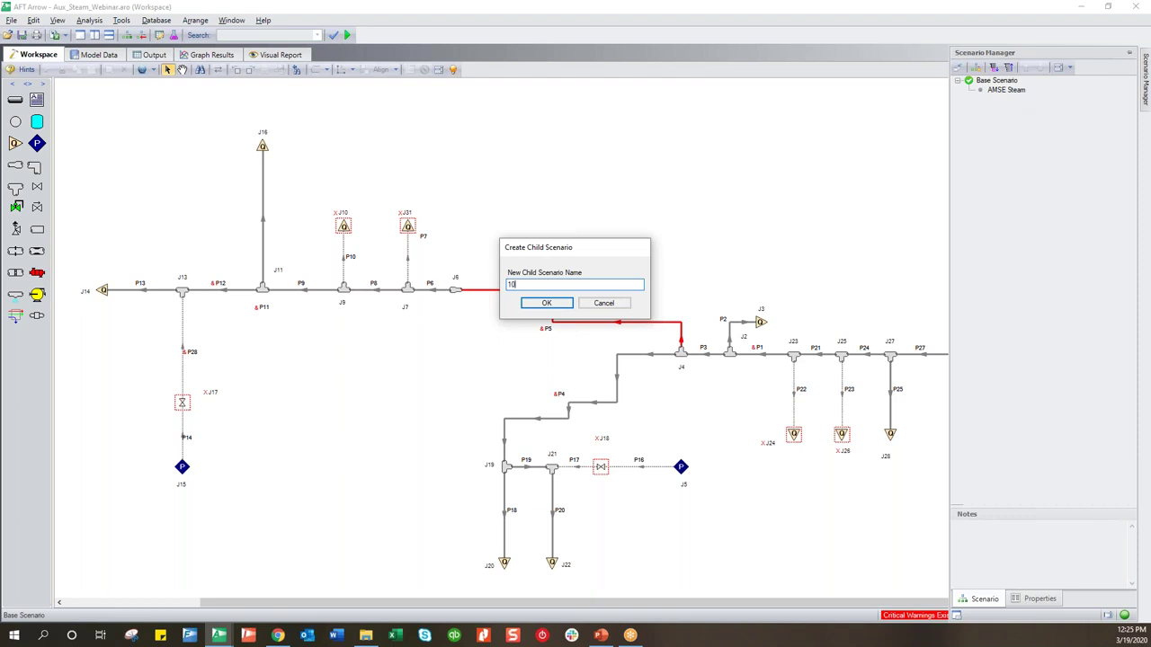
type("10\" Pipe")
key("Return")
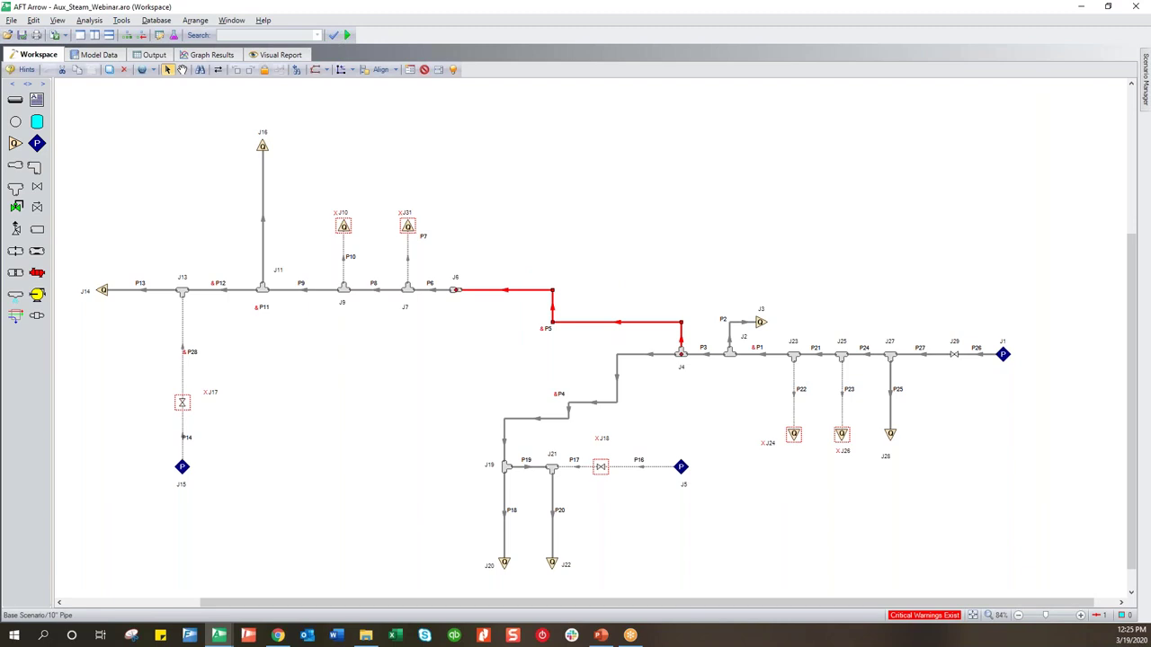
- Resize pipe 5 to 10 inch, schedule 40
key("Return")
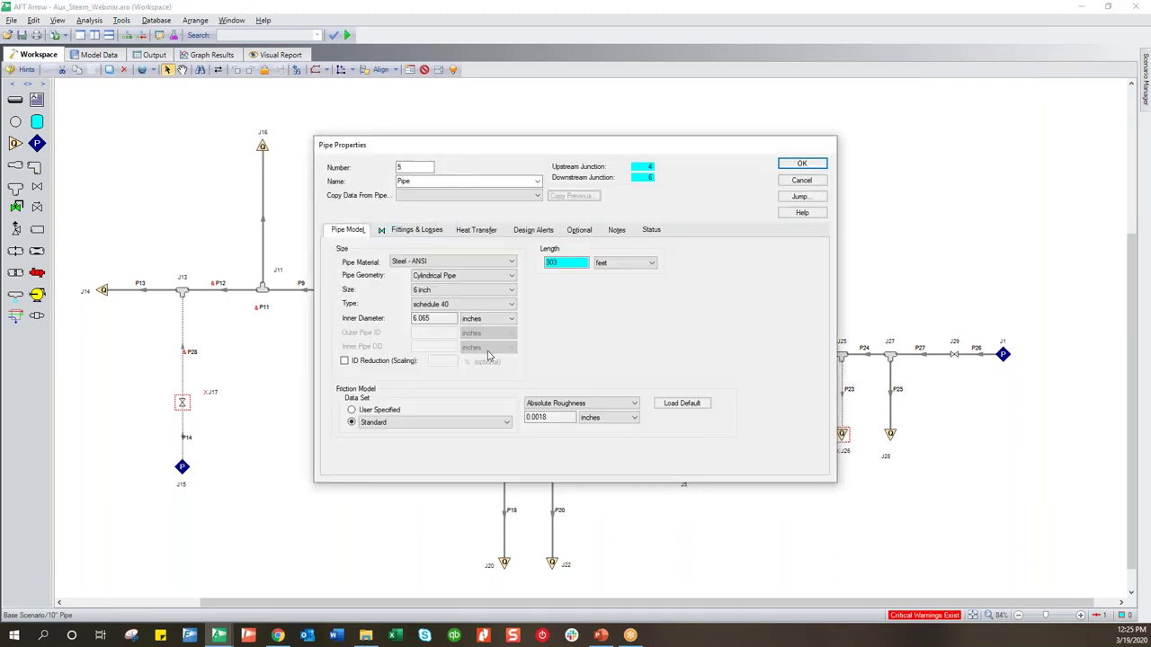
left_click(468, 289)
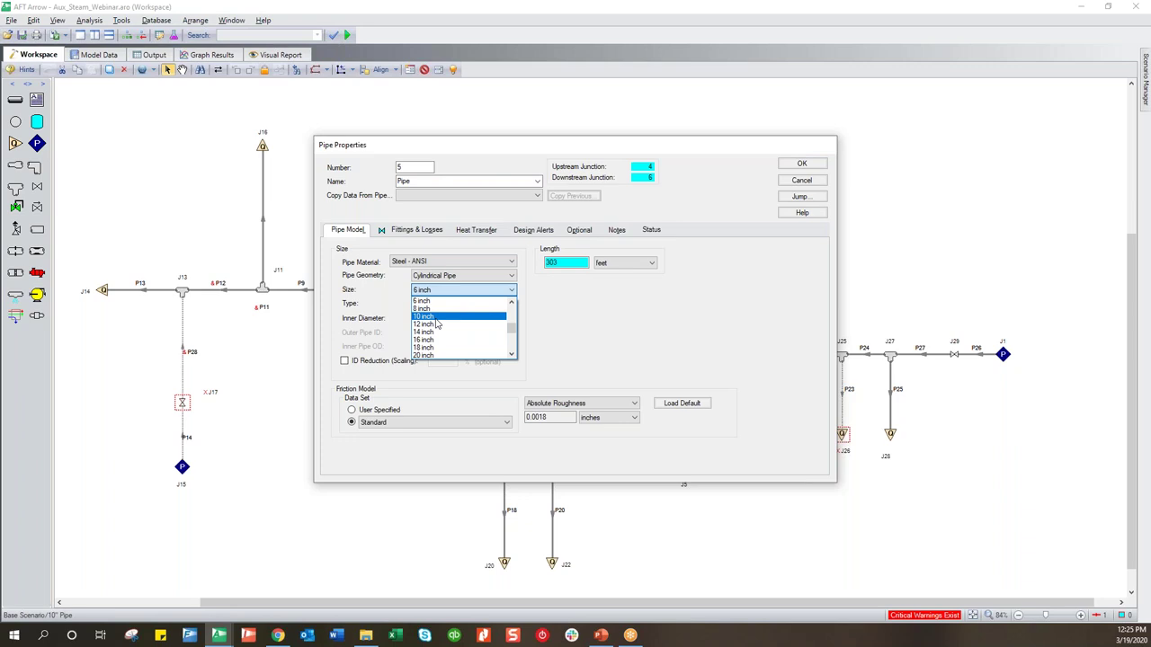
left_click(438, 320)
left_click(456, 306)
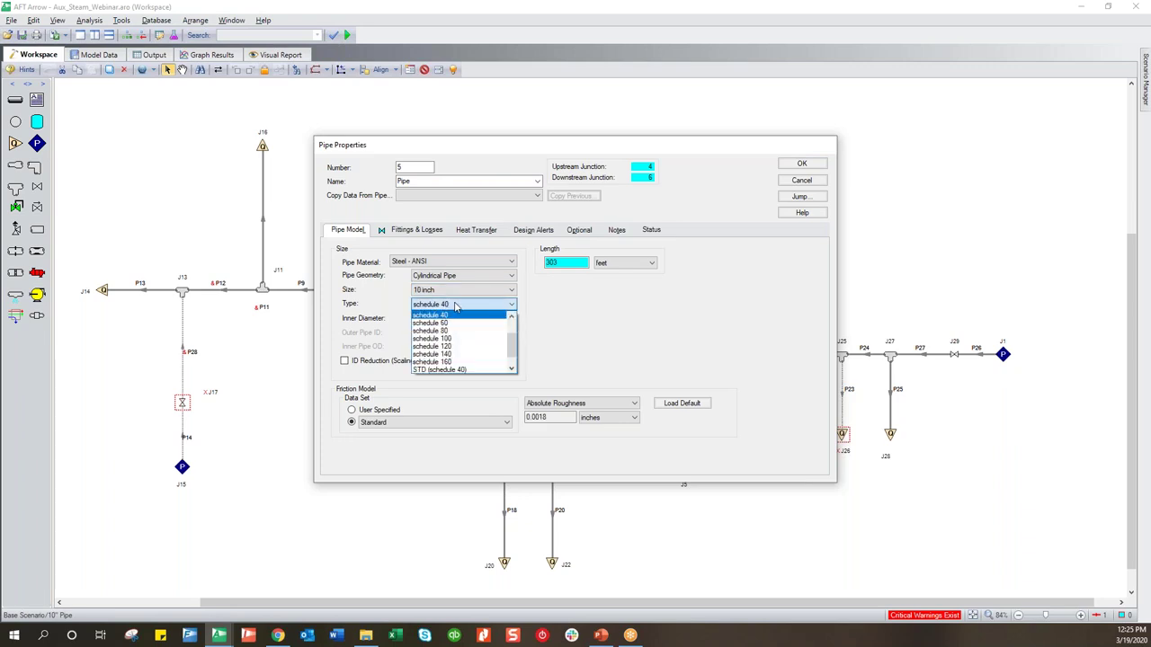
left_click(564, 315)
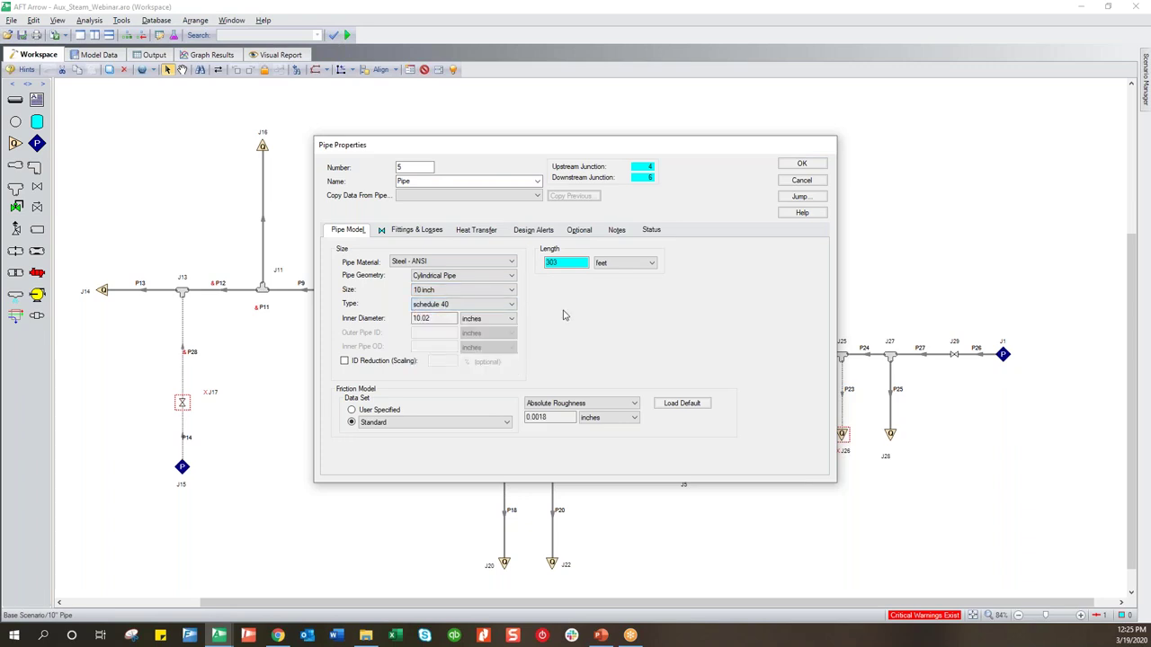
left_click(801, 166)
left_click(544, 314)
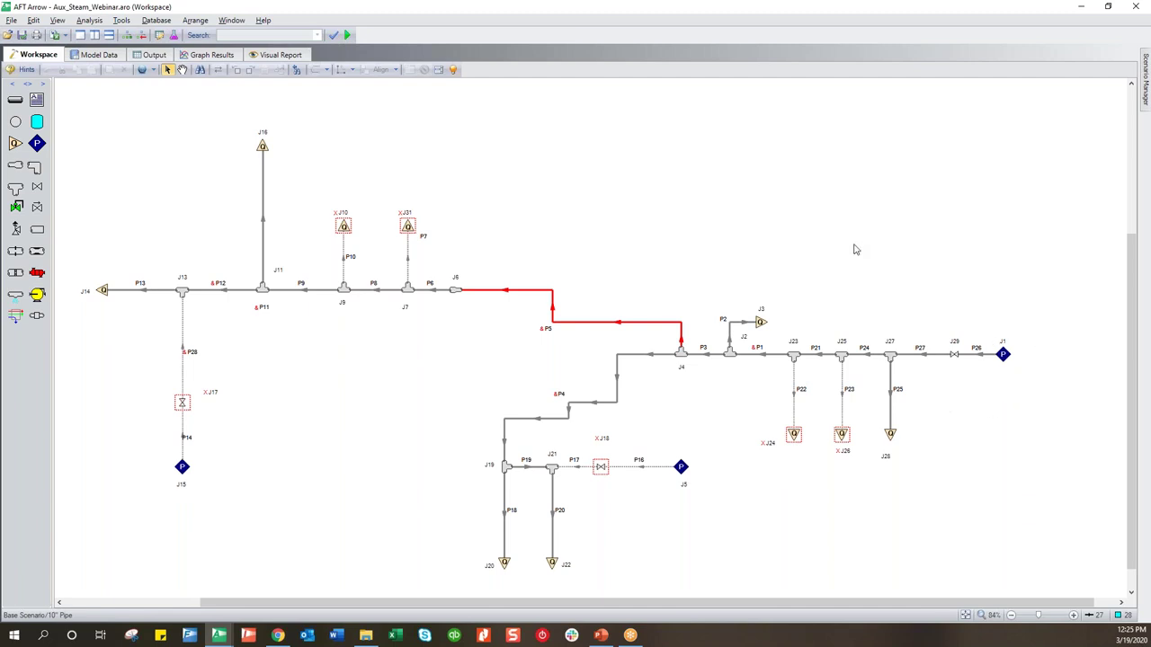
- Run the 10" Pipe scenario and open its output
key("ctrl+r")
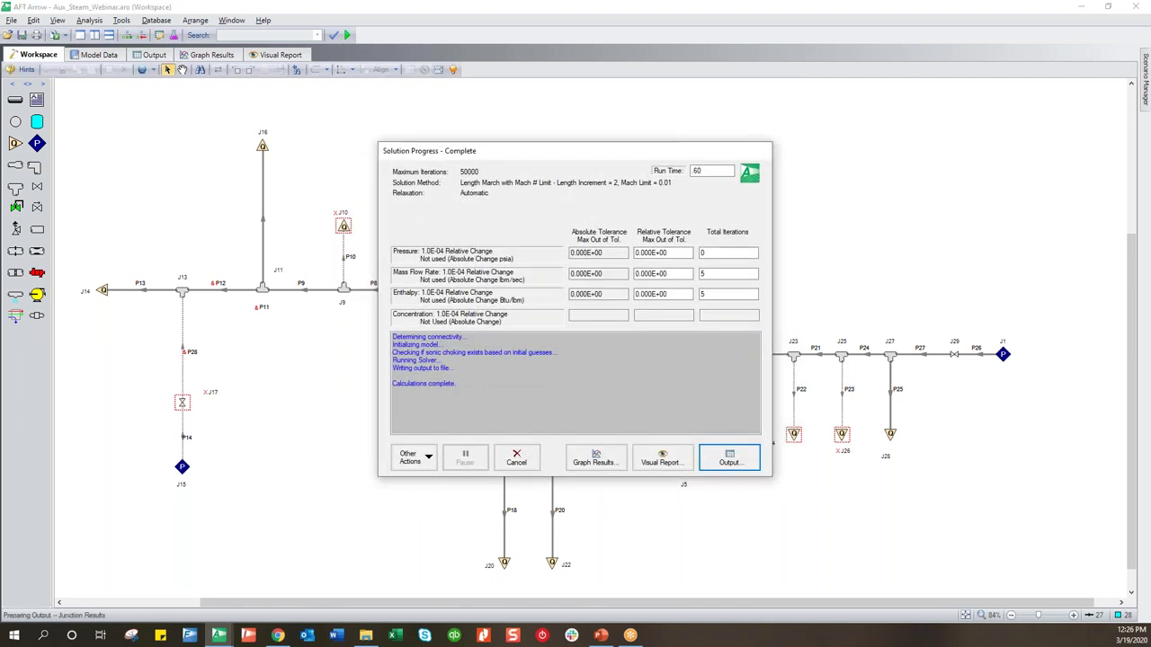
left_click(729, 458)
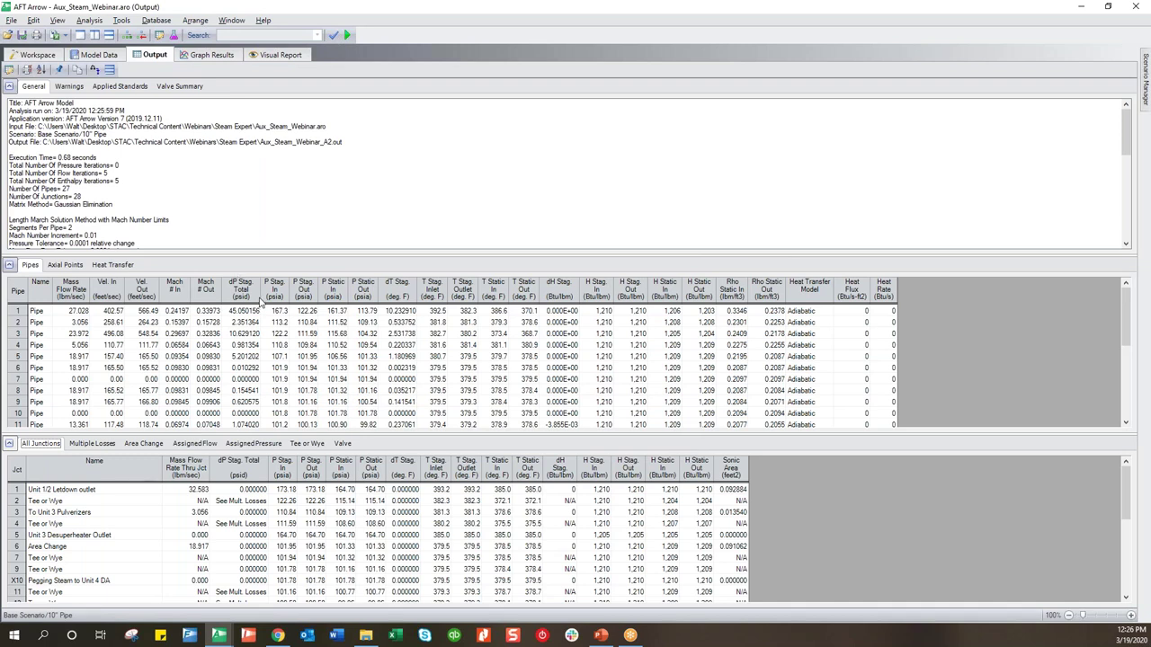
- Return to the workspace and load the Base Scenario
left_click(38, 55)
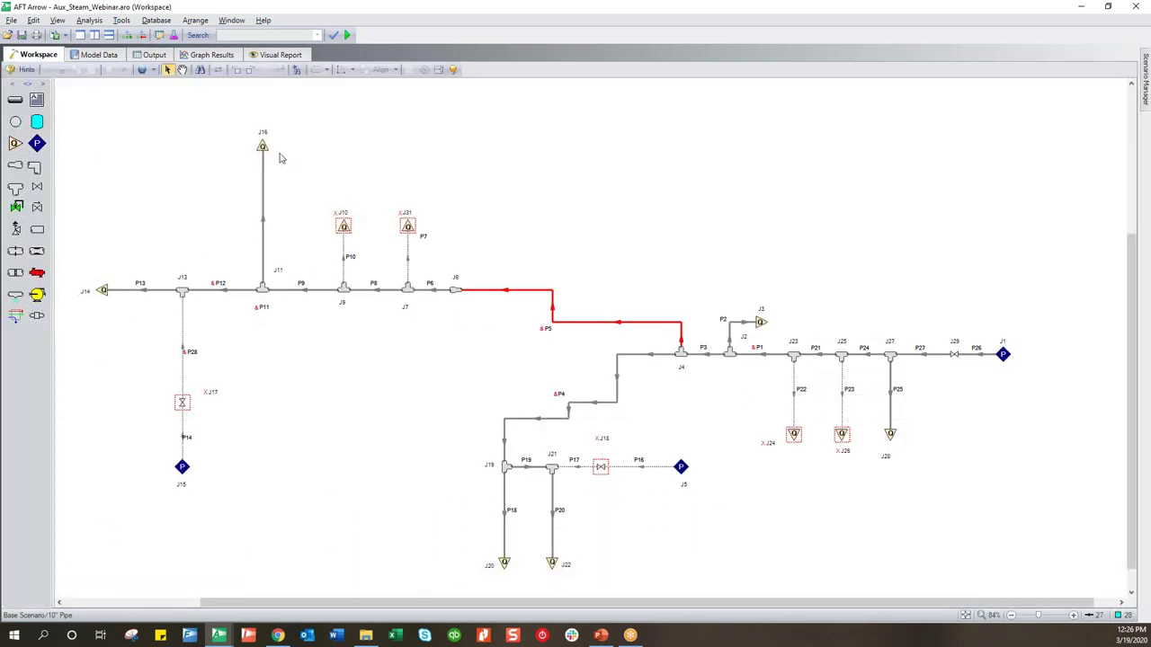
mouse_move(262, 146)
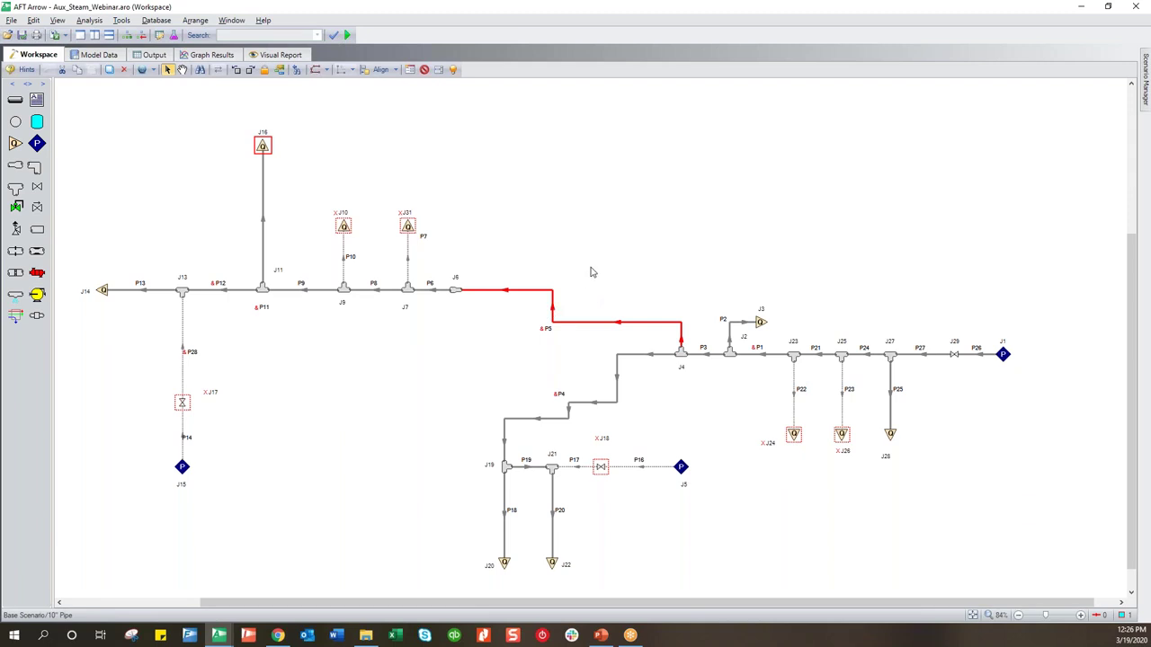
left_click(980, 114)
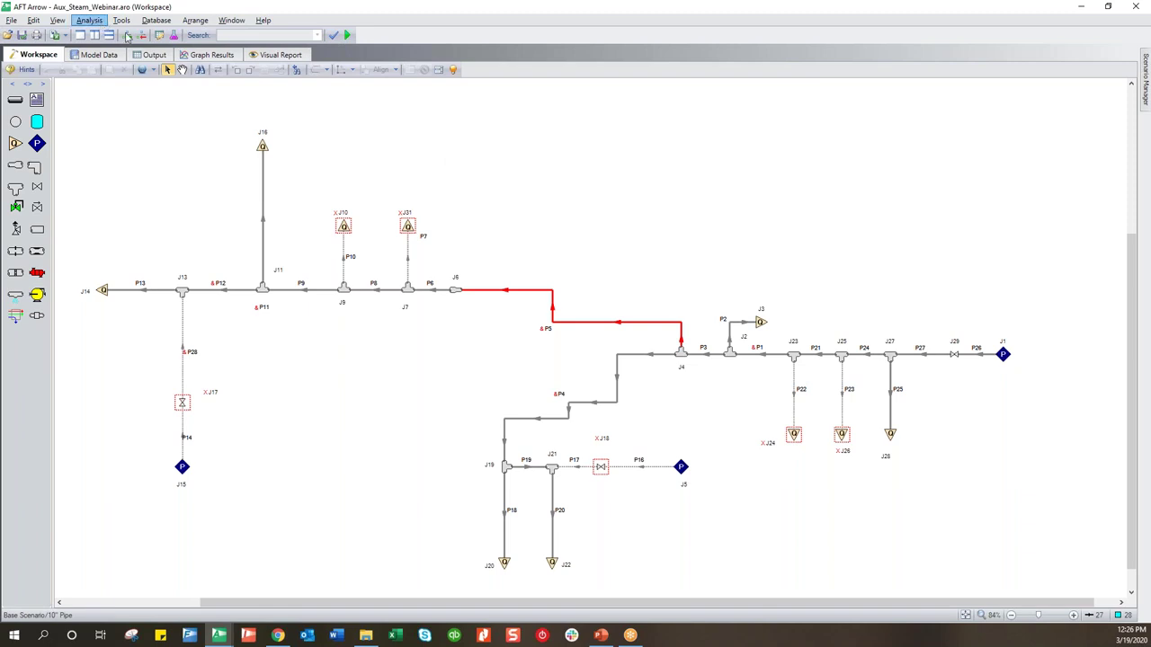
left_click(1145, 81)
double_click(996, 80)
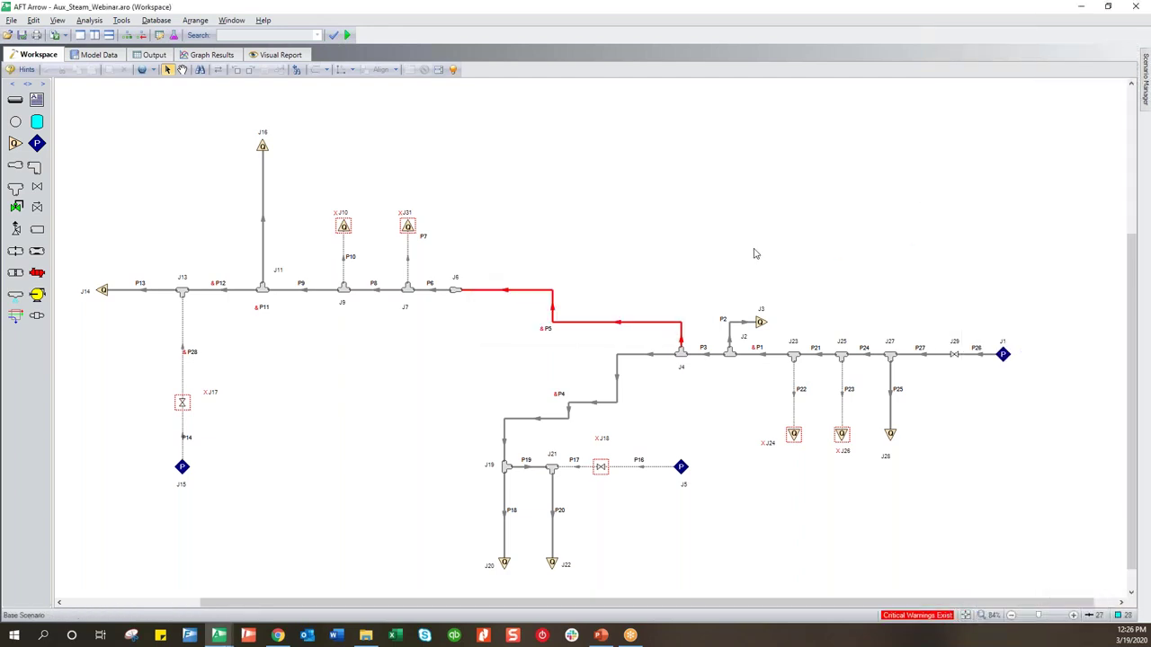
- Create a new design alert for pipes named Max Velocity, with velocity as its parameter
left_click(90, 20)
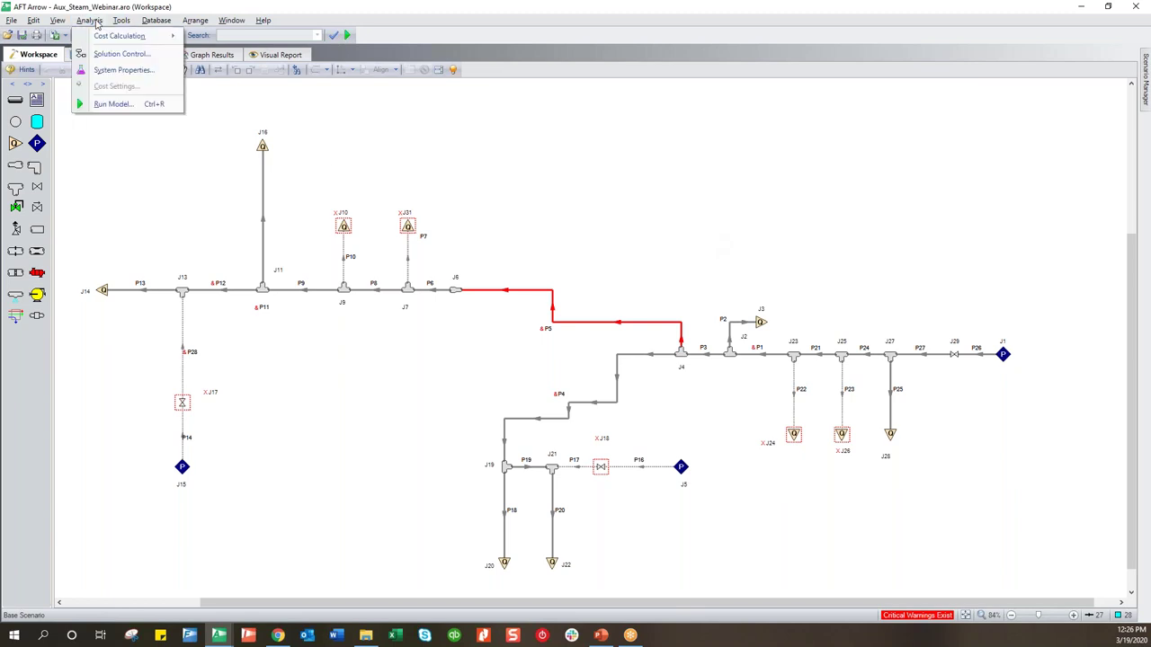
mouse_move(123, 24)
left_click(153, 119)
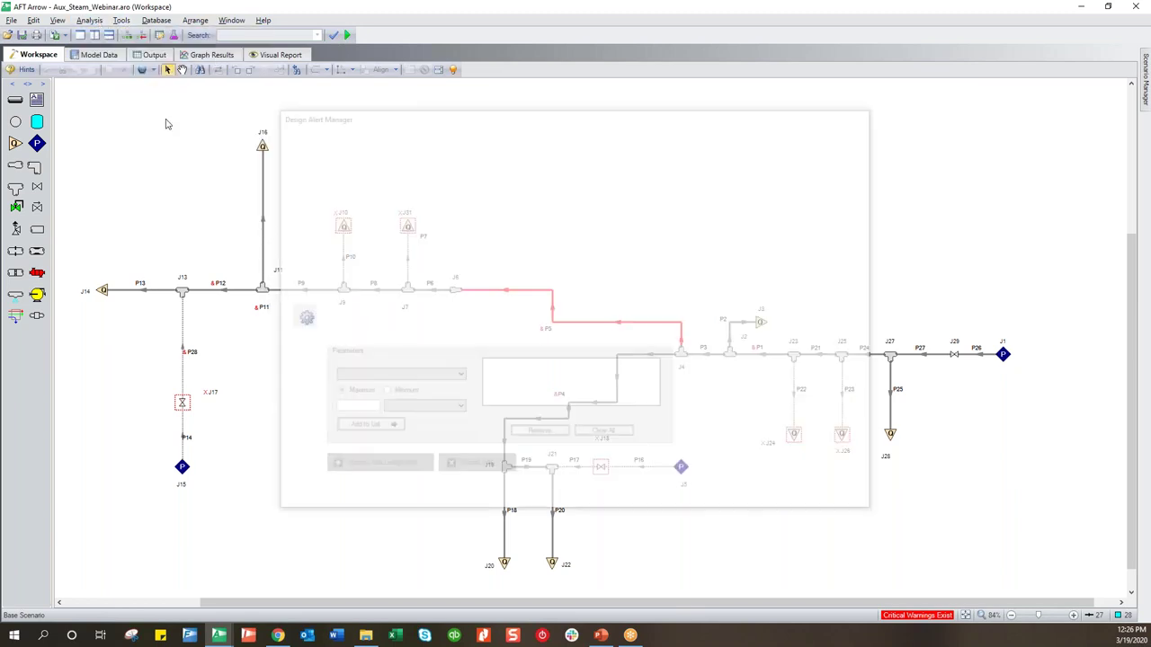
left_click(619, 155)
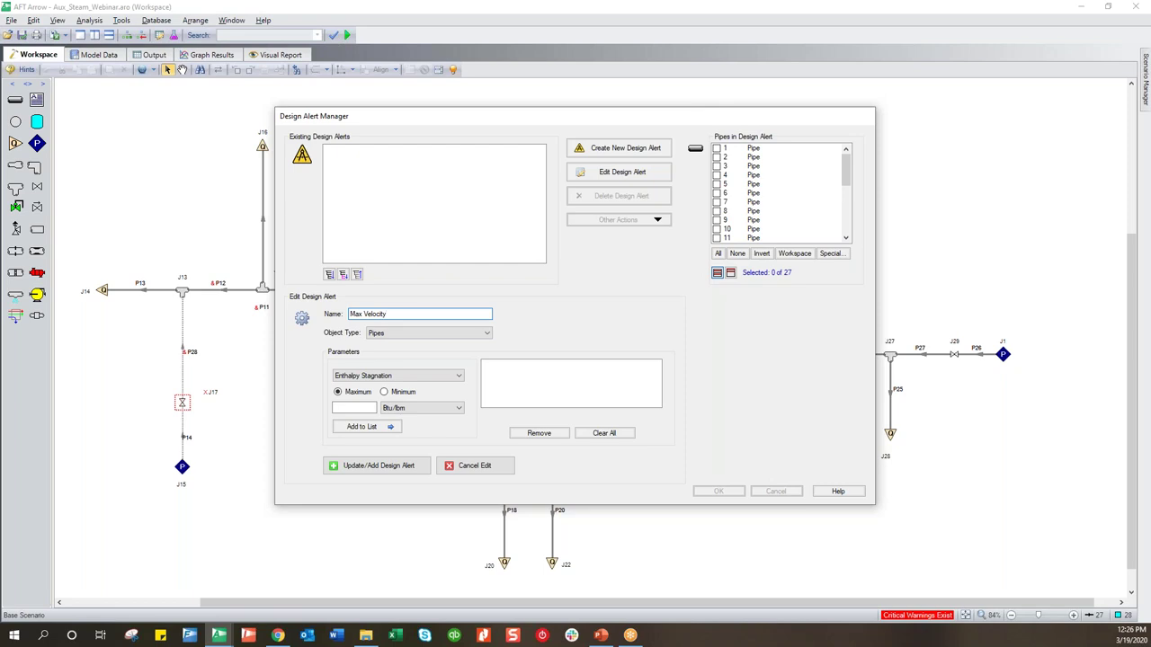
left_click(360, 409)
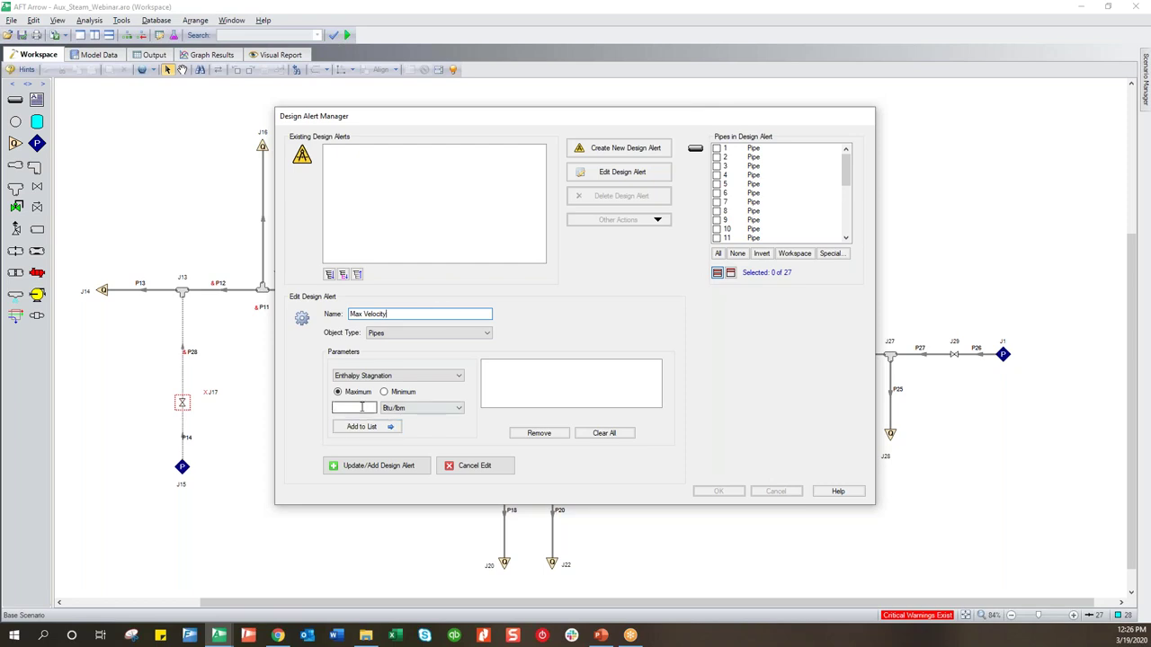
left_click(415, 408)
left_click(360, 406)
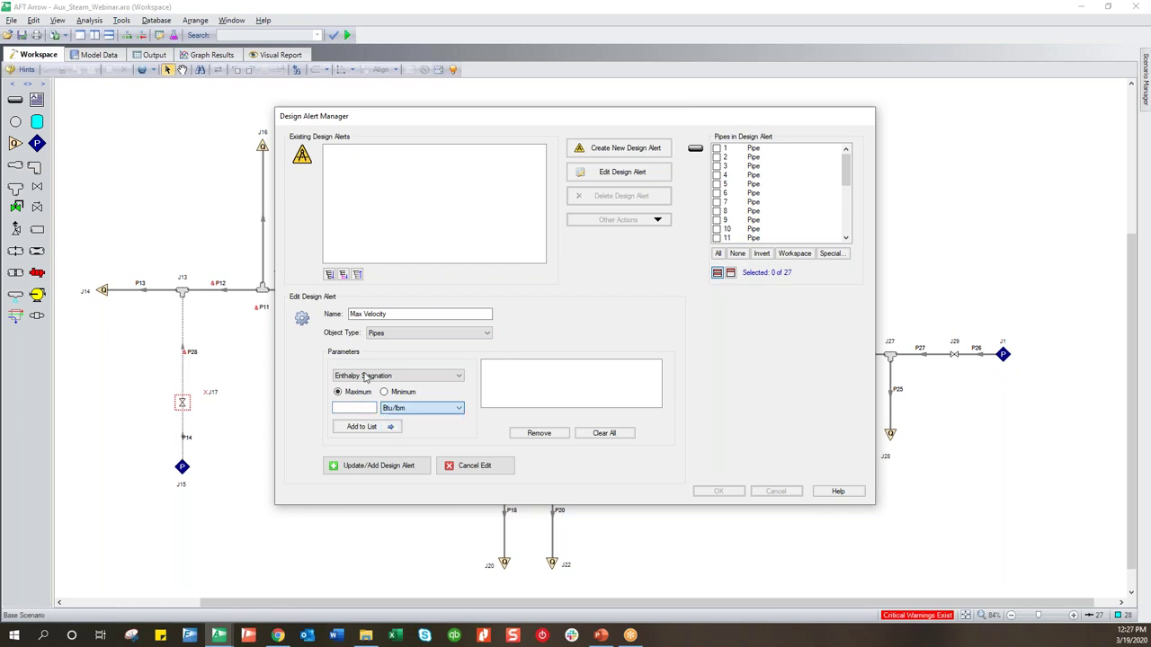
left_click(364, 382)
scroll(377, 418, "down", 3)
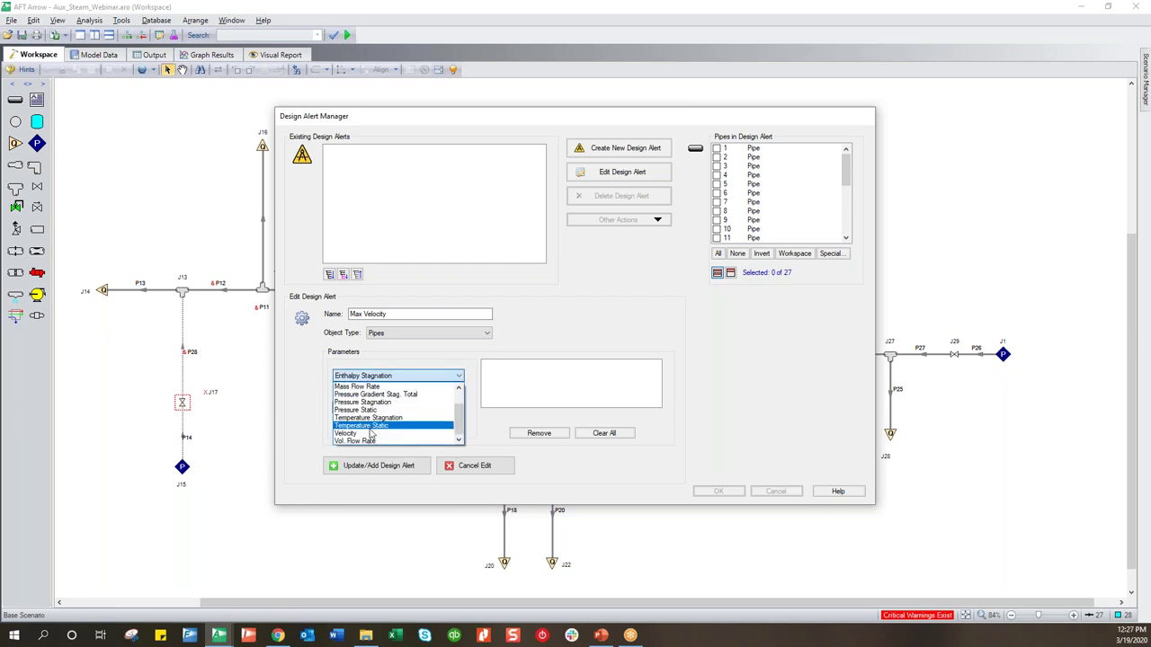
left_click(357, 428)
- Set the design alert's maximum velocity to 40000 feet/min and add the alert with this parameter
left_click(347, 408)
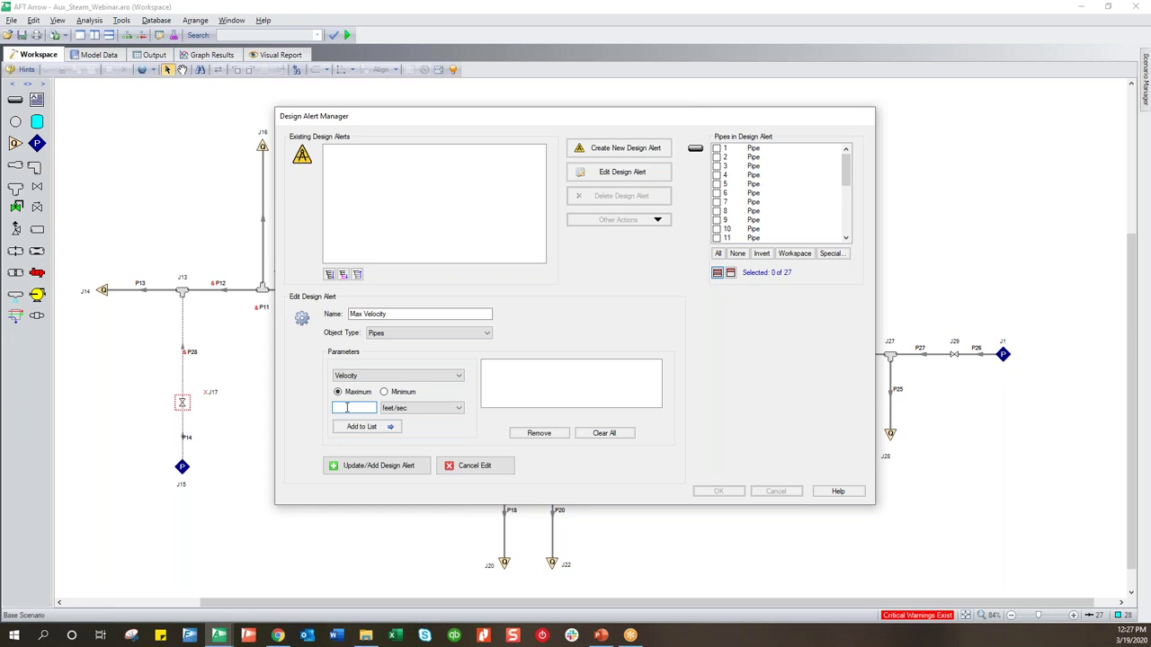
left_click(454, 409)
scroll(432, 445, "down", 3)
scroll(428, 458, "up", 2)
left_click(422, 442)
left_click(369, 466)
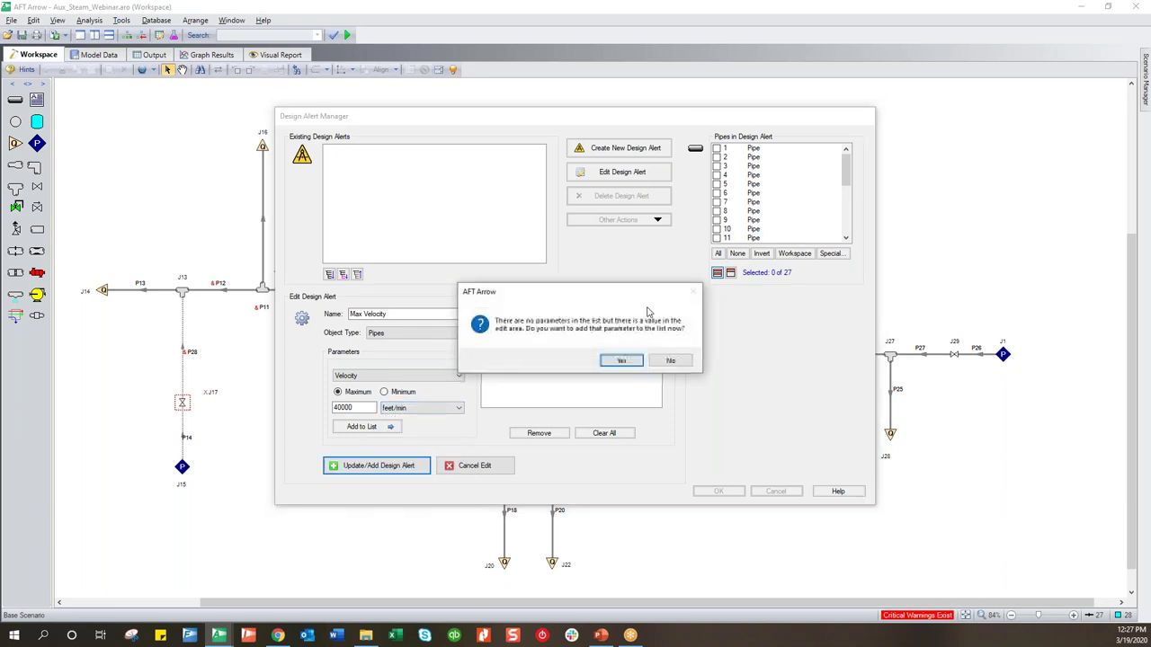
left_click(624, 367)
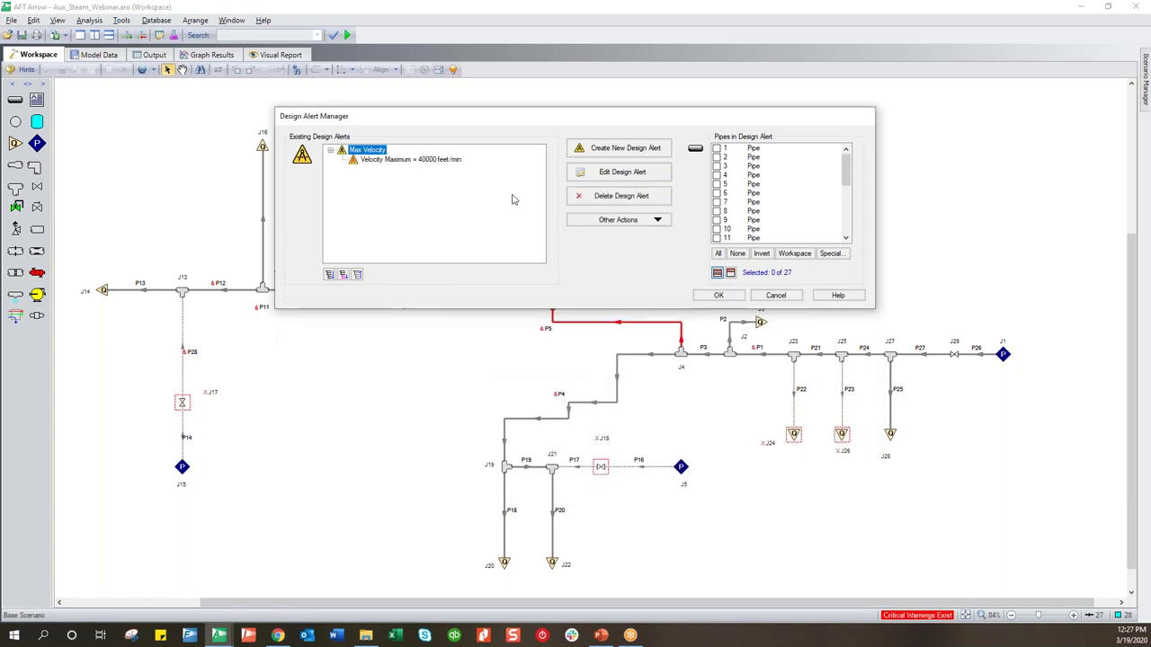
- Apply the Max Velocity alert to all 27 pipes and accept clearing the existing results
left_click(717, 254)
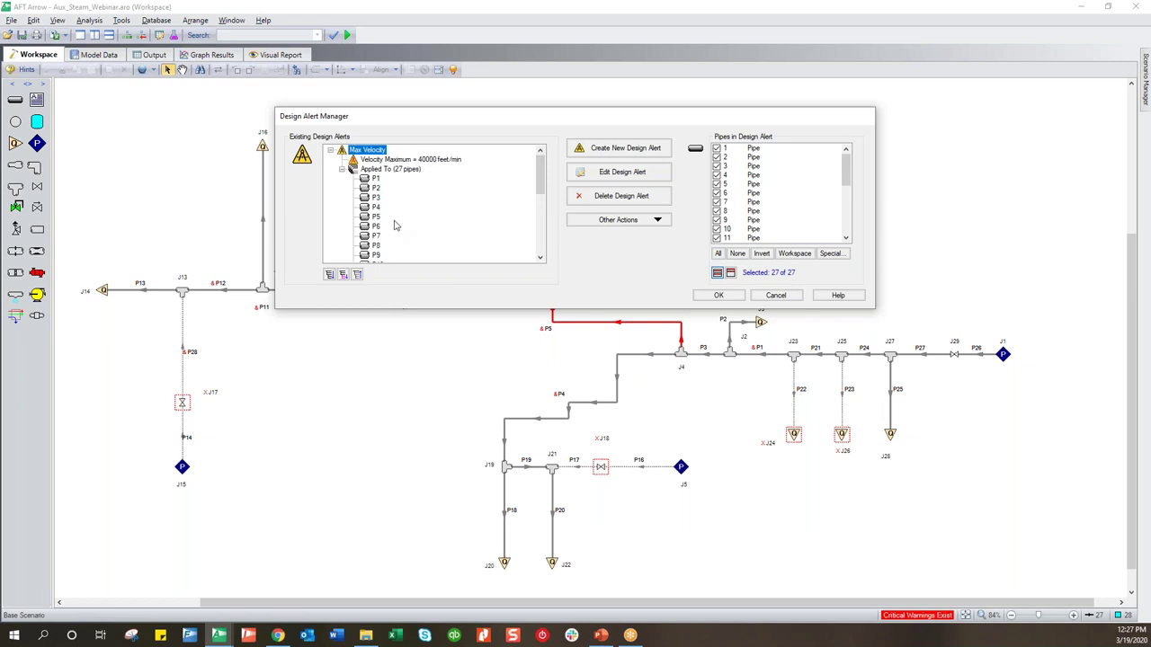
left_click(722, 296)
left_click_drag(533, 138, 634, 150)
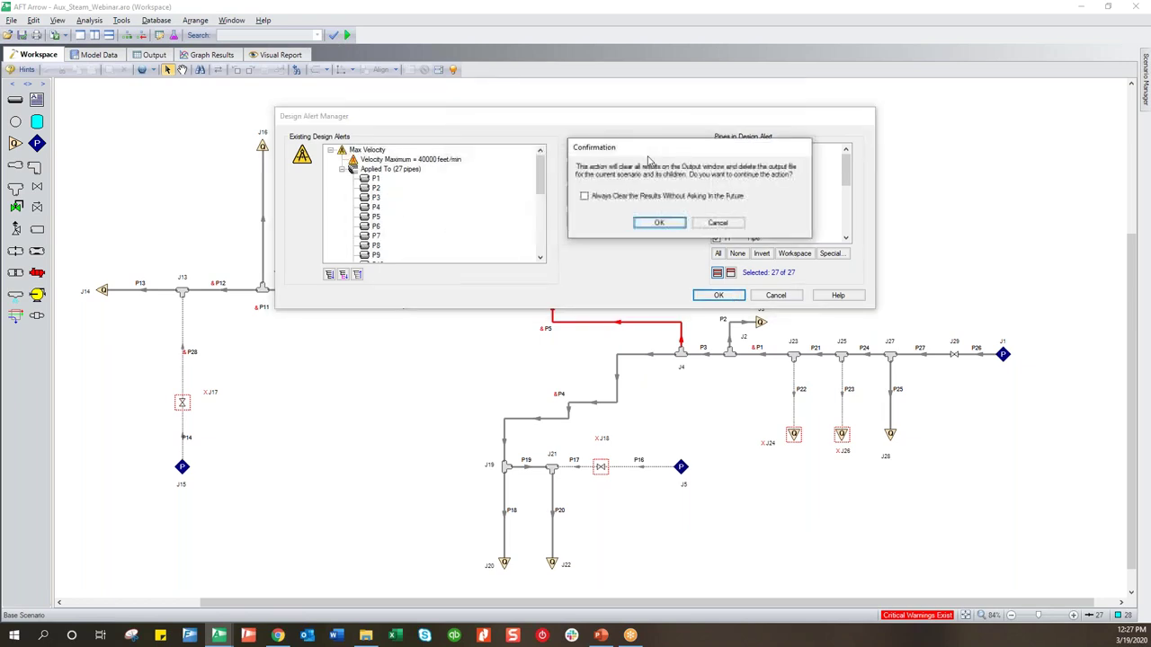
left_click(660, 223)
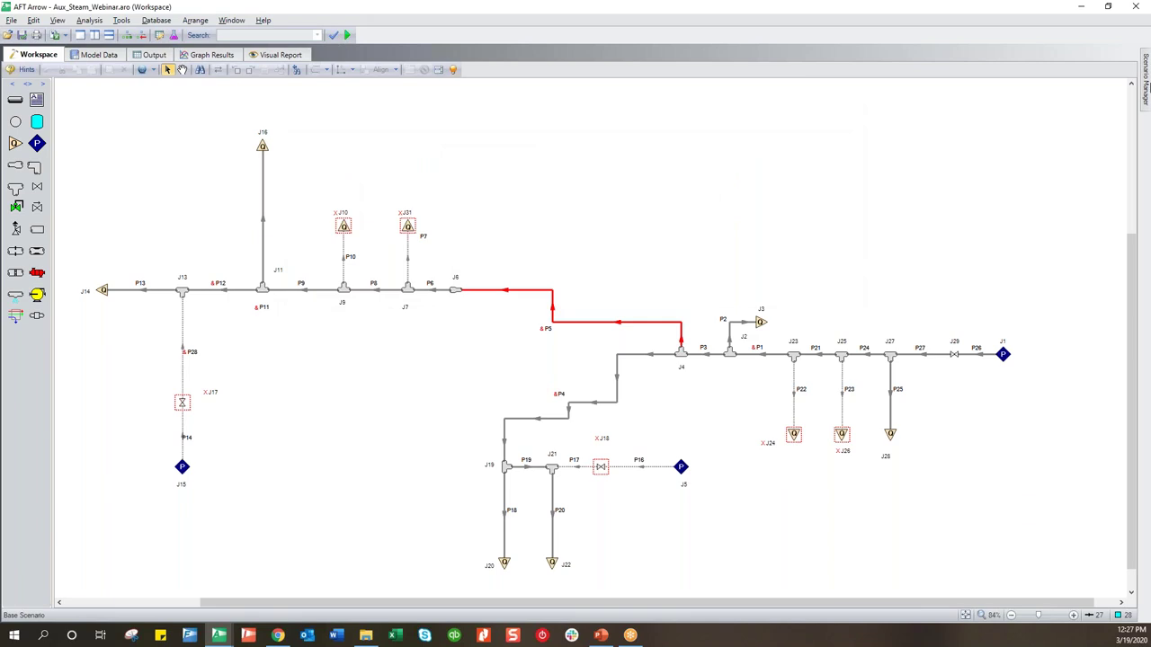
- Run the Base Scenario and examine the inlet and outlet velocities of pipes 5 and 6 in the output
left_click(1146, 81)
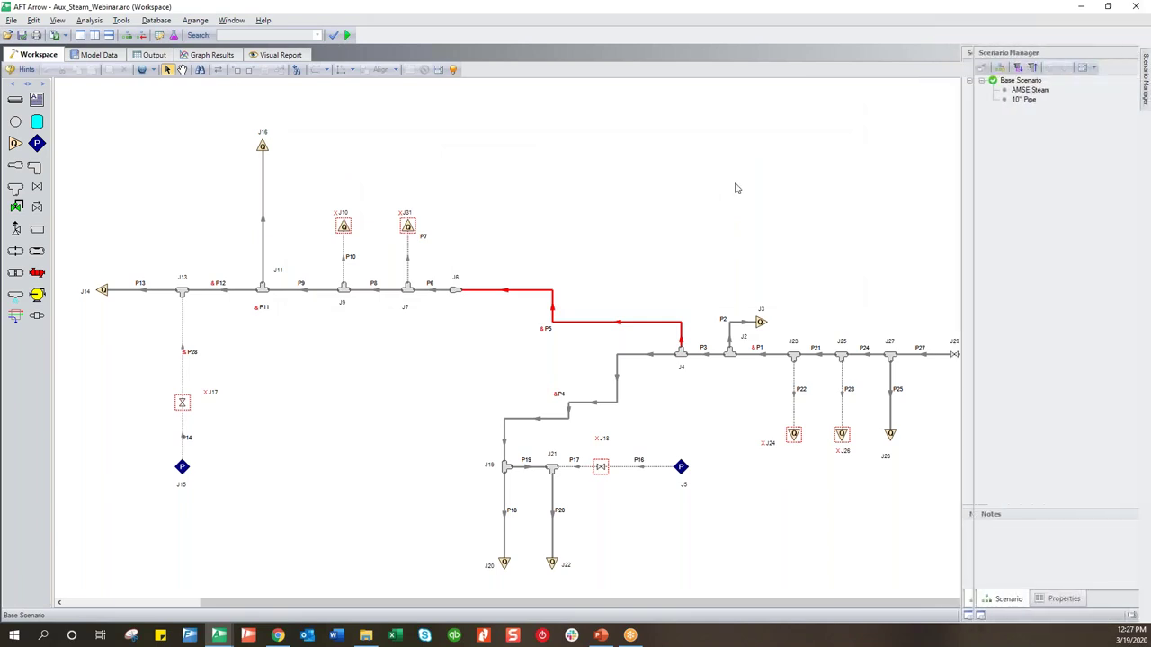
key("ctrl+r")
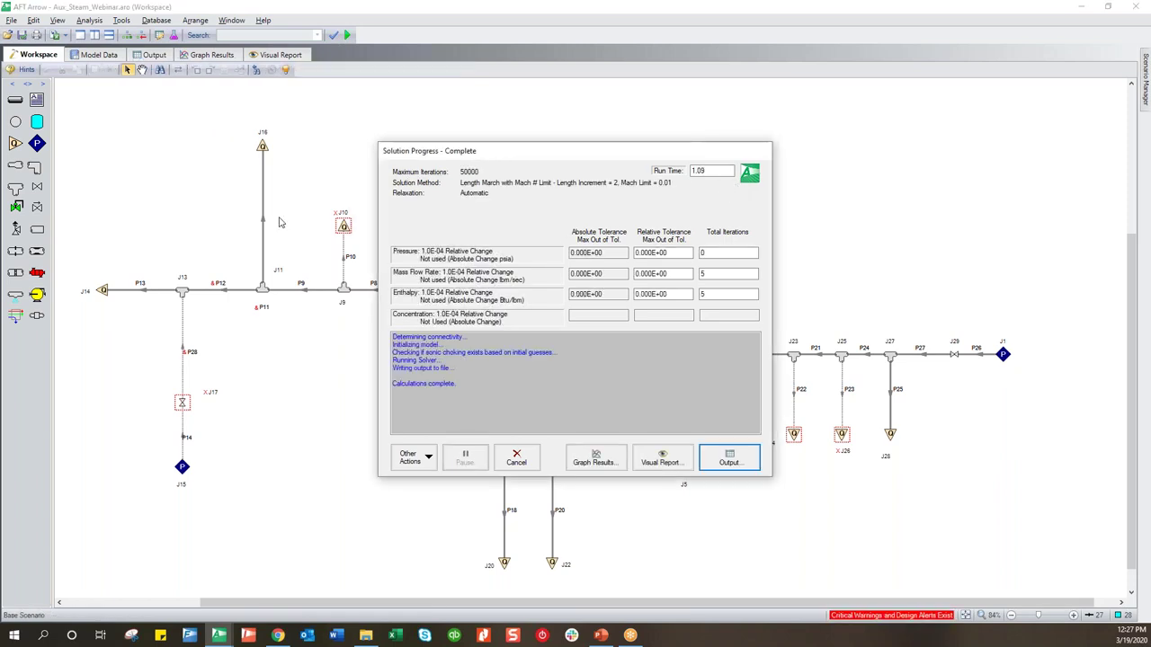
key("Return")
left_click_drag(116, 371, 142, 360)
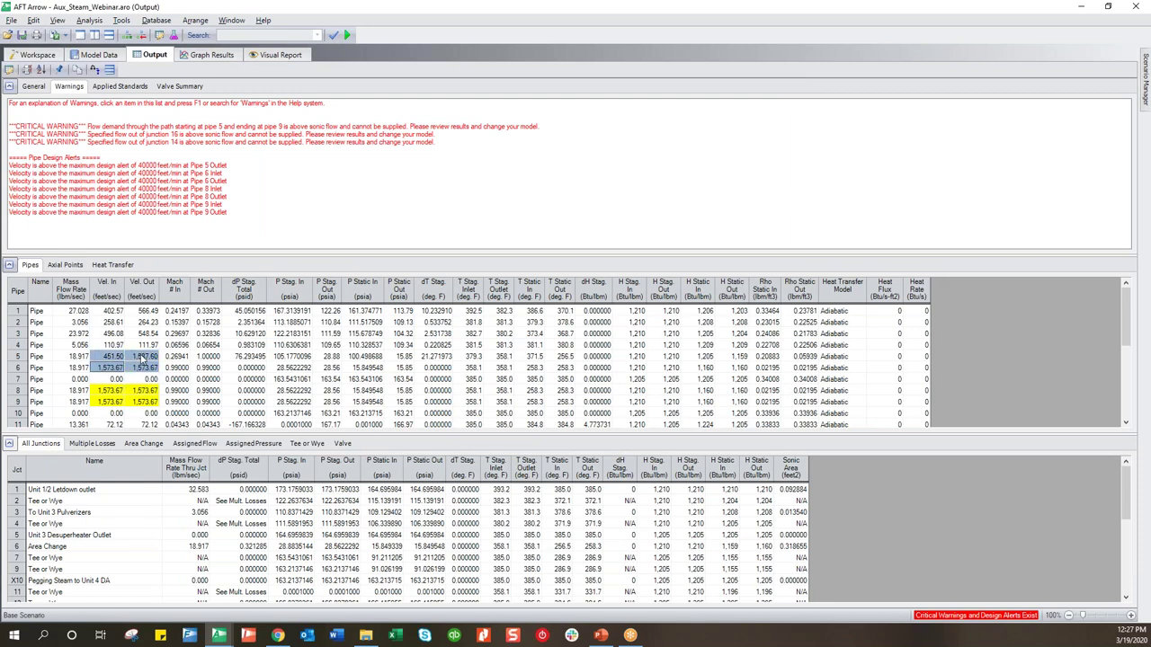
- Change the units of the pipe outlet velocity results to feet/min
right_click(151, 289)
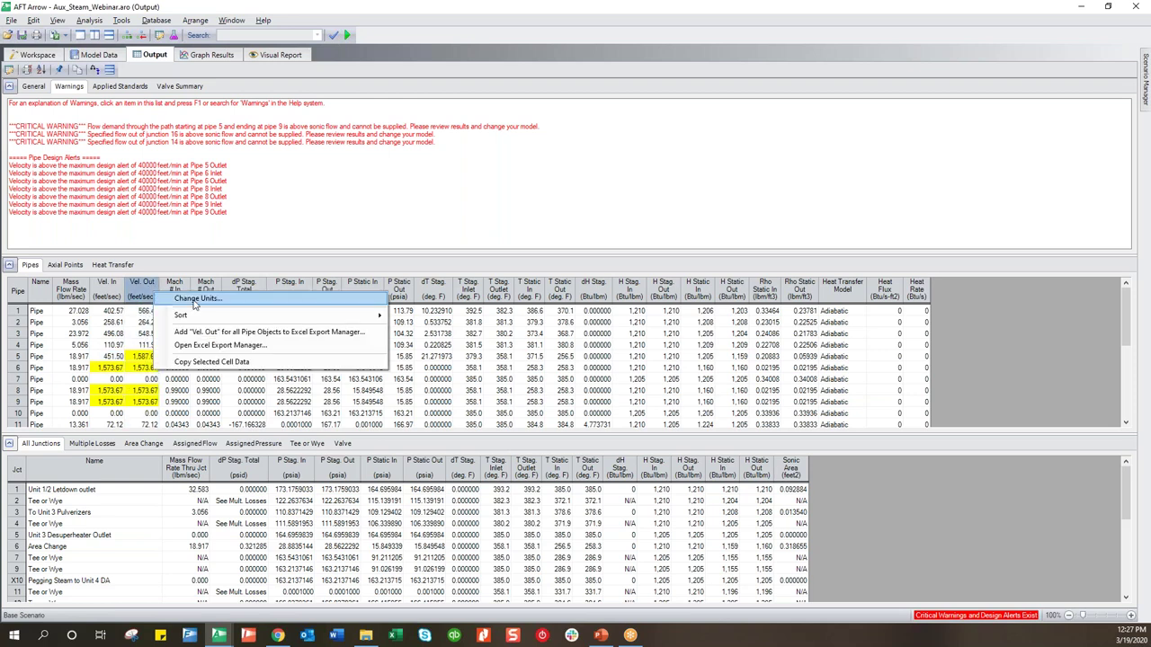
left_click(195, 302)
scroll(508, 352, "down", 1)
left_click(508, 335)
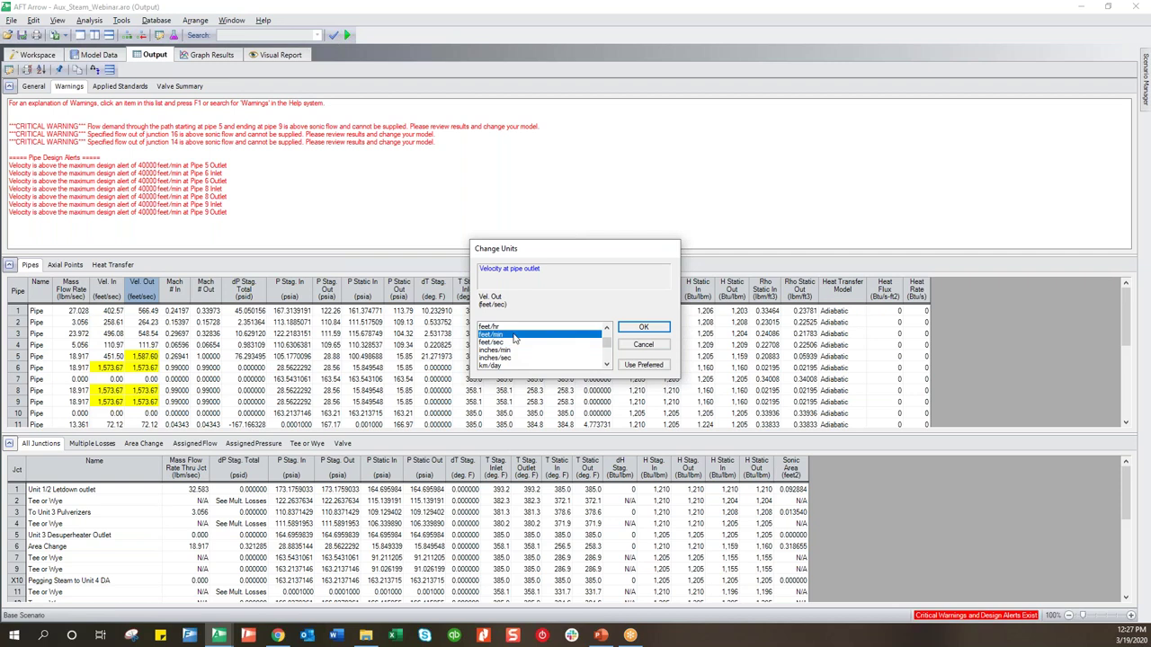
left_click(642, 329)
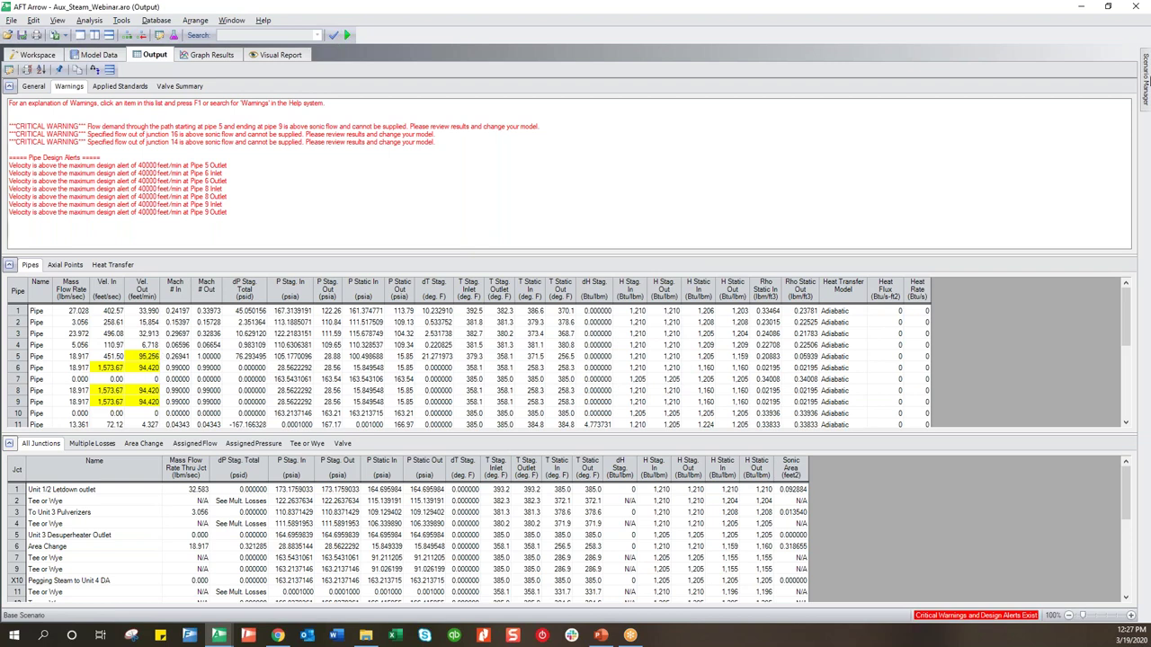
- Load the 10" Pipe scenario and show its workspace
left_click(1144, 80)
double_click(1000, 99)
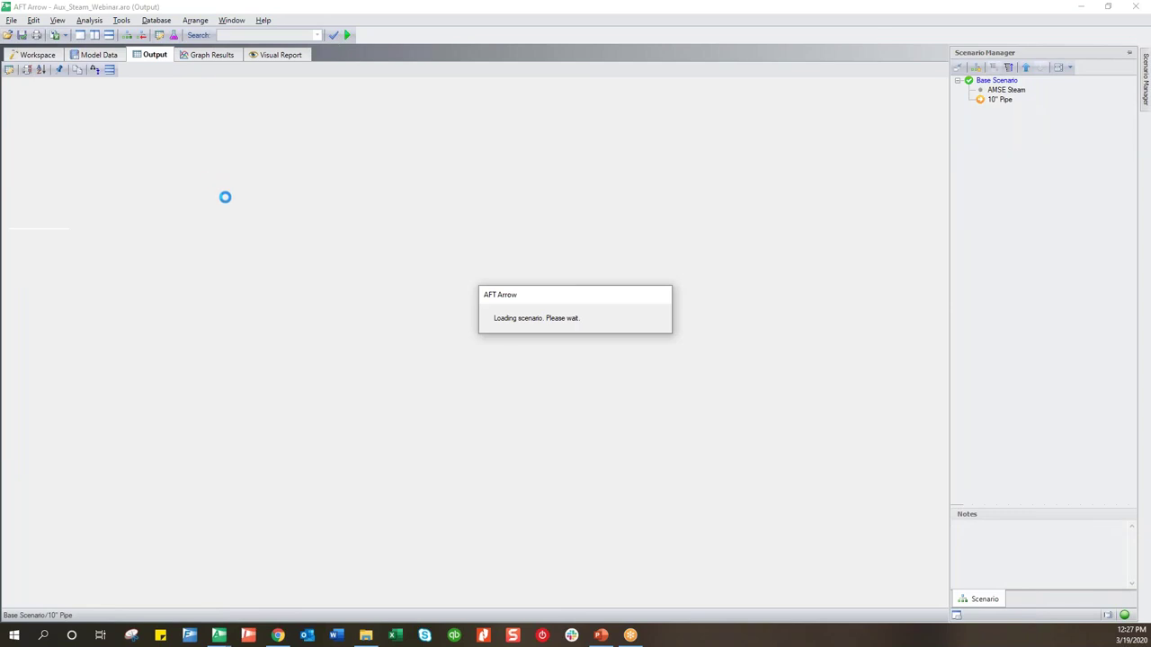
left_click(38, 55)
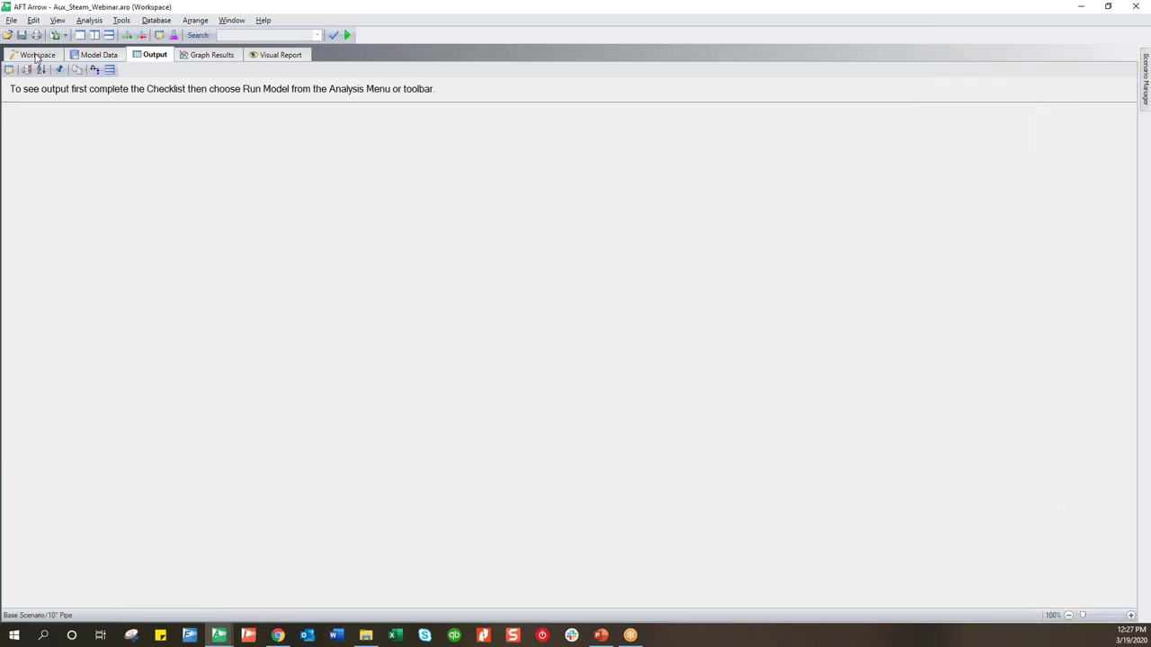
mouse_move(1144, 81)
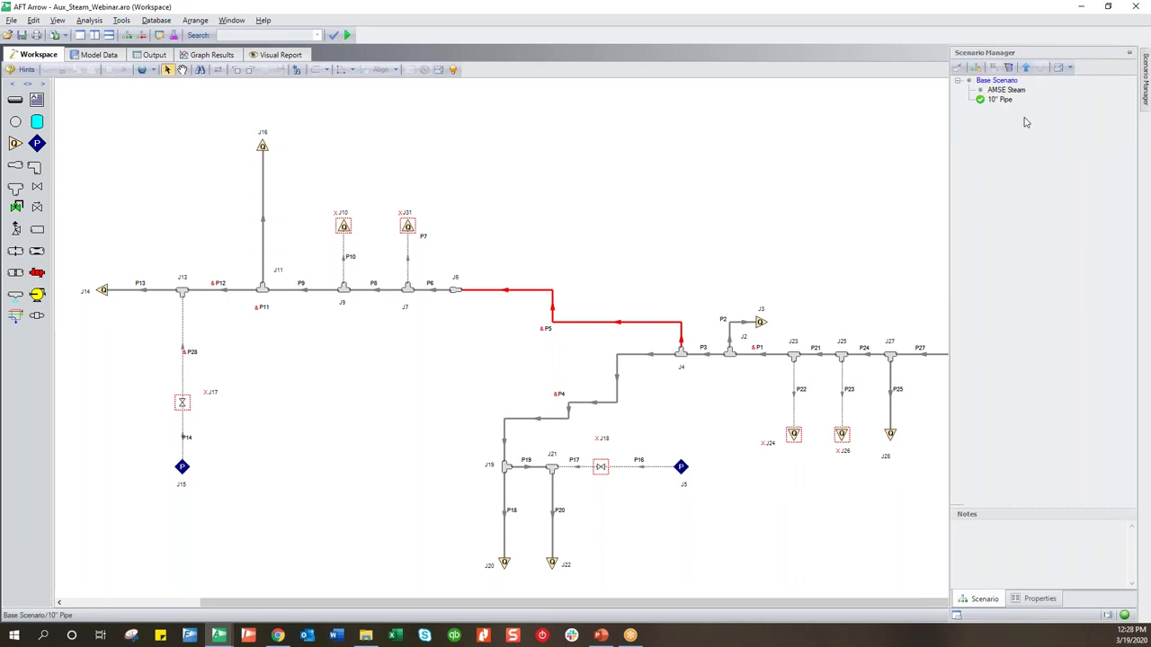
- Run the 10" Pipe scenario and view its output
left_click(89, 20)
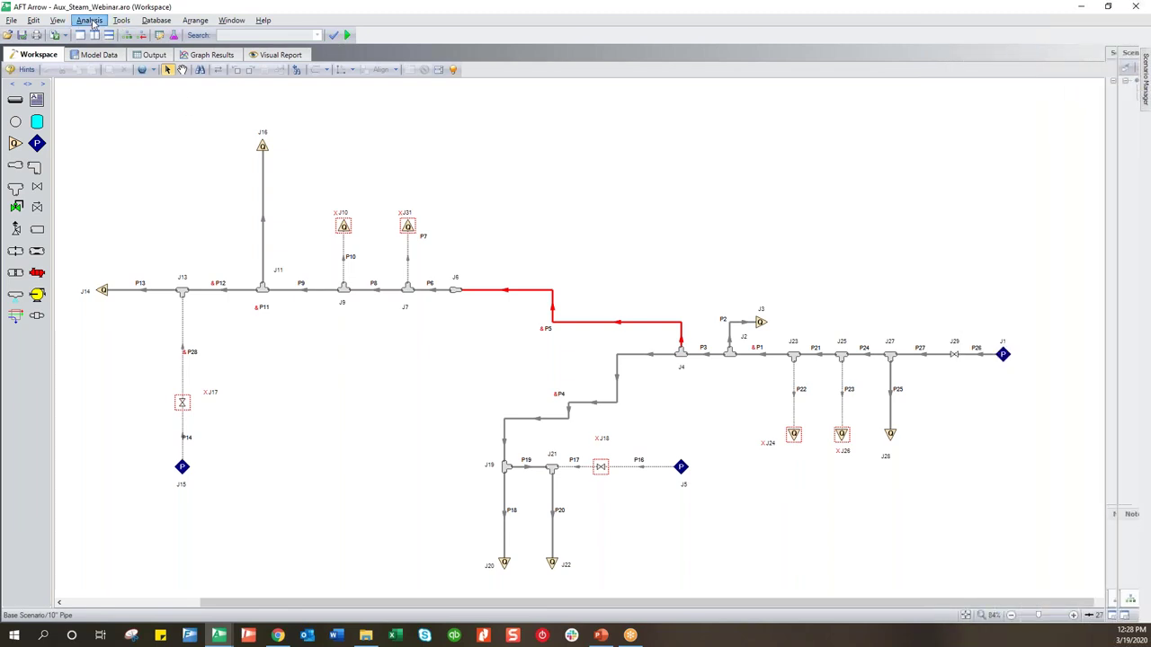
left_click(153, 101)
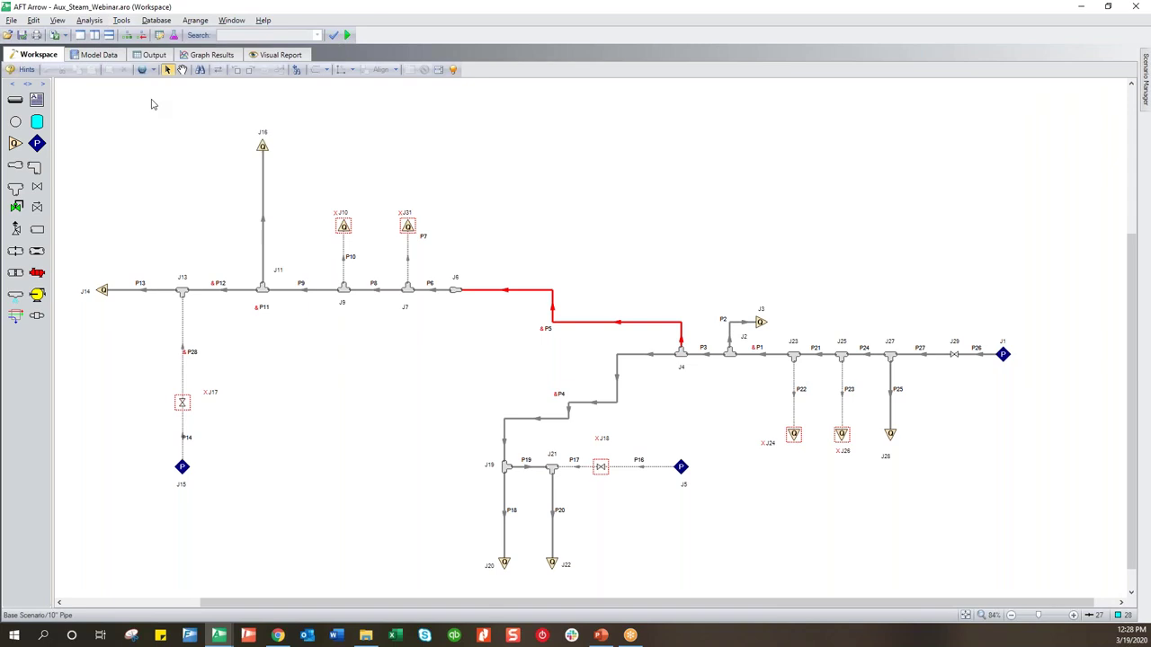
left_click(788, 302)
key("ctrl+r")
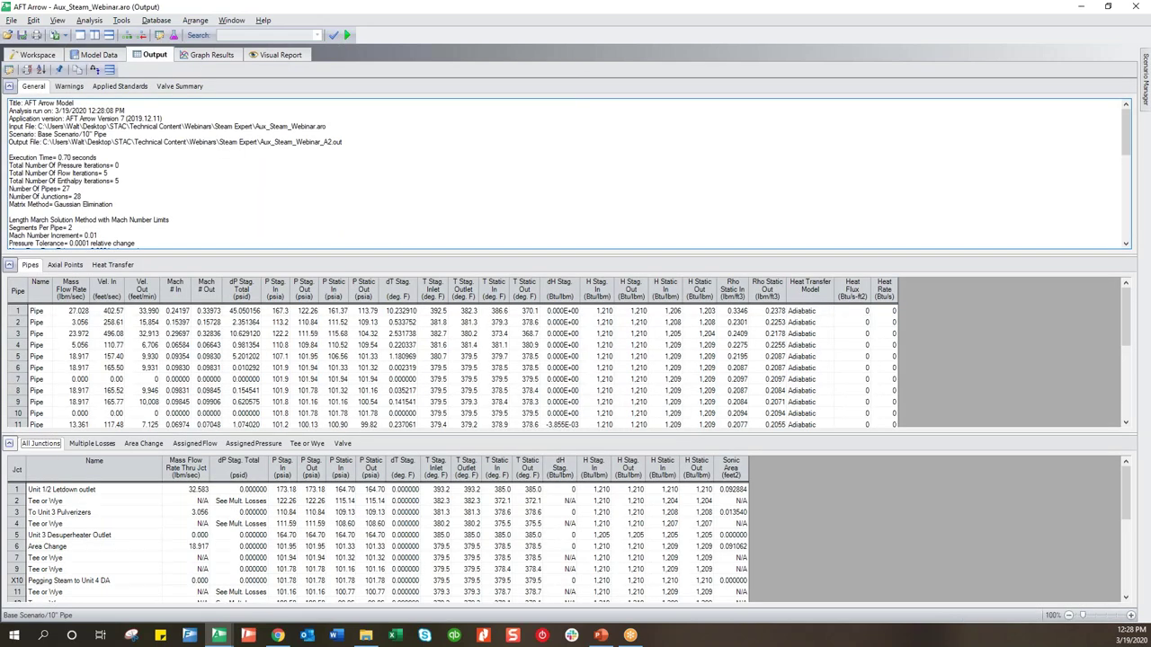
- Return to the workspace and create a child scenario named AMSE Steam under 10" Pipe
left_click(37, 55)
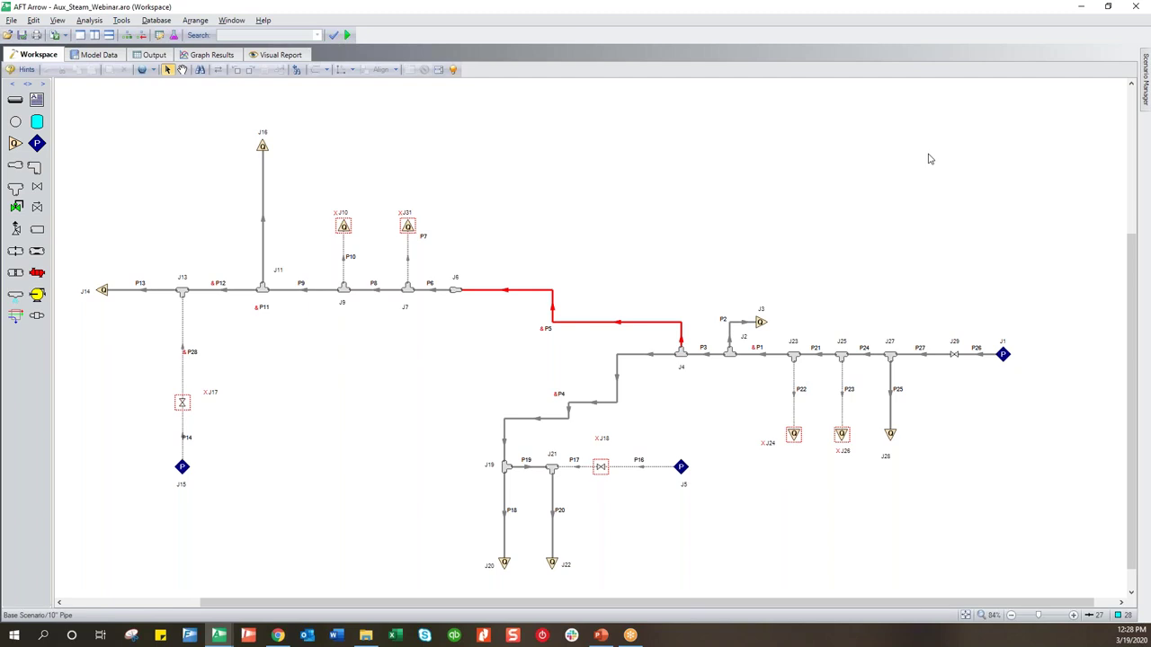
left_click(1146, 79)
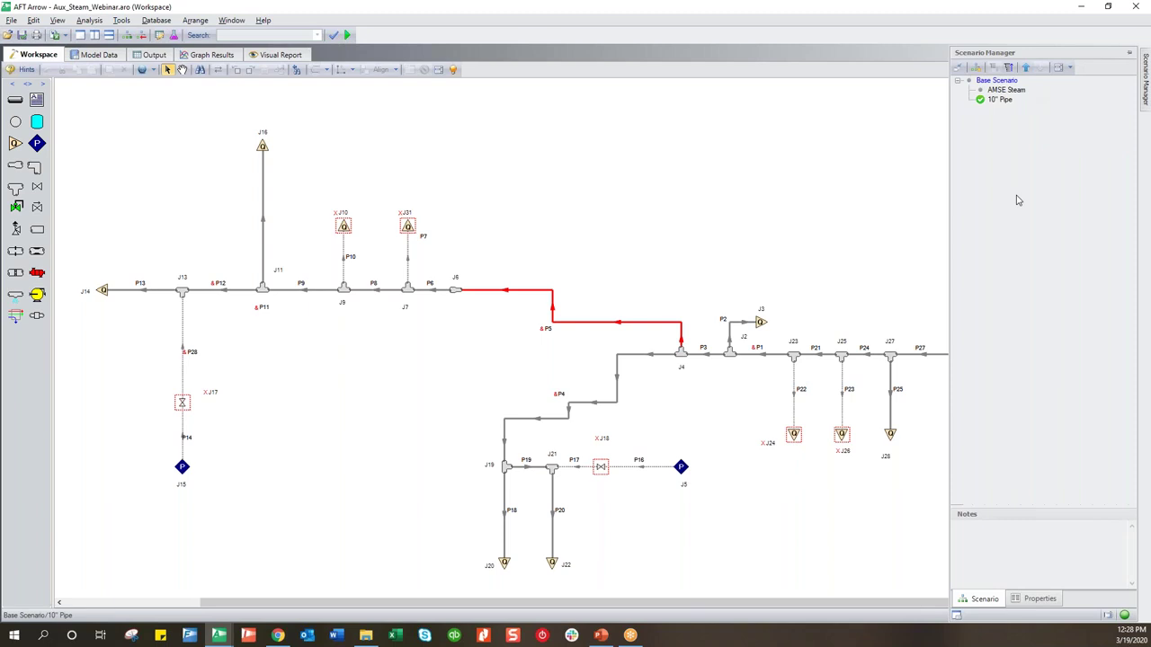
right_click(1002, 101)
left_click(1012, 128)
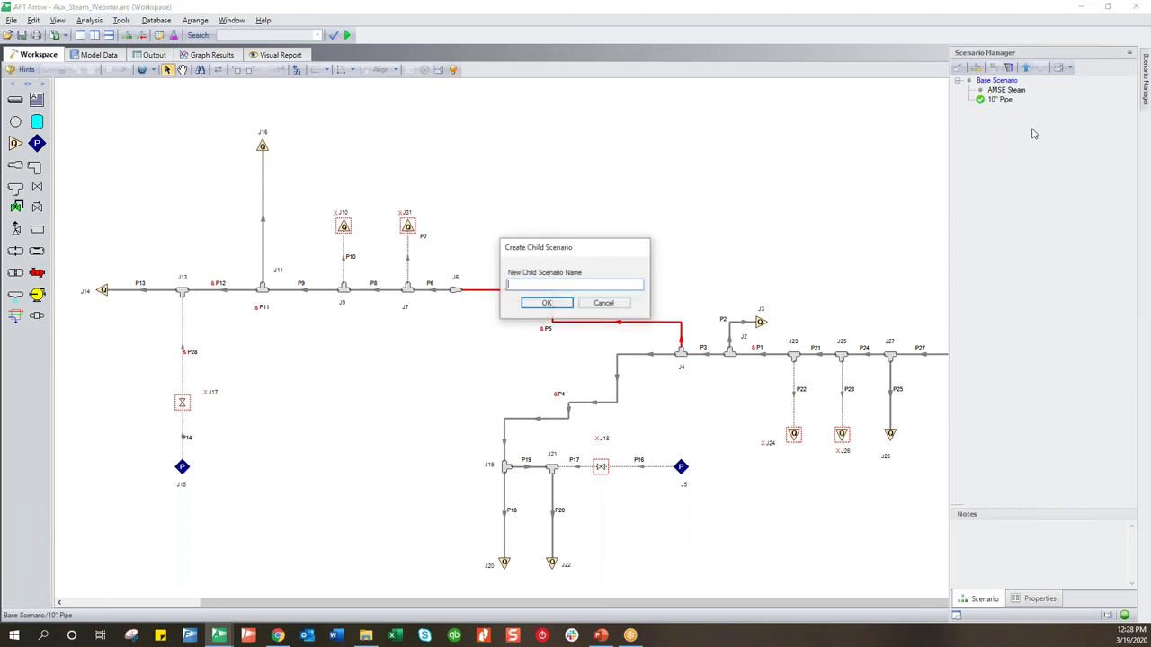
type("ASME Steam")
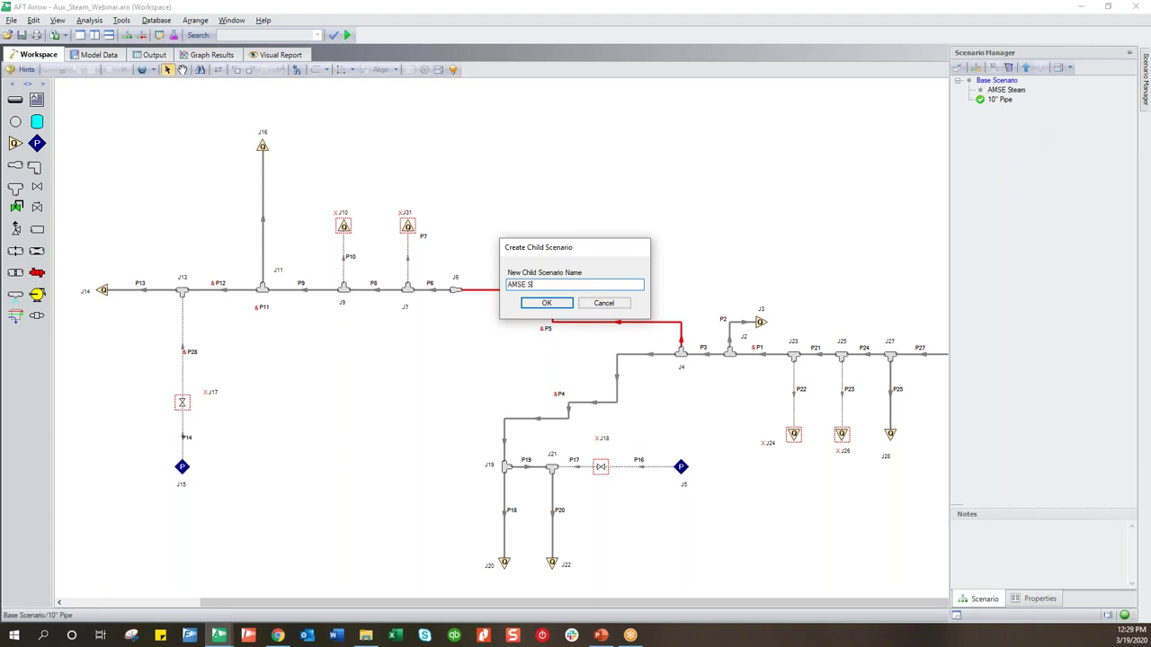
key("Return")
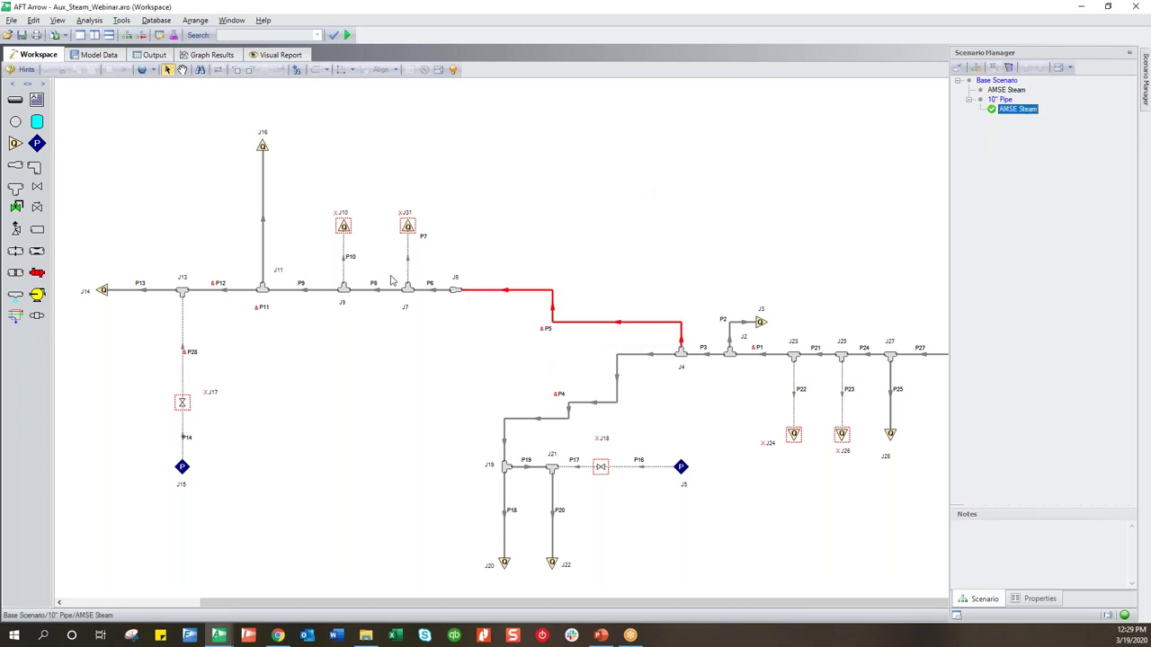
- Switch the fluid to the ASME Steam Tables, accept clearing the results, and apply ASME '97 Steam to all junctions
left_click(175, 35)
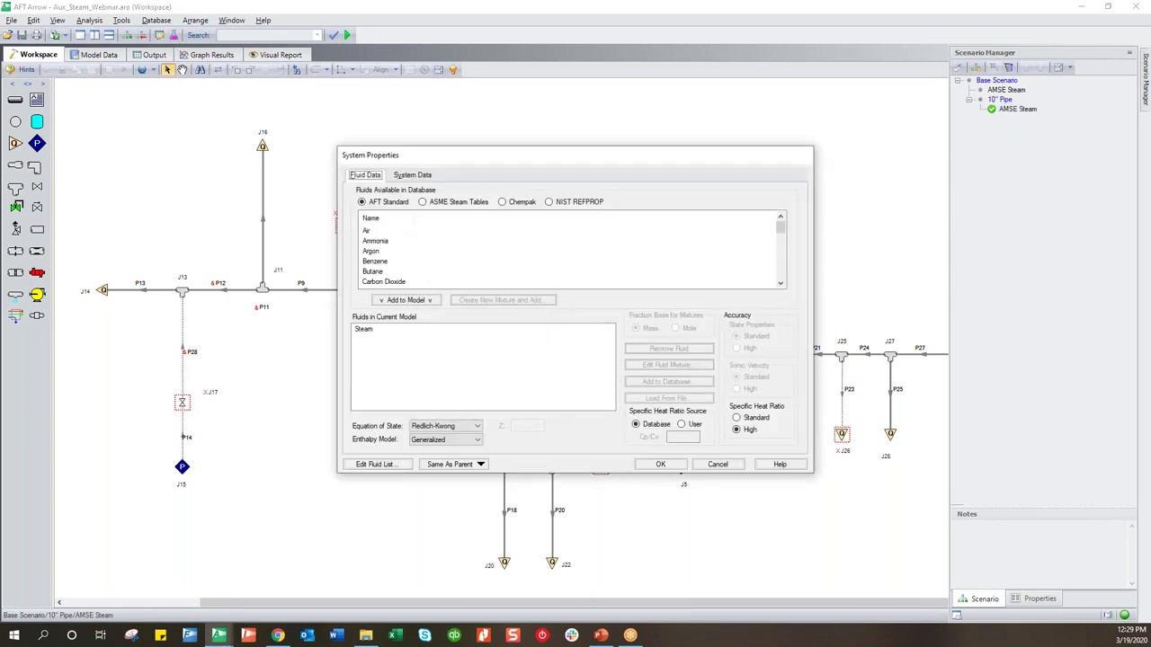
left_click(481, 204)
left_click(673, 465)
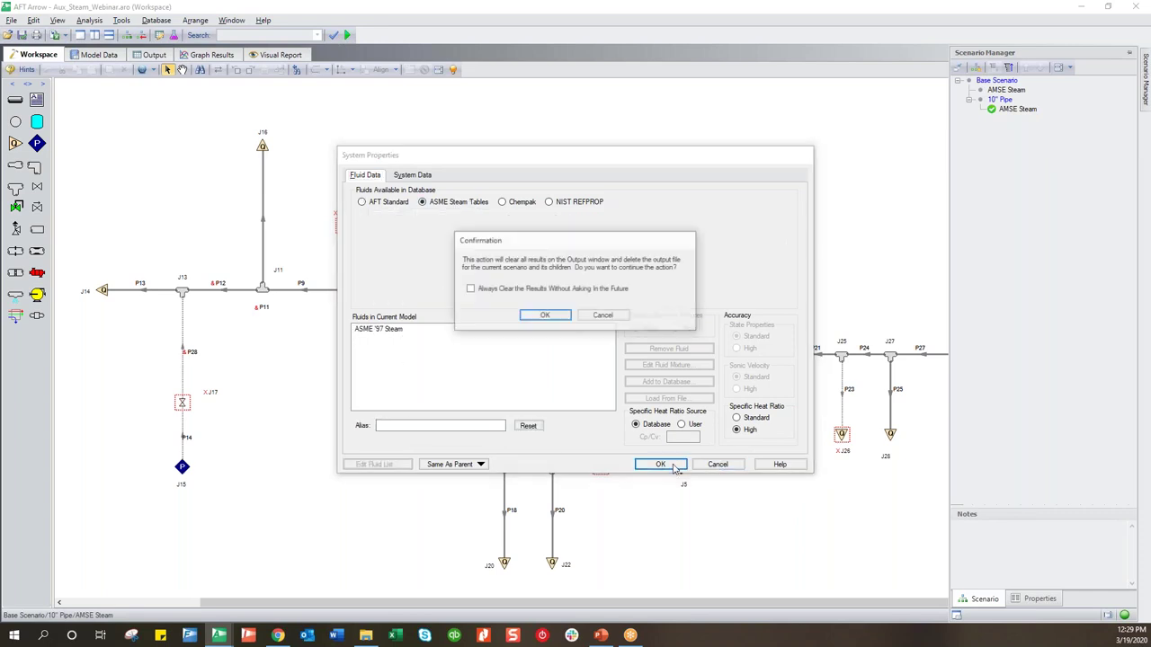
left_click(545, 315)
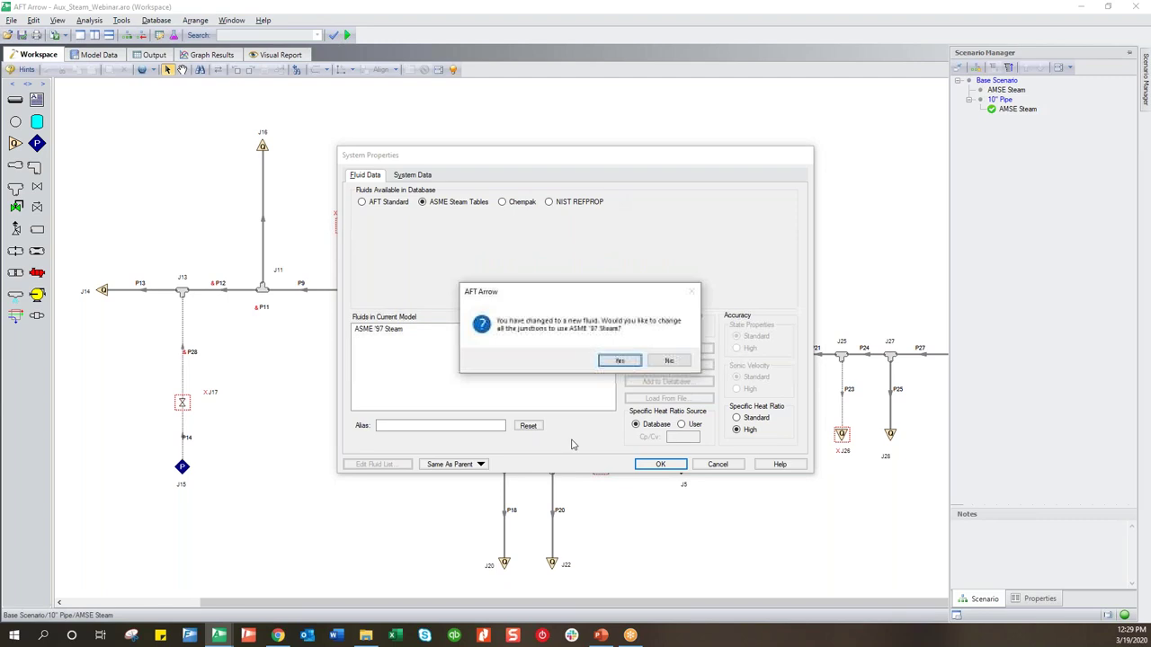
left_click(626, 361)
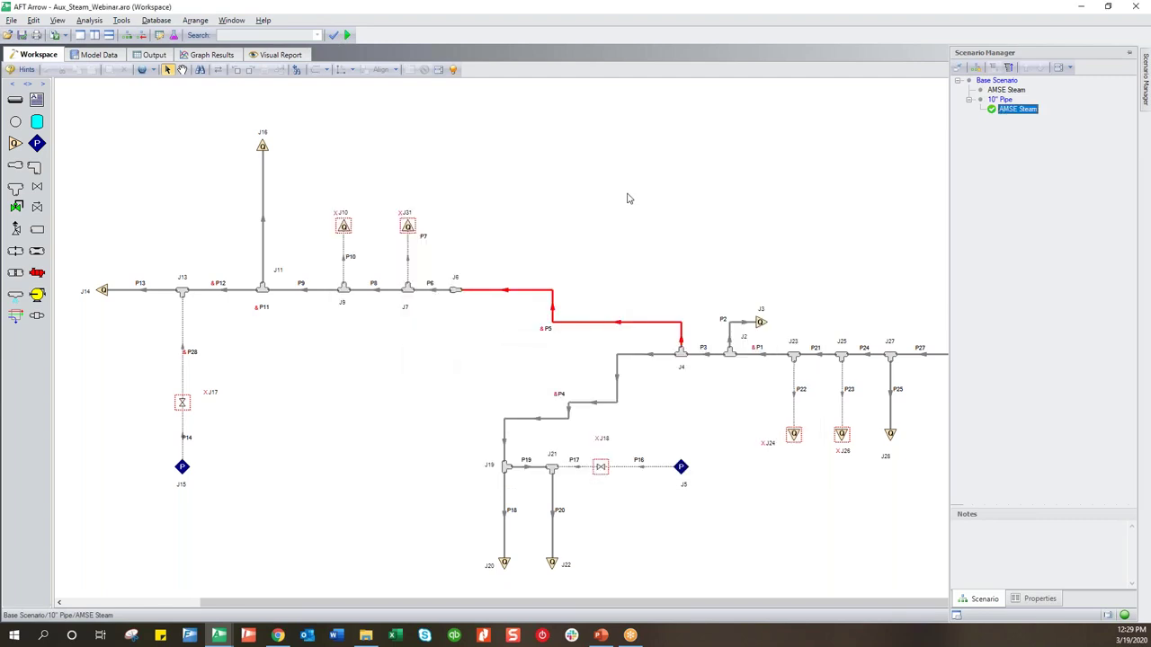
- Run the AMSE Steam scenario under 10" Pipe, view its output, and return to the workspace
key("ctrl+r")
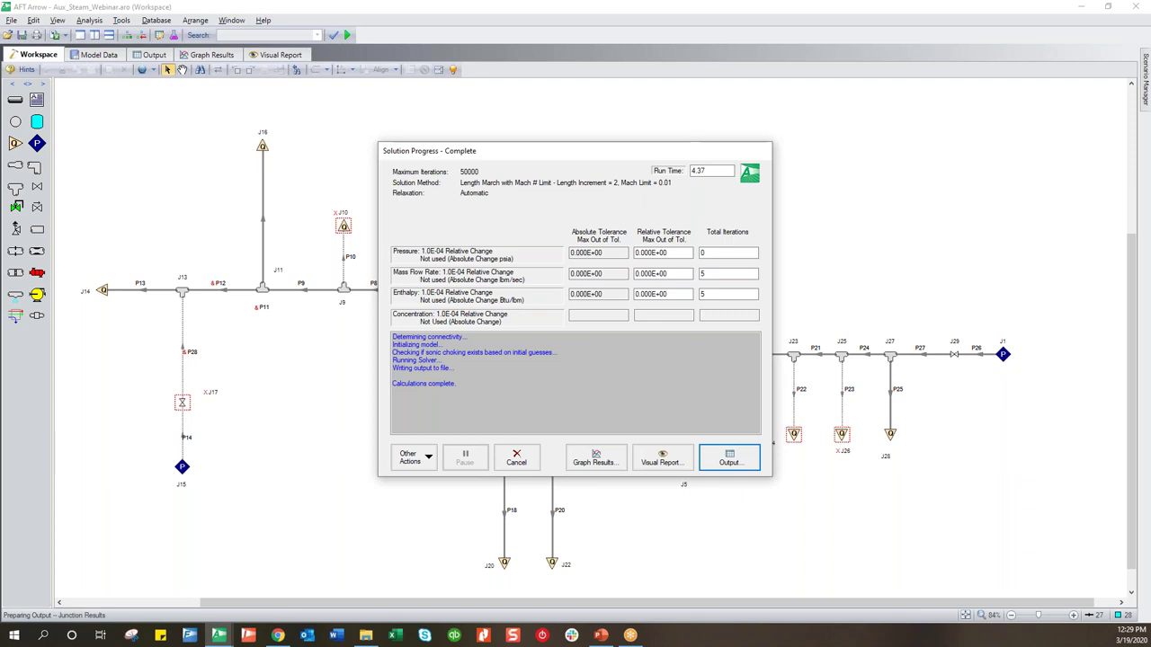
left_click(729, 458)
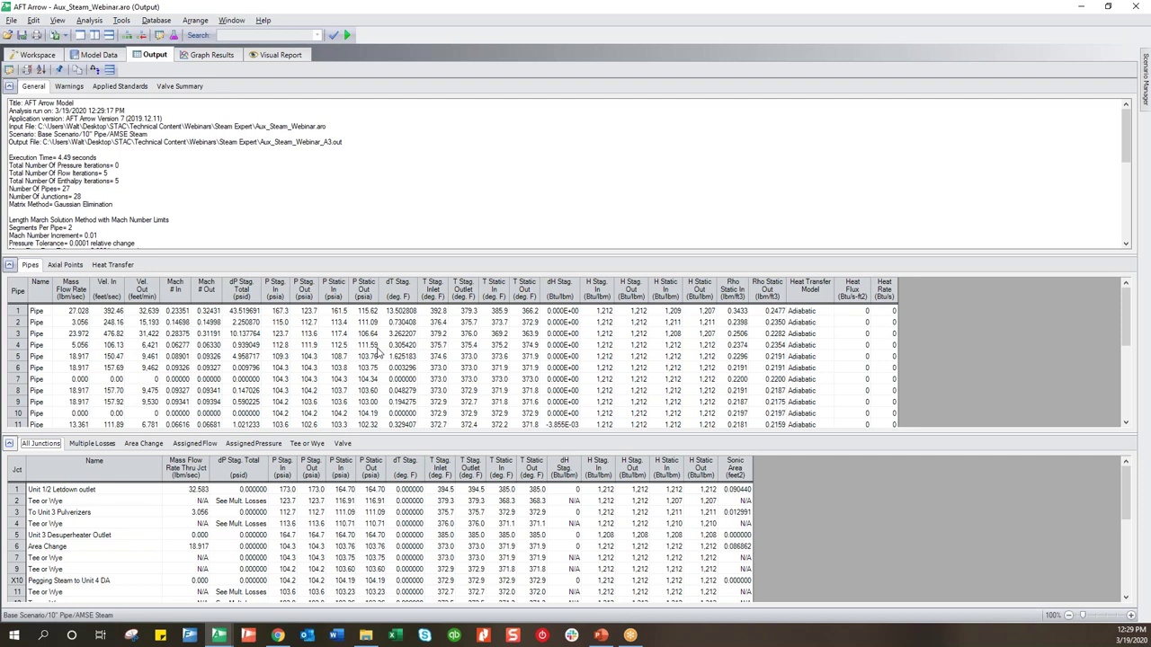
left_click(49, 54)
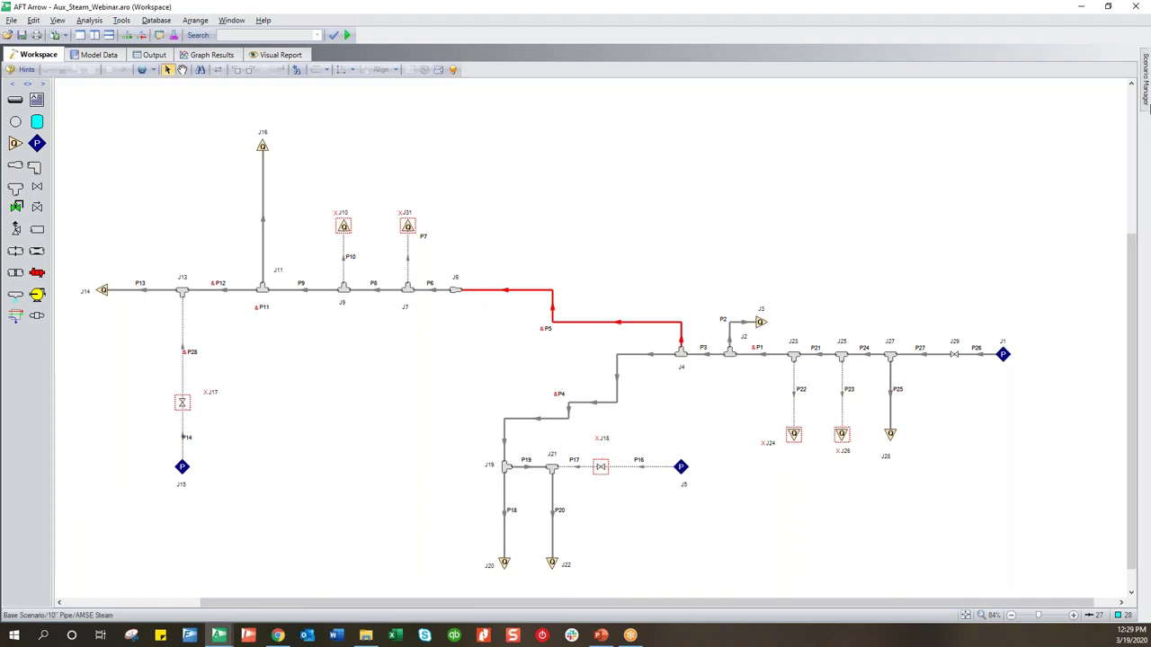
mouse_move(1145, 93)
left_click(997, 81)
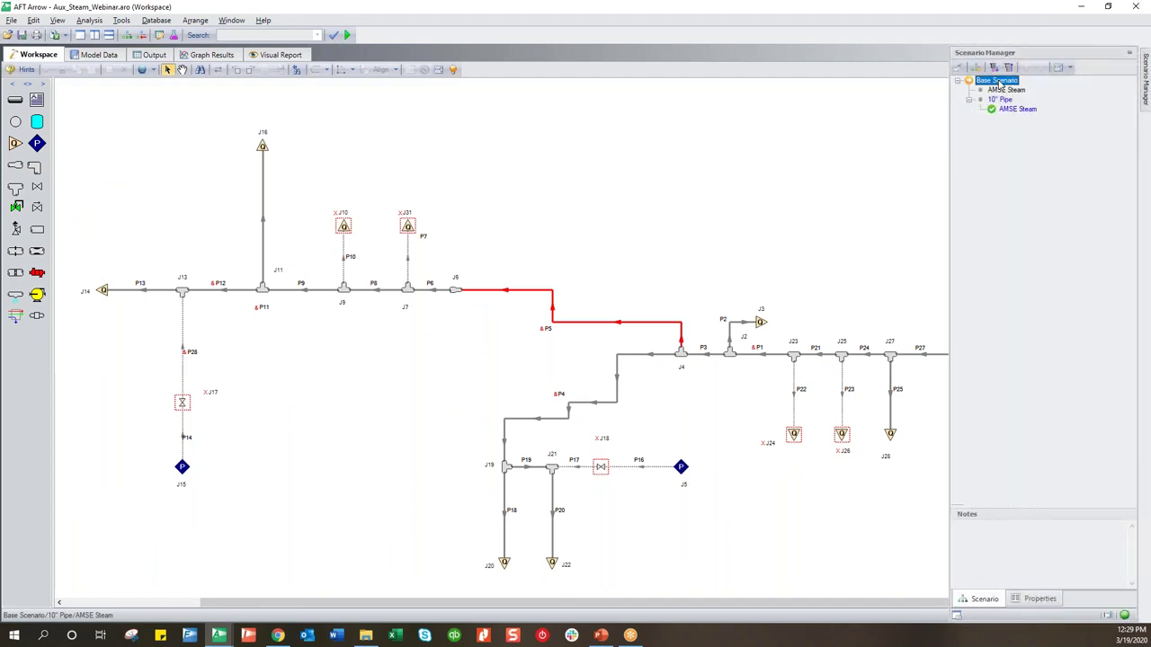
right_click(998, 83)
left_click(965, 132)
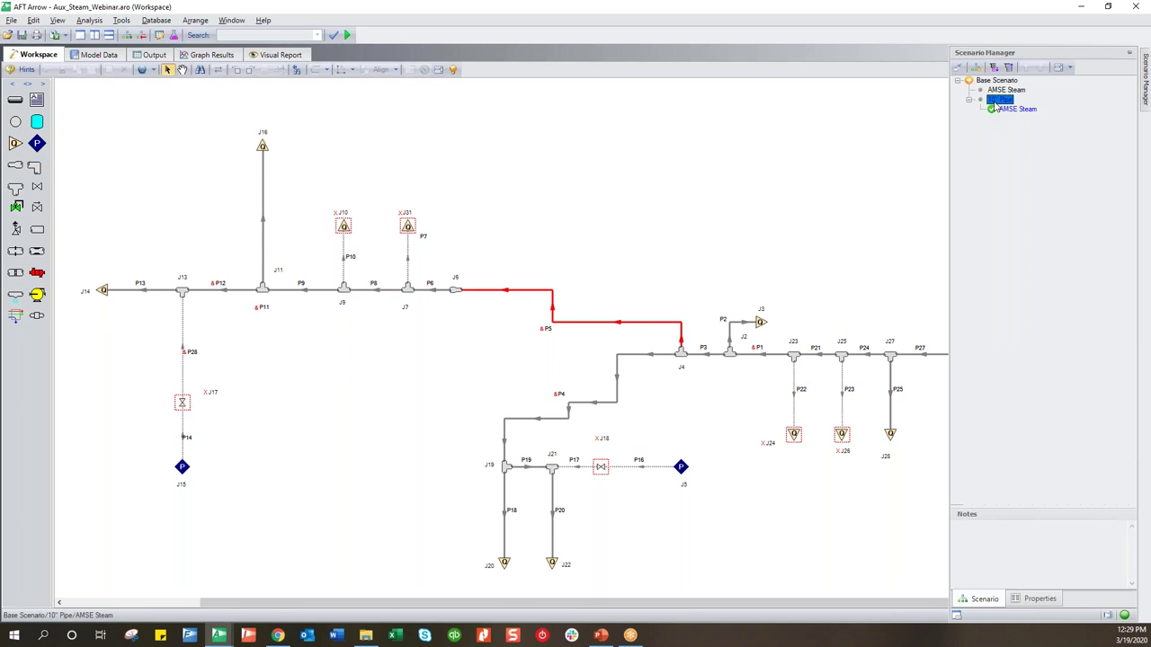
- Create a child scenario named Heat Transfer under 10" Pipe
left_click(998, 100)
right_click(998, 101)
left_click(1023, 130)
type("Heat Transfer")
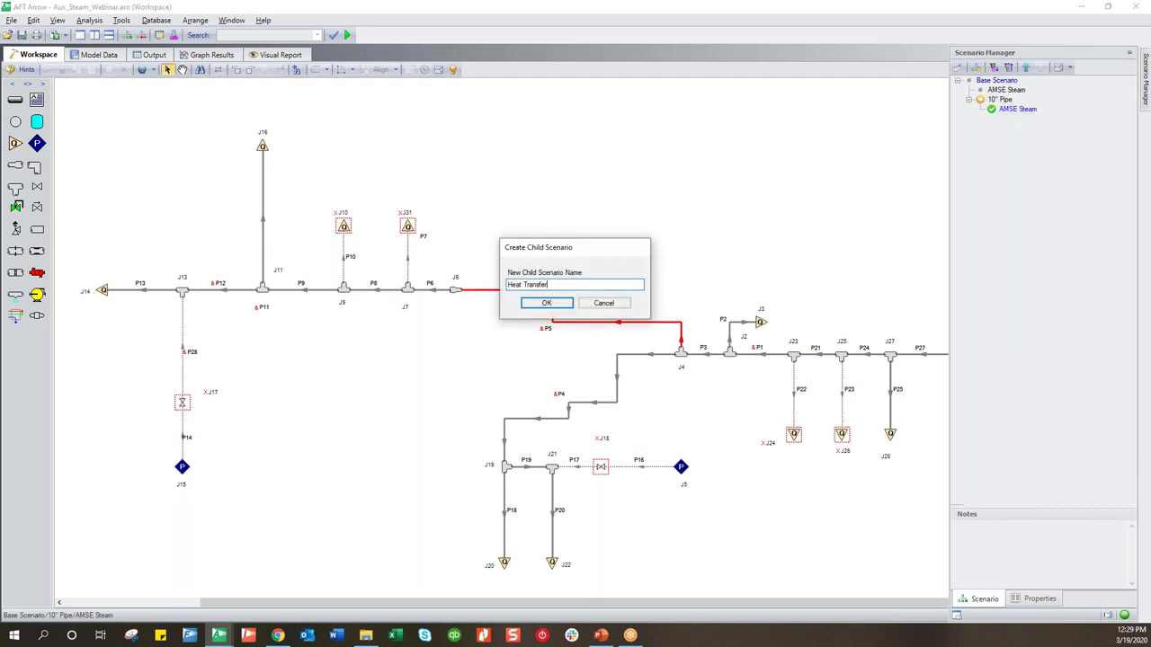
key("Return")
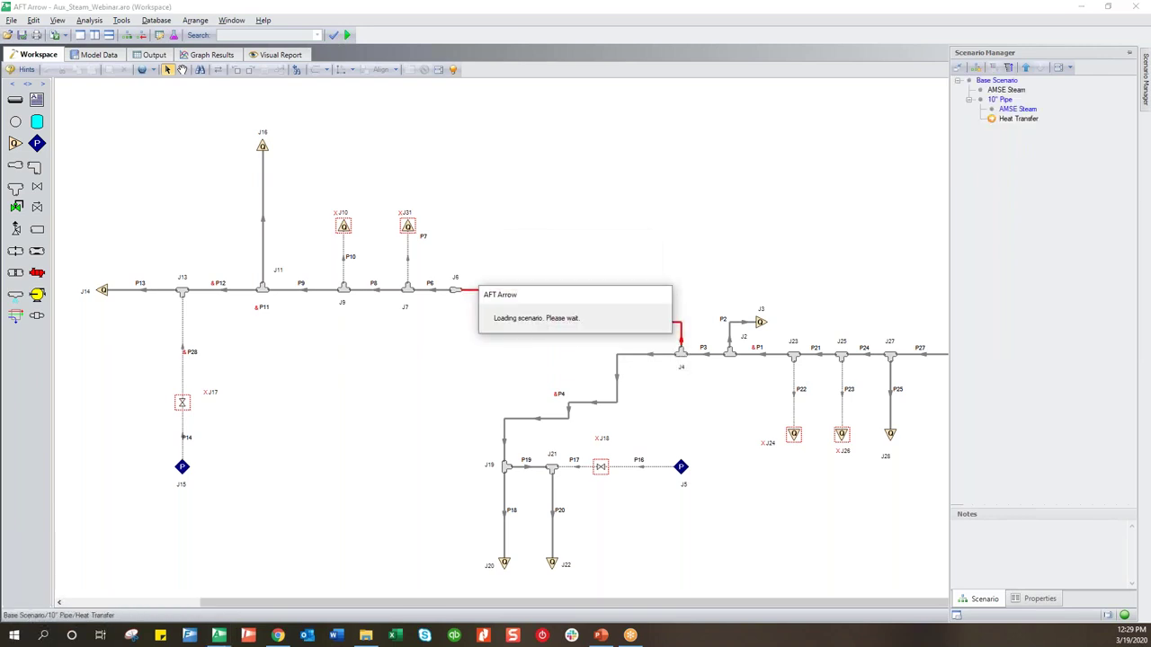
- Inspect the properties and results of pipe P3, including its heat transfer model
left_click(710, 358)
mouse_move(710, 355)
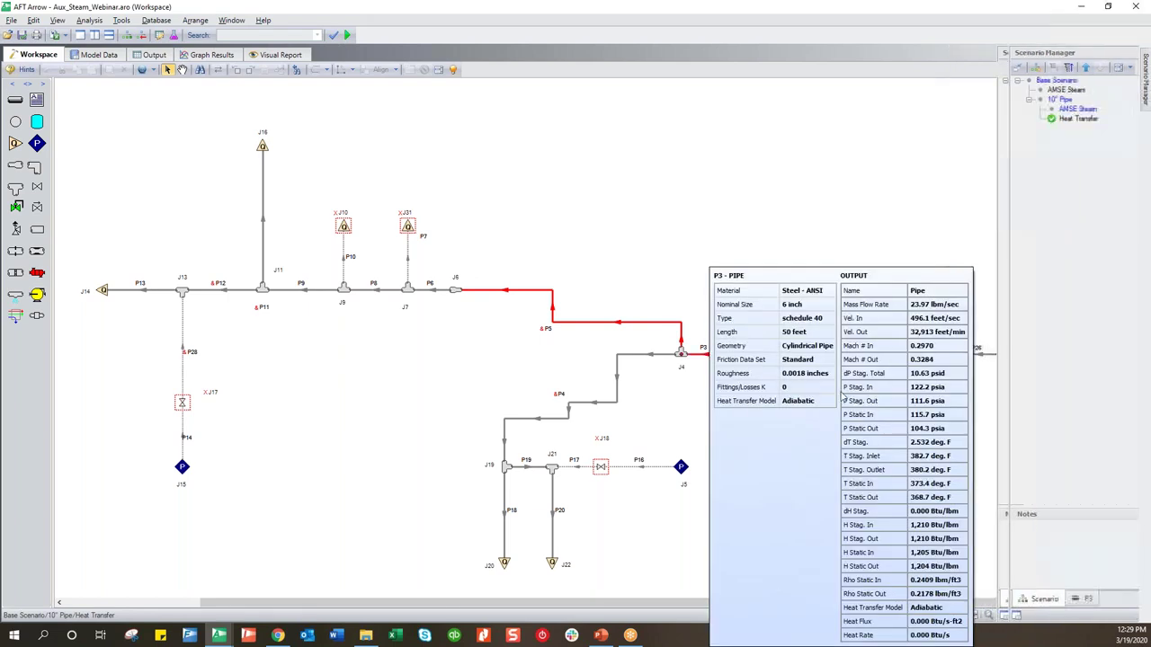
left_click(603, 156)
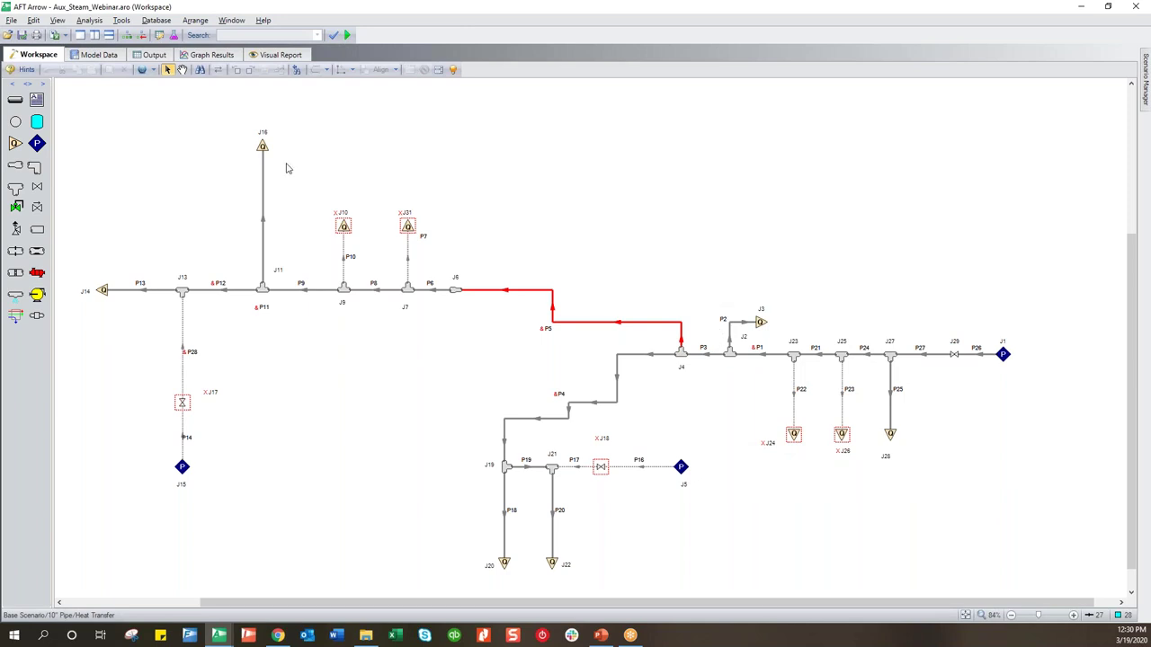
- Start a global edit of all pipes and choose Convective Heat Transfer as their heat transfer model
left_click(153, 70)
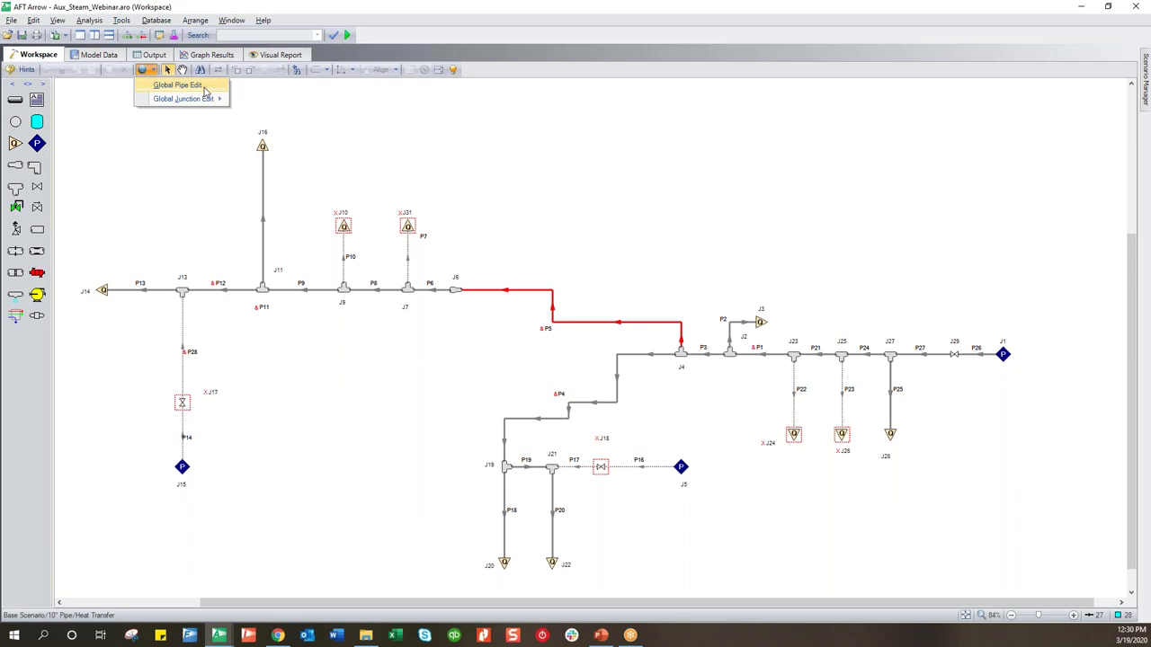
left_click(179, 85)
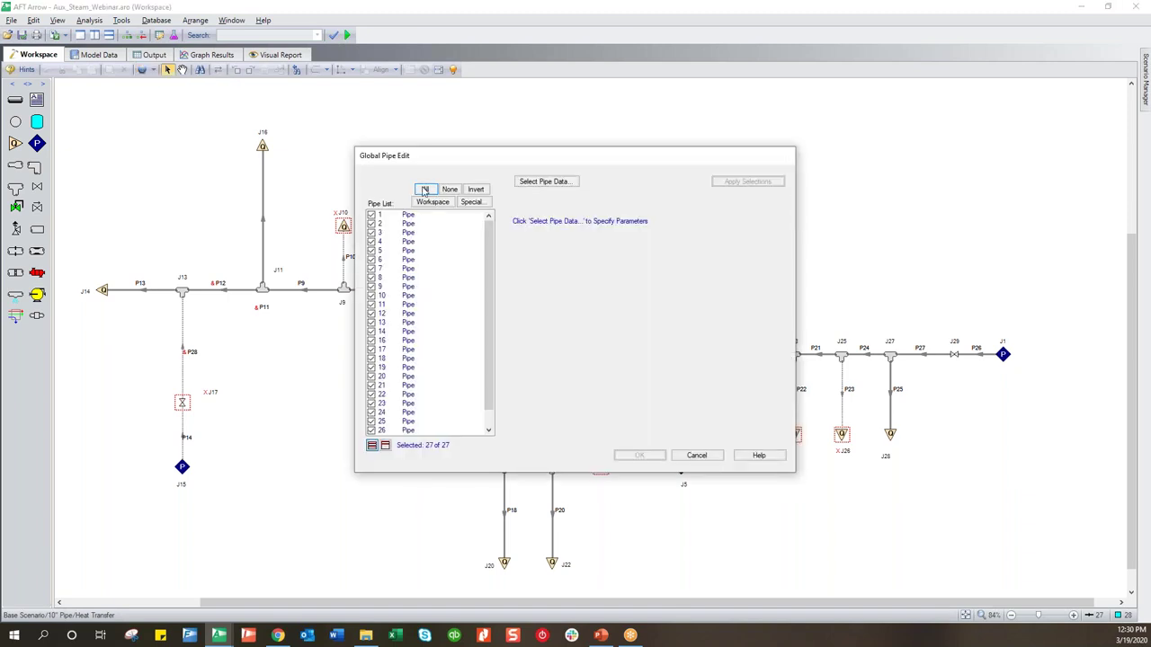
left_click(546, 182)
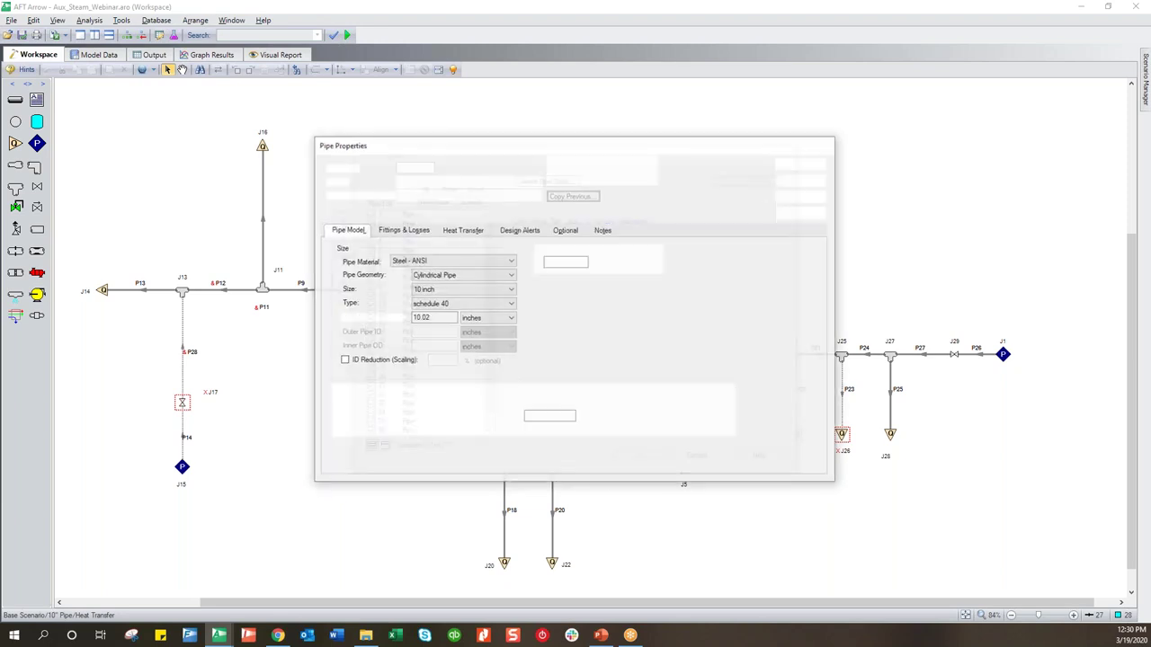
left_click(454, 232)
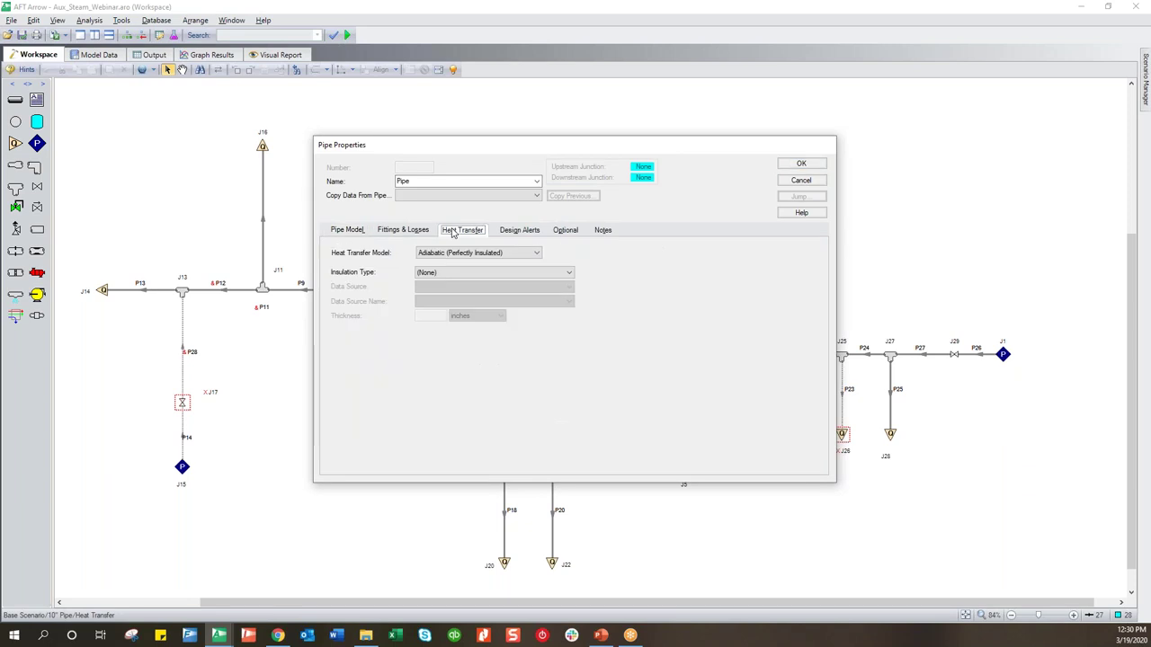
left_click(509, 254)
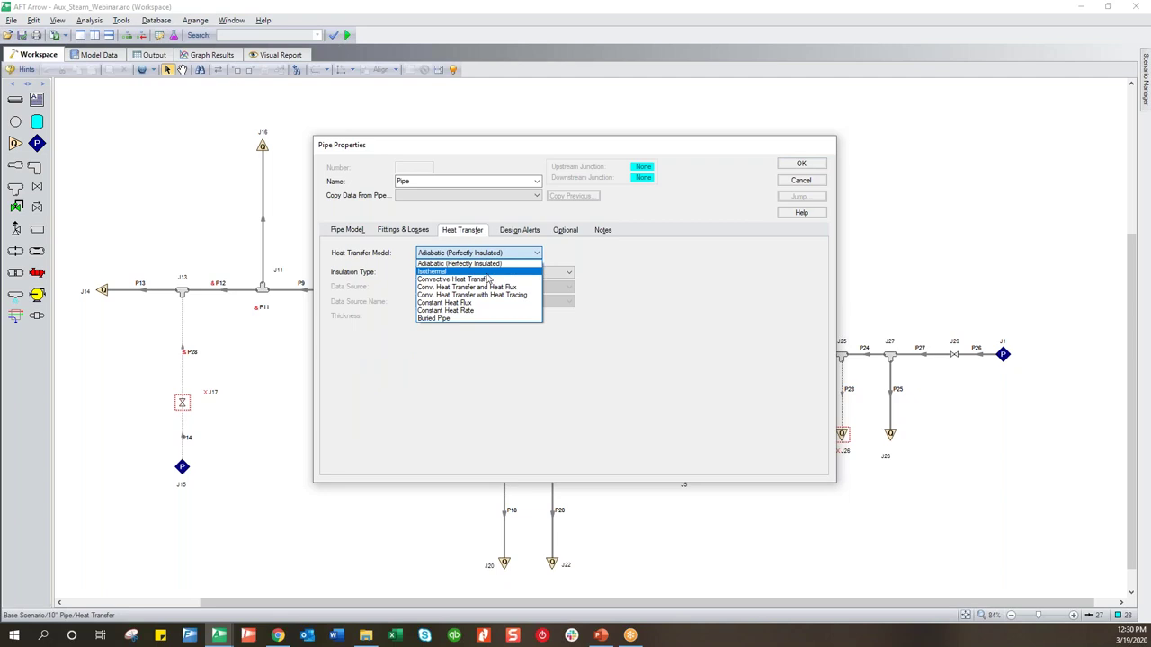
left_click(476, 280)
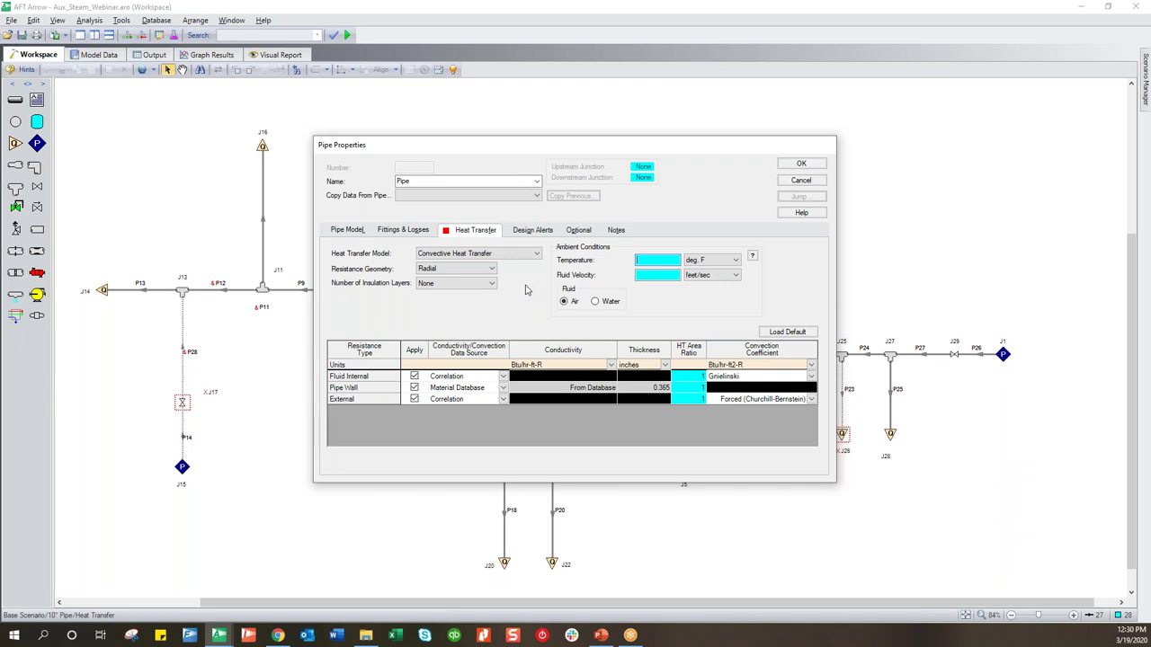
- Set the ambient conditions for the convective model to 80 deg. F and a fluid velocity of 0.2 feet/sec
left_click(641, 259)
type("80")
left_click(658, 273)
type("0.2")
- Add one external insulation layer of Fiberglass from the Insulation Database, 3 inches thick, and accept the pipe data
left_click(439, 285)
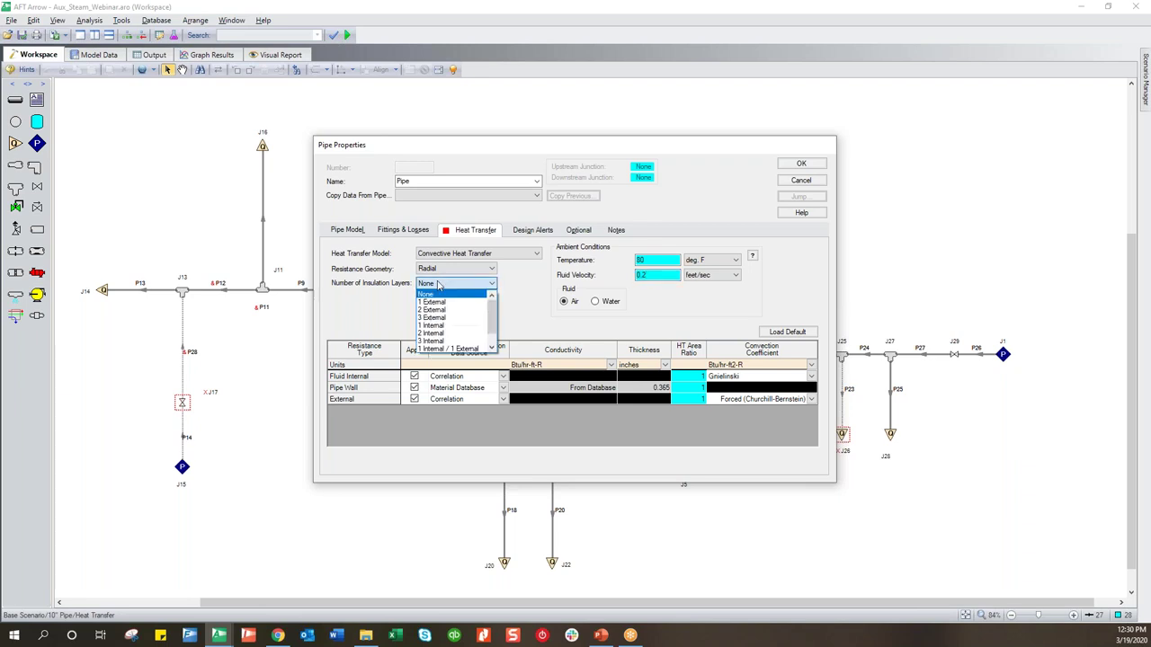
left_click(442, 302)
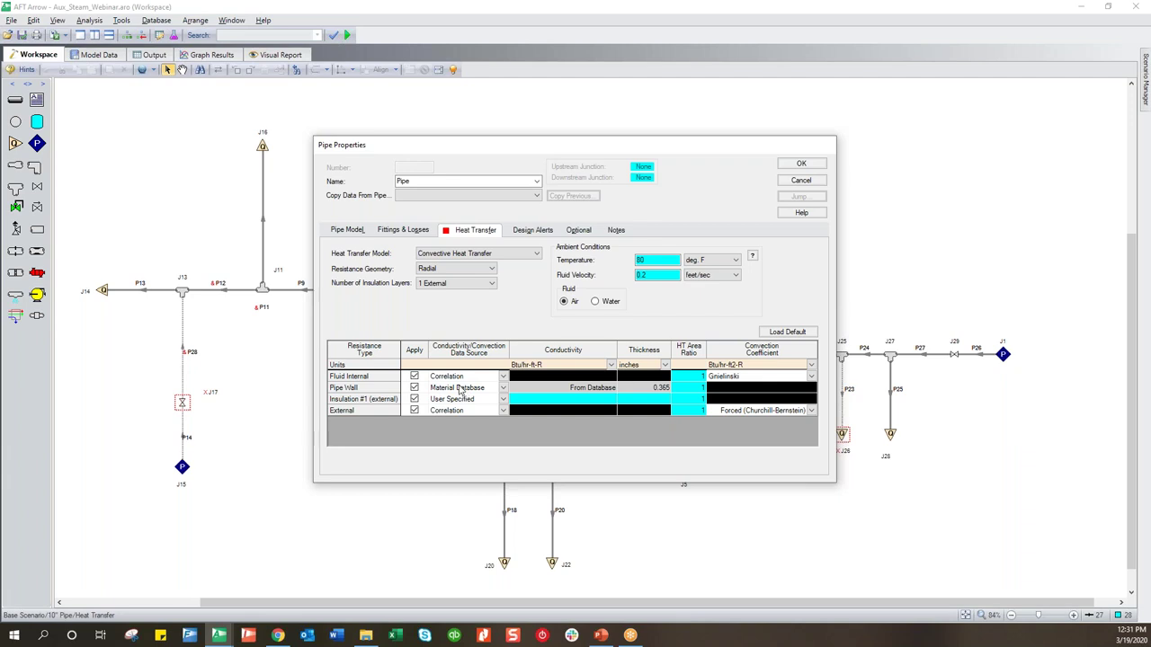
left_click(458, 402)
left_click(458, 402)
left_click(459, 412)
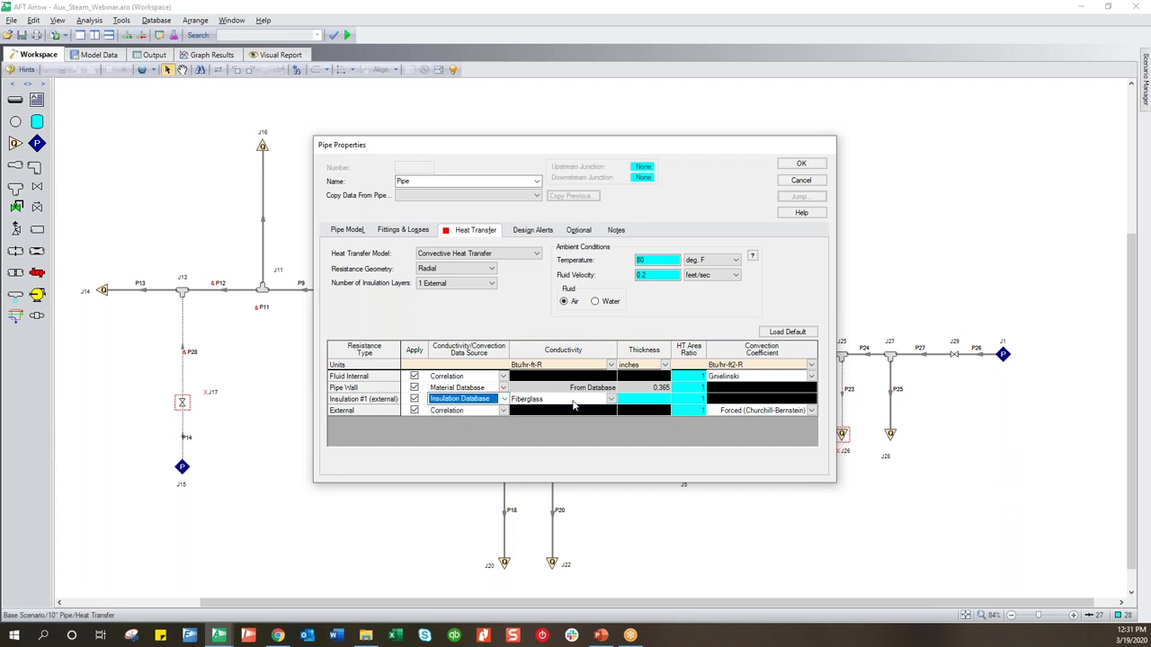
left_click(619, 398)
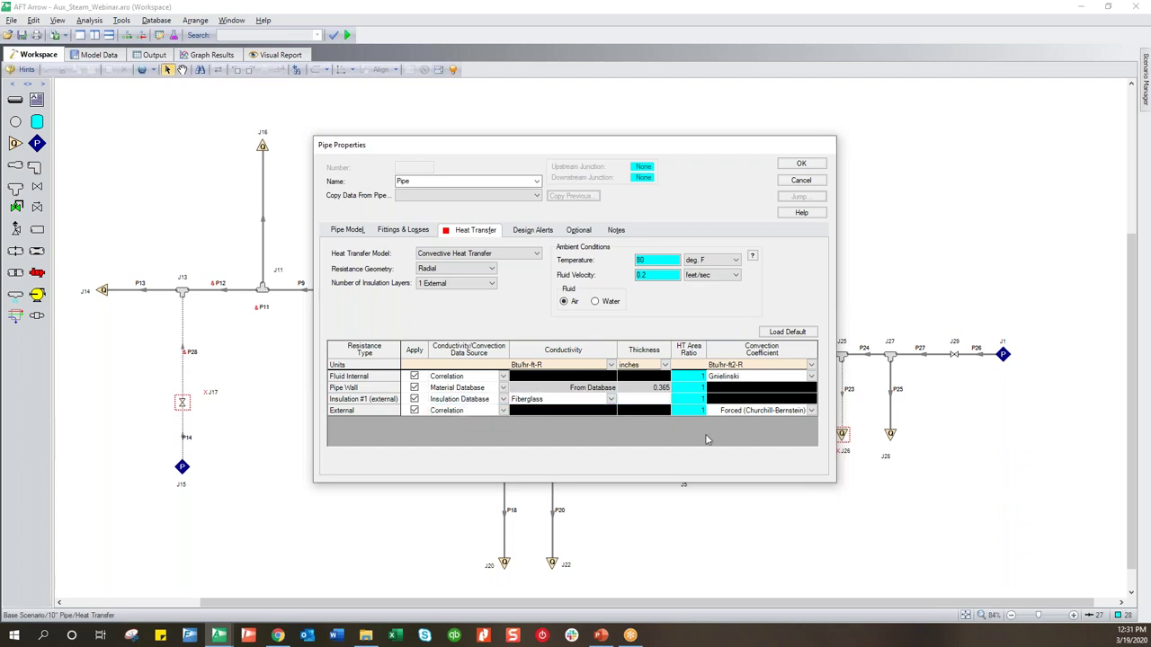
type("3")
left_click(443, 410)
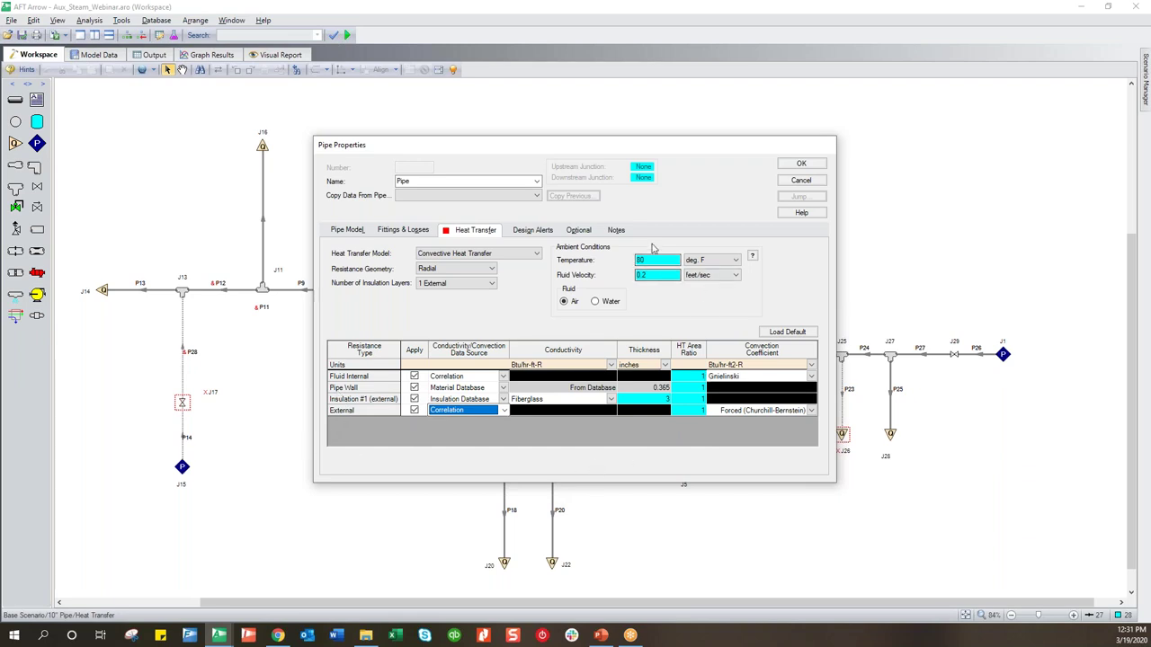
left_click(799, 165)
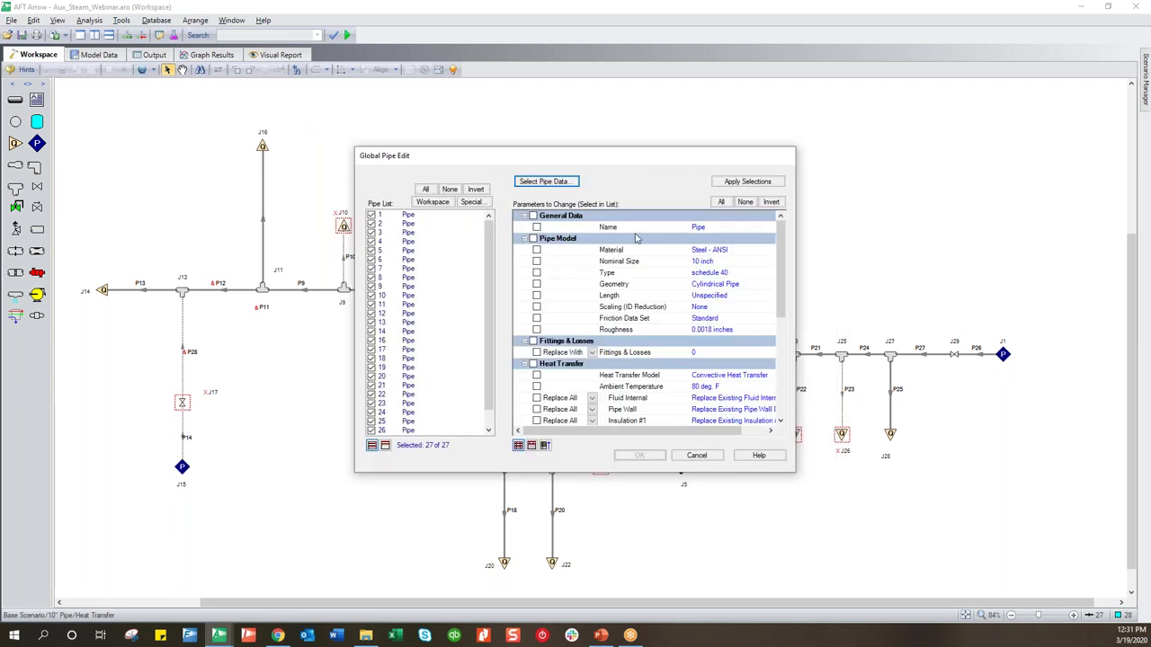
- Apply all Heat Transfer parameters to the selected pipes and finish the global pipe edit
left_click(533, 364)
scroll(539, 360, "down", 2)
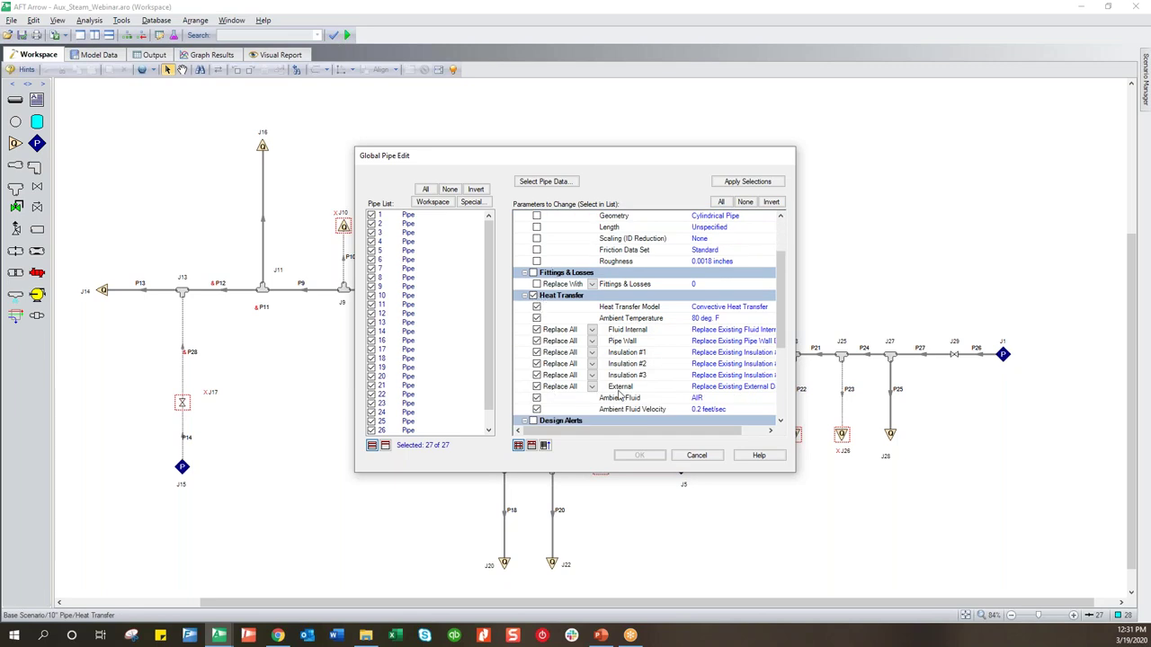
left_click(746, 183)
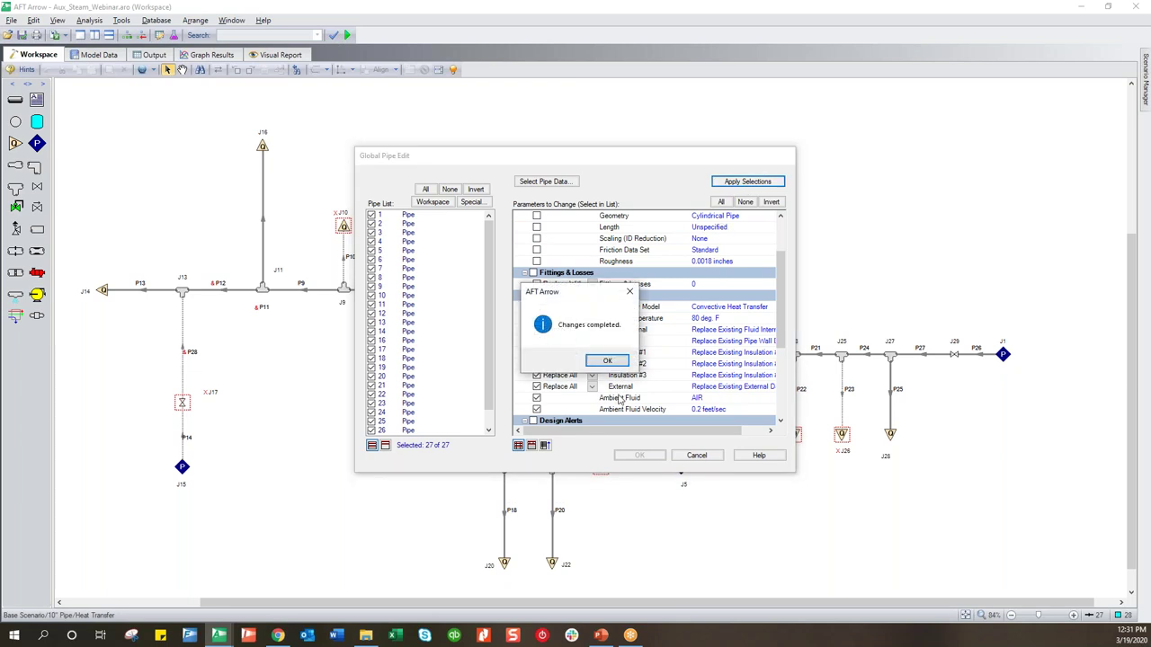
left_click(610, 361)
left_click(638, 455)
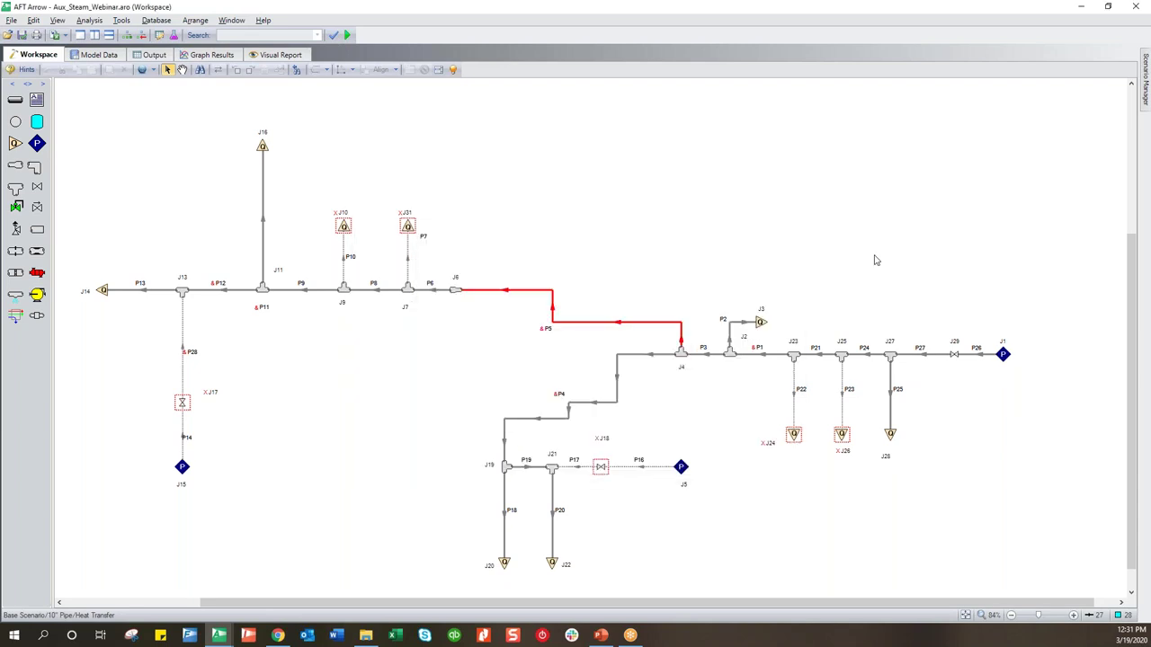
- Run the Heat Transfer scenario and examine the heat transfer results diagram of pipe P5 in the output
key("ctrl+r")
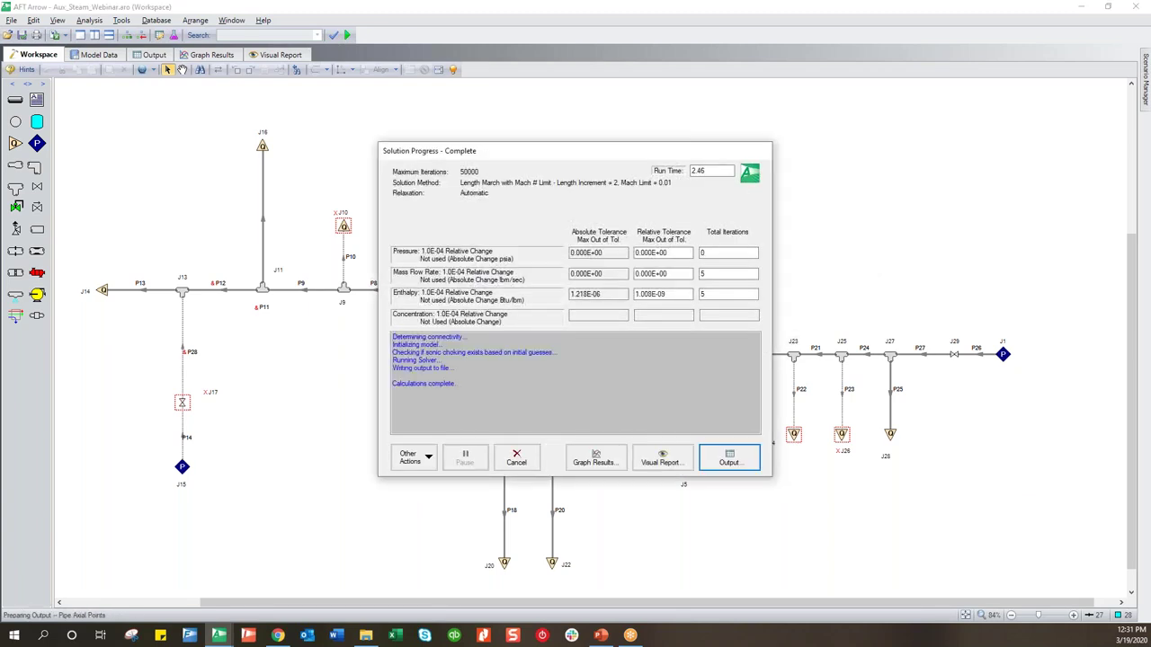
key("Return")
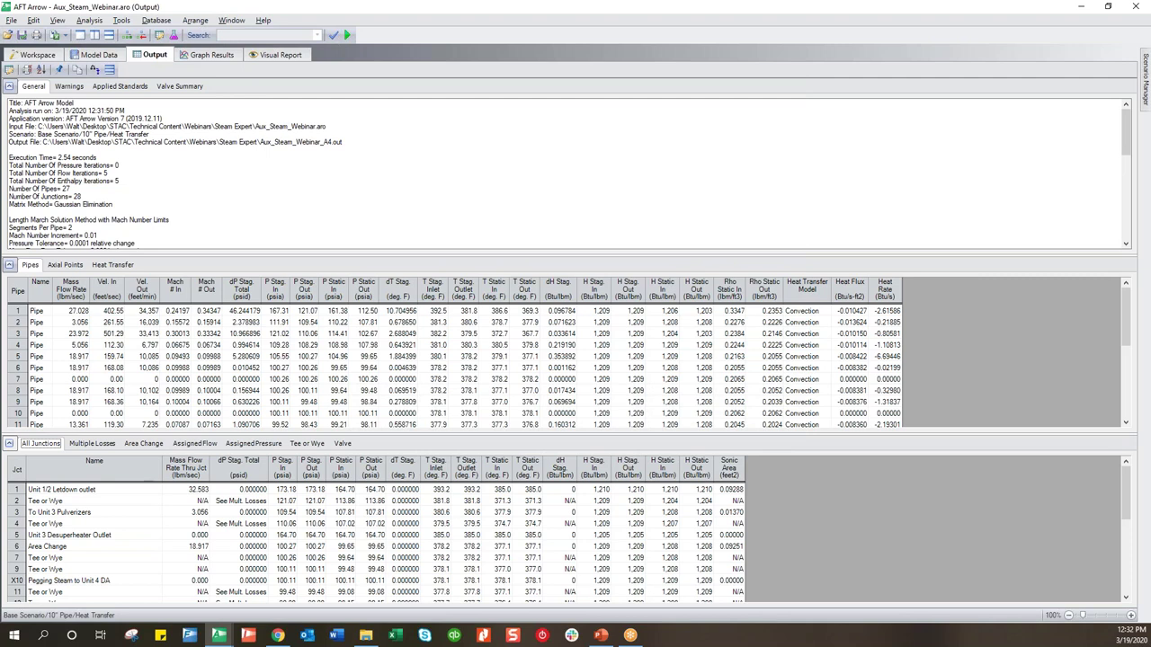
left_click(123, 267)
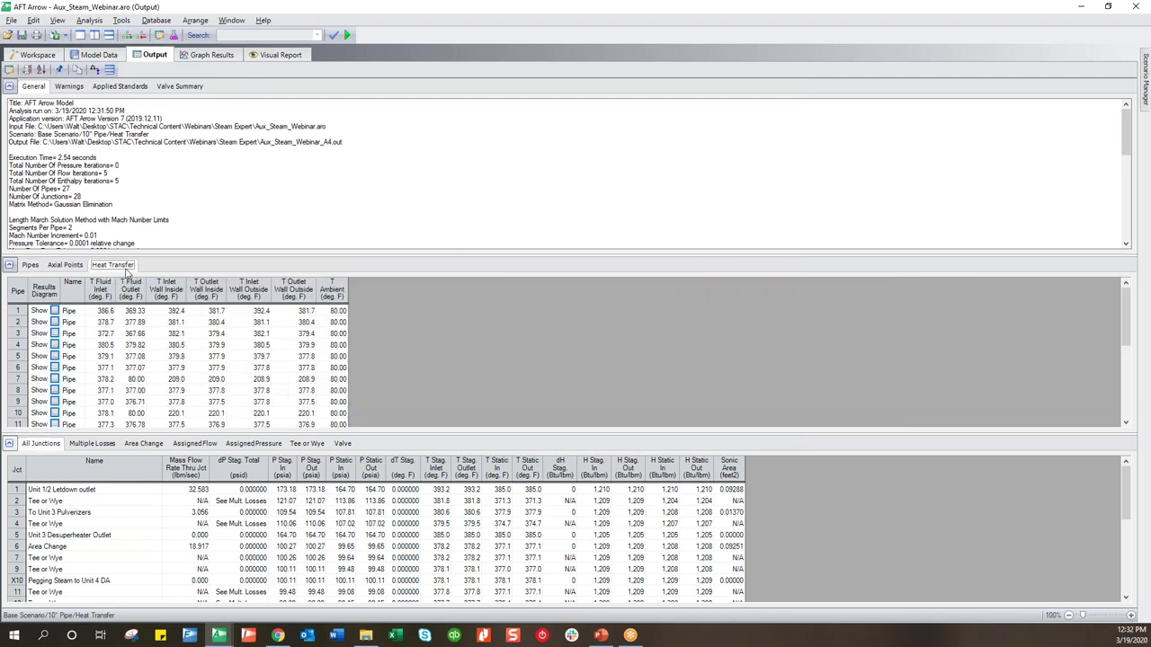
left_click(54, 356)
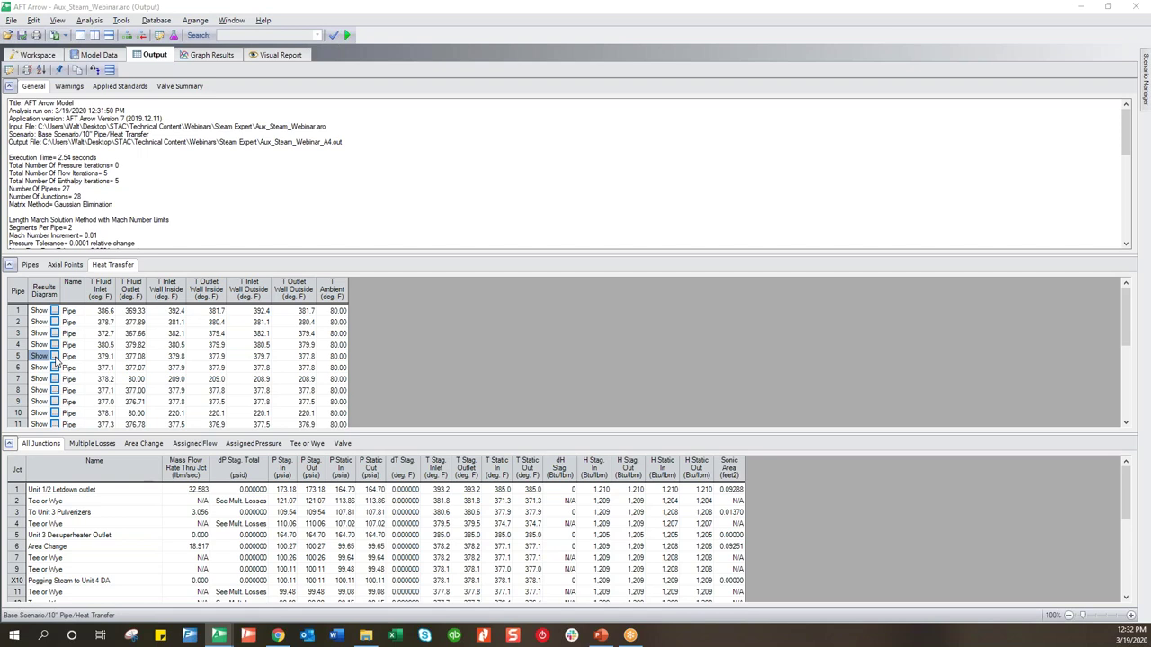
left_click_drag(208, 242, 656, 95)
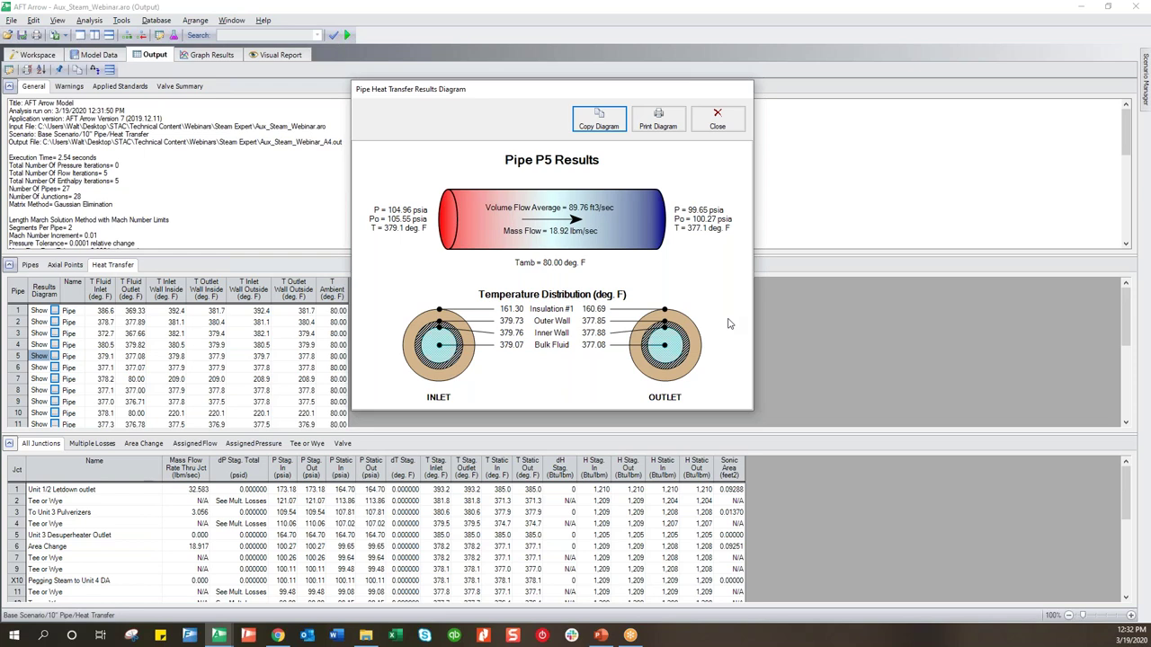
left_click(717, 120)
left_click(41, 55)
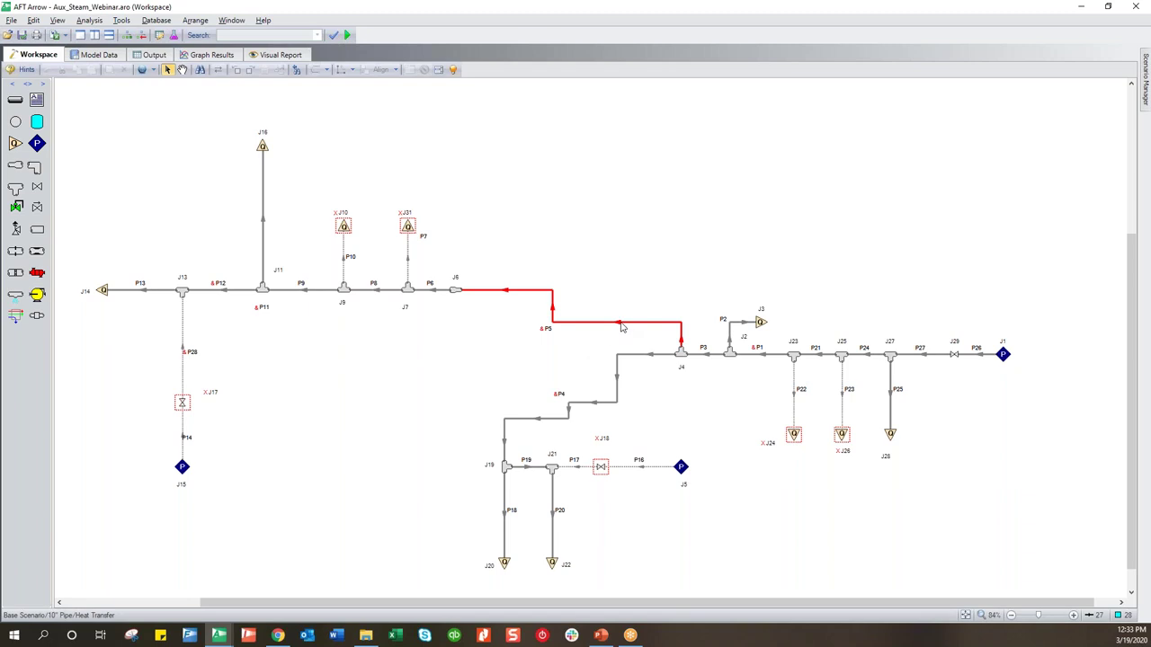
- Switch to PowerPoint, present from the Case Study slide, and advance to the first point of Concluding Modeling Tips
left_click(601, 635)
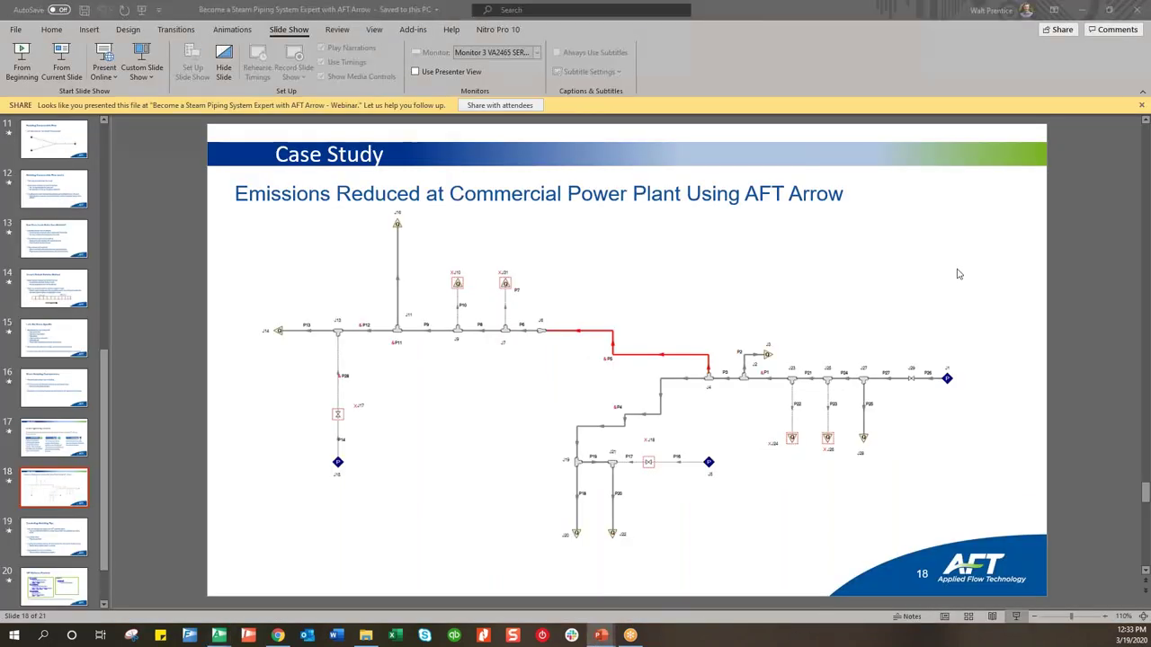
key("shift+F5")
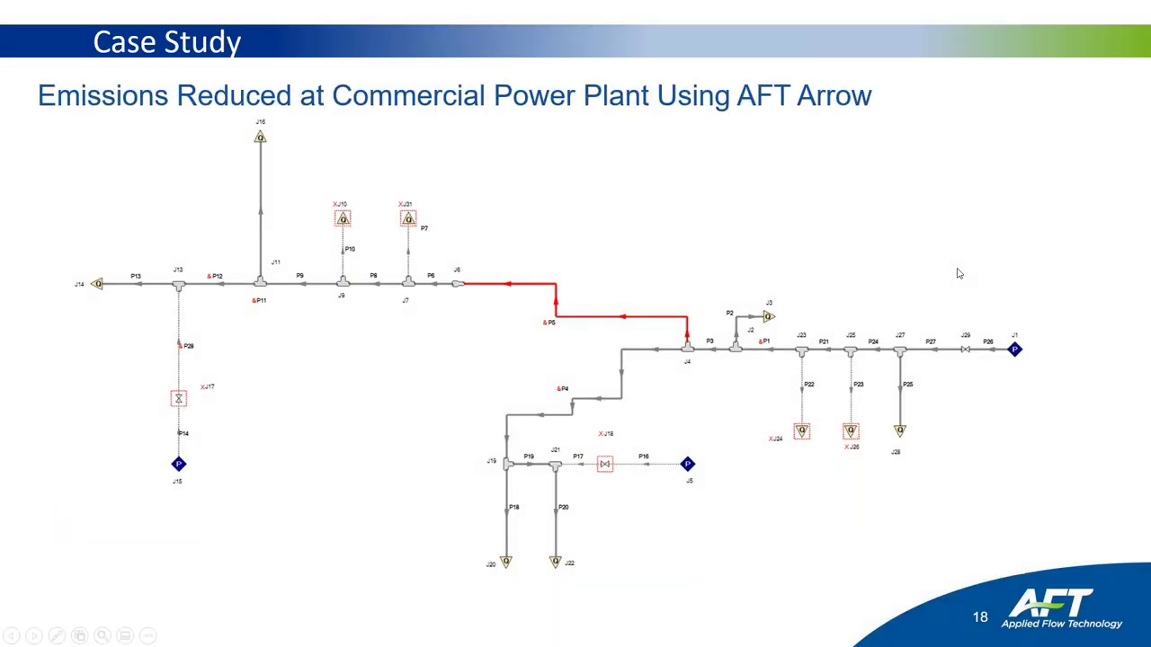
key("Right")
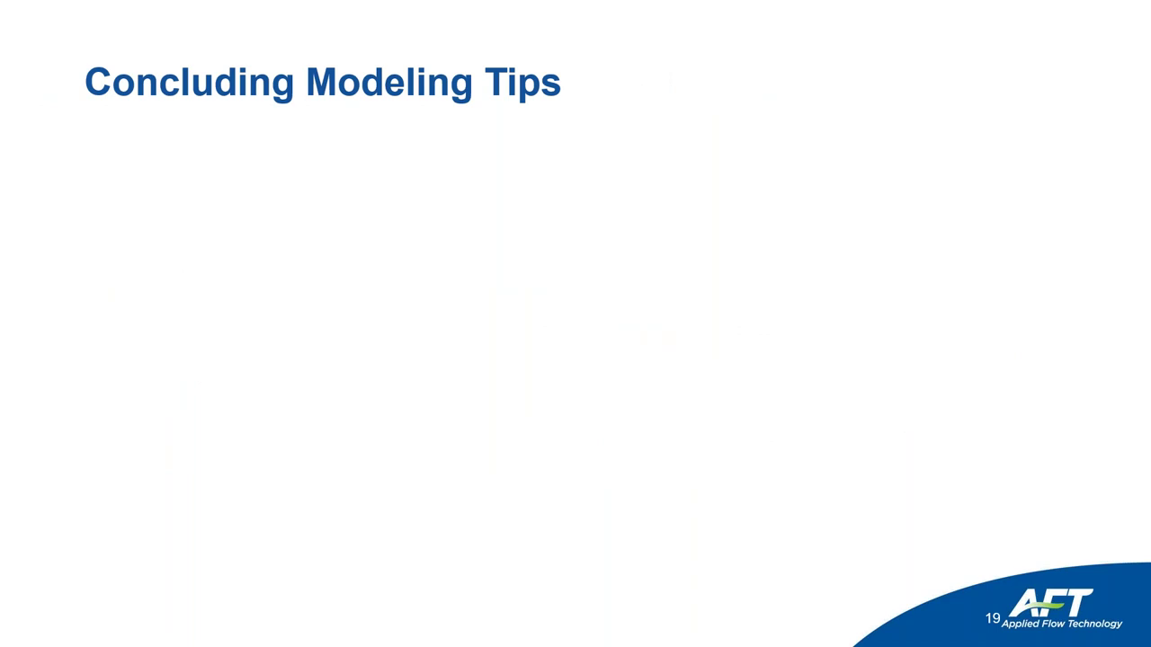
key("Right")
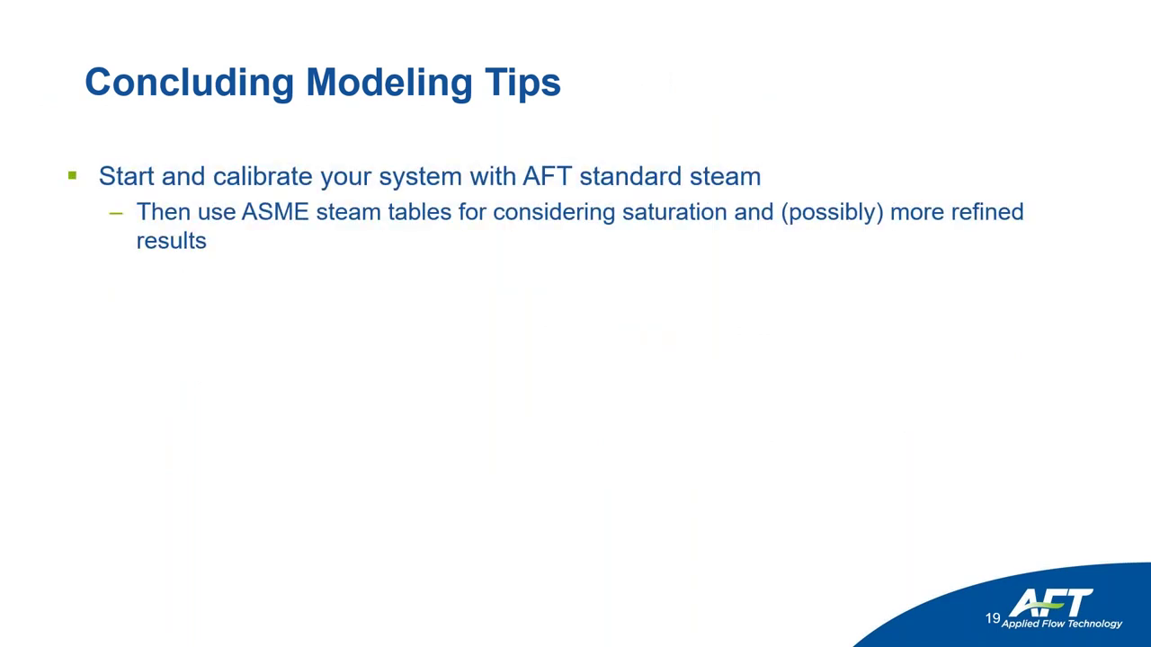